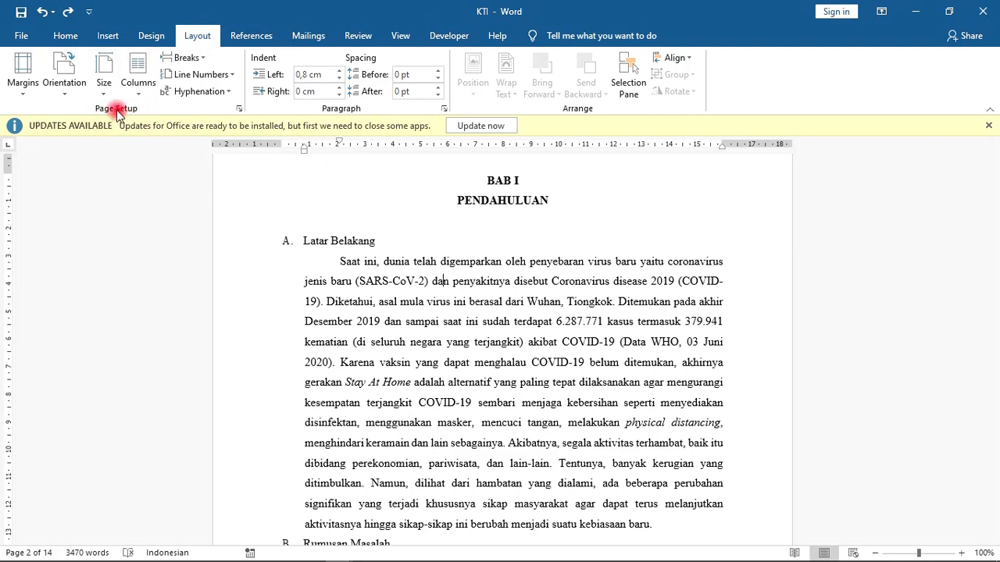
# Step: Apply custom margins of 2,54 cm on all four sides to the whole document in portrait orientation
pyautogui.click(23, 78)
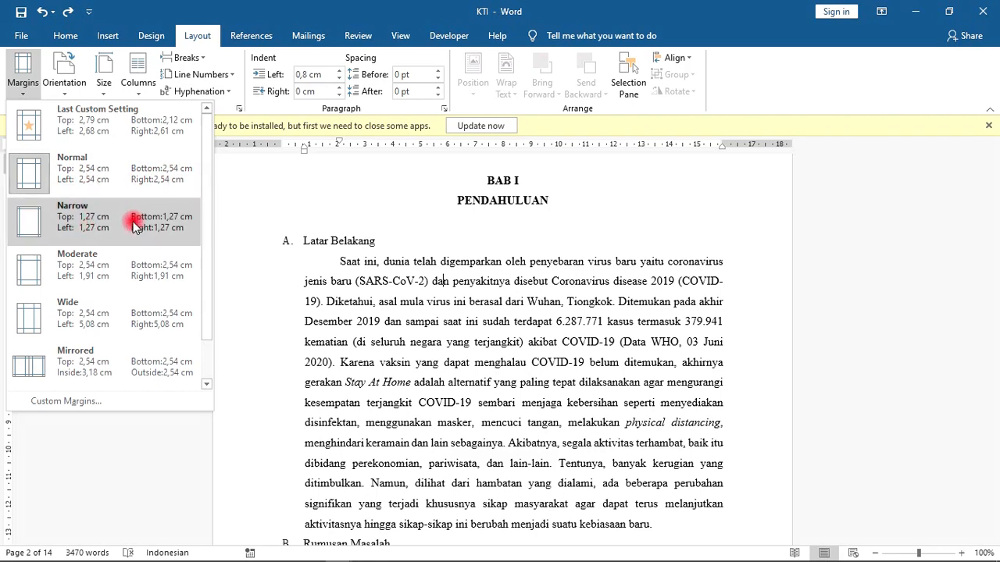
pyautogui.moveTo(204, 197); pyautogui.dragTo(214, 221)
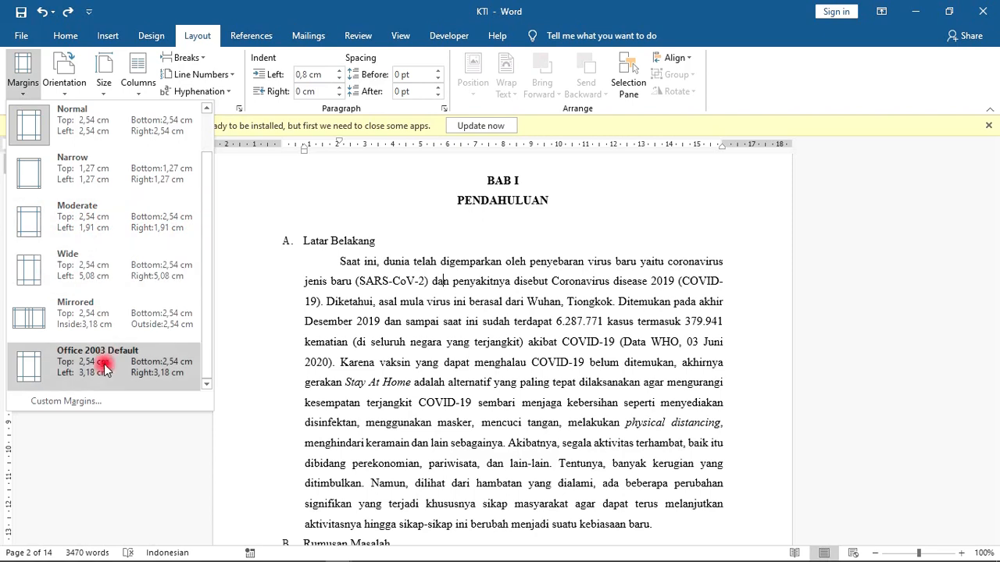
pyautogui.click(69, 402)
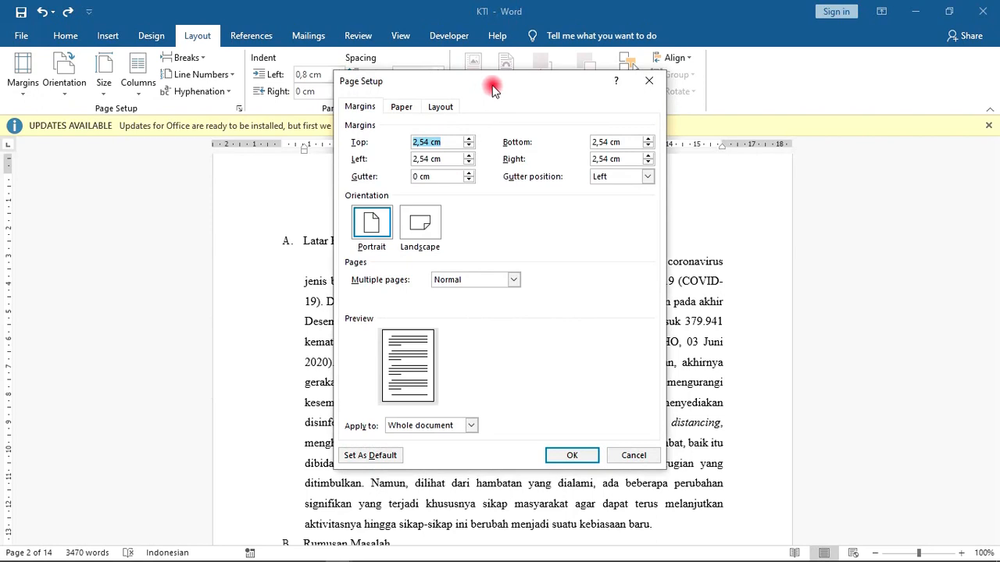
pyautogui.moveTo(498, 91); pyautogui.dragTo(734, 173)
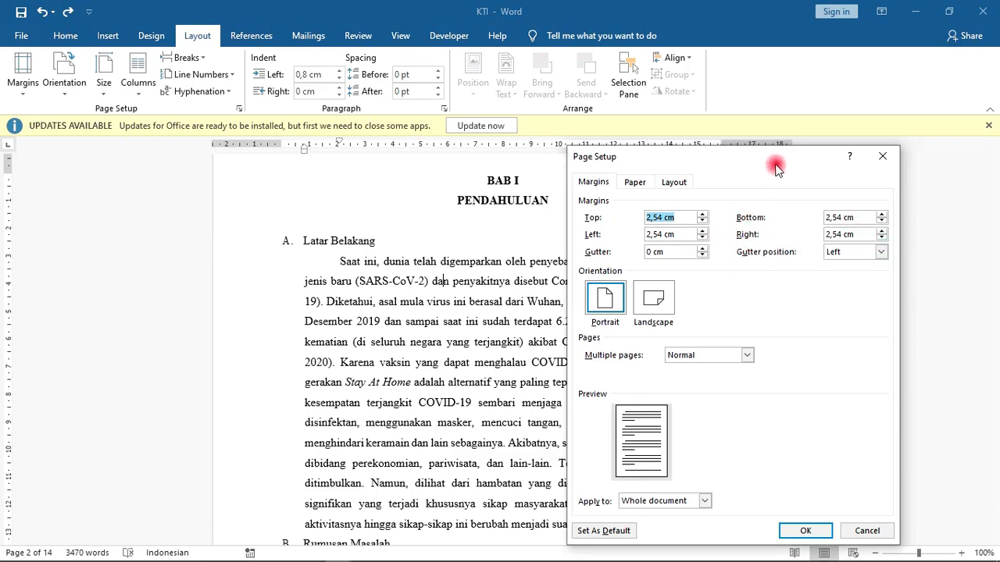
pyautogui.moveTo(770, 158); pyautogui.dragTo(713, 76)
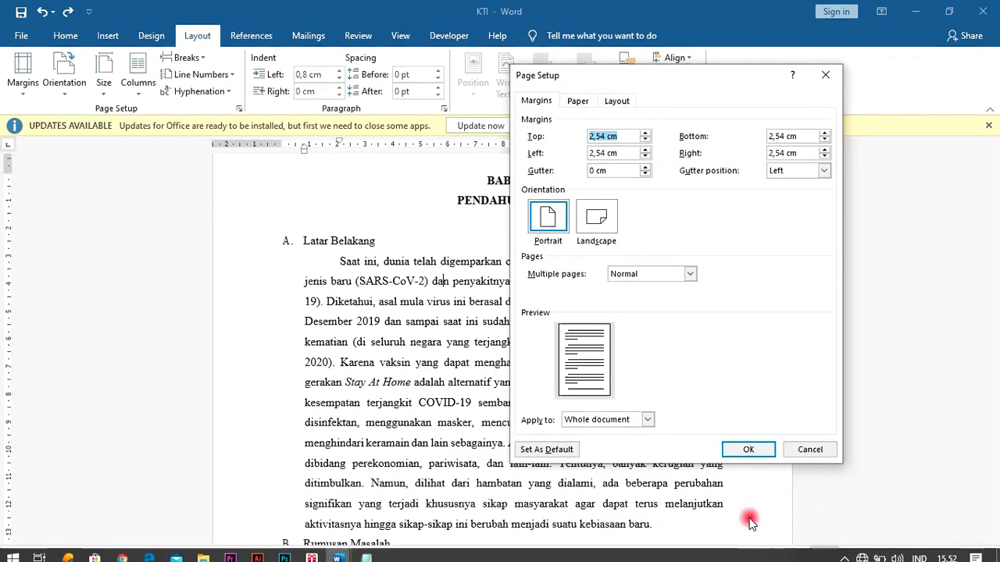
pyautogui.click(742, 451)
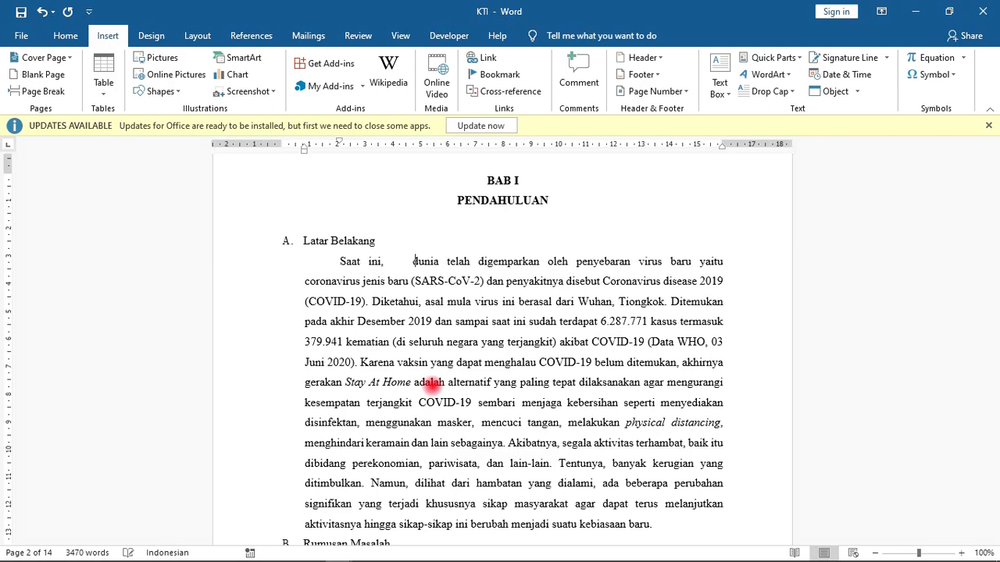
# Step: Delete the extra spaces before "dunia" in the first line of the Latar Belakang paragraph
pyautogui.press('BackSpace')
pyautogui.press('BackSpace')
pyautogui.press('BackSpace')
pyautogui.press('BackSpace')
pyautogui.press('BackSpace')
pyautogui.press('BackSpace')
pyautogui.press('BackSpace')
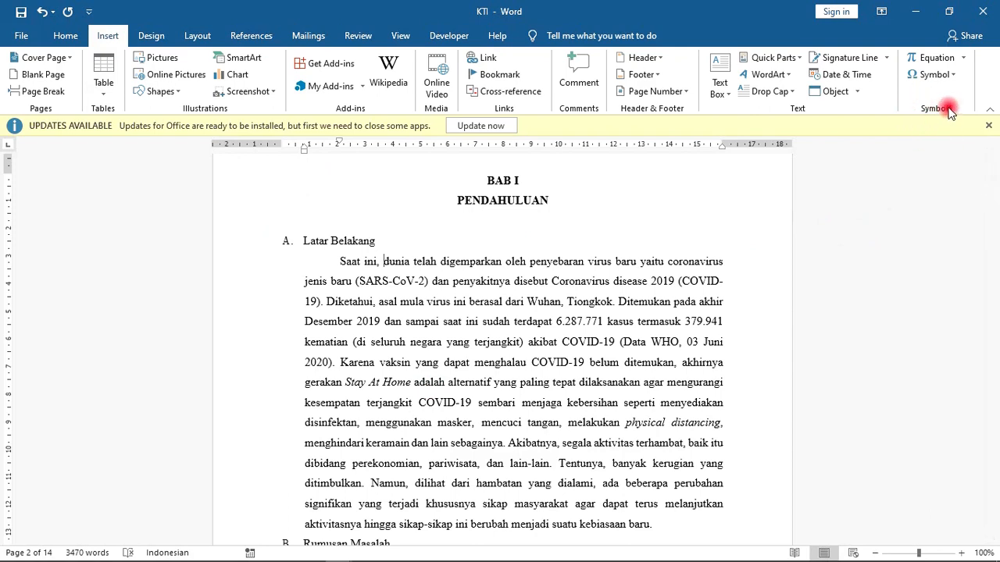
# Step: Insert four Nonbreaking Space special characters before "dunia" in the Latar Belakang paragraph
pyautogui.click(948, 76)
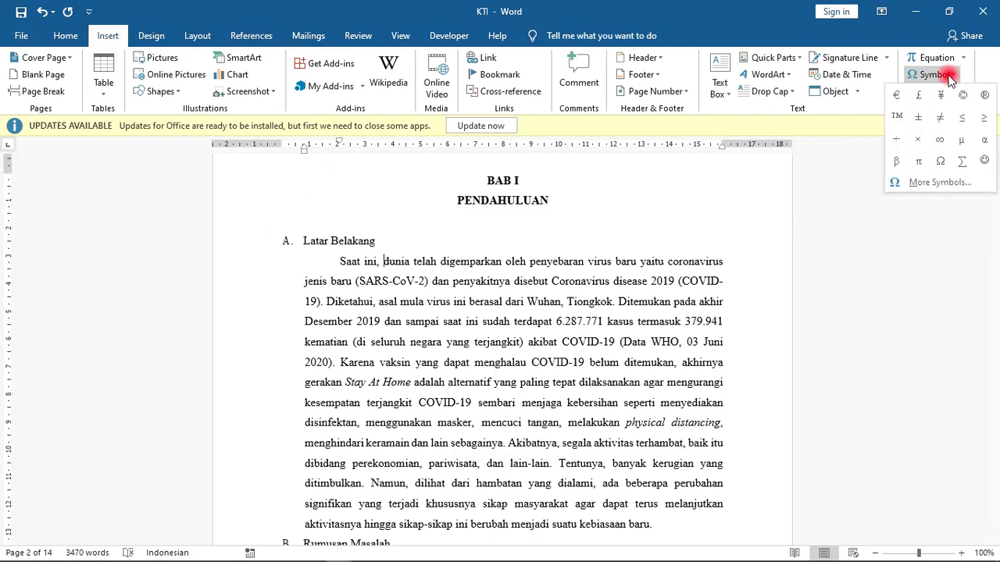
pyautogui.click(922, 187)
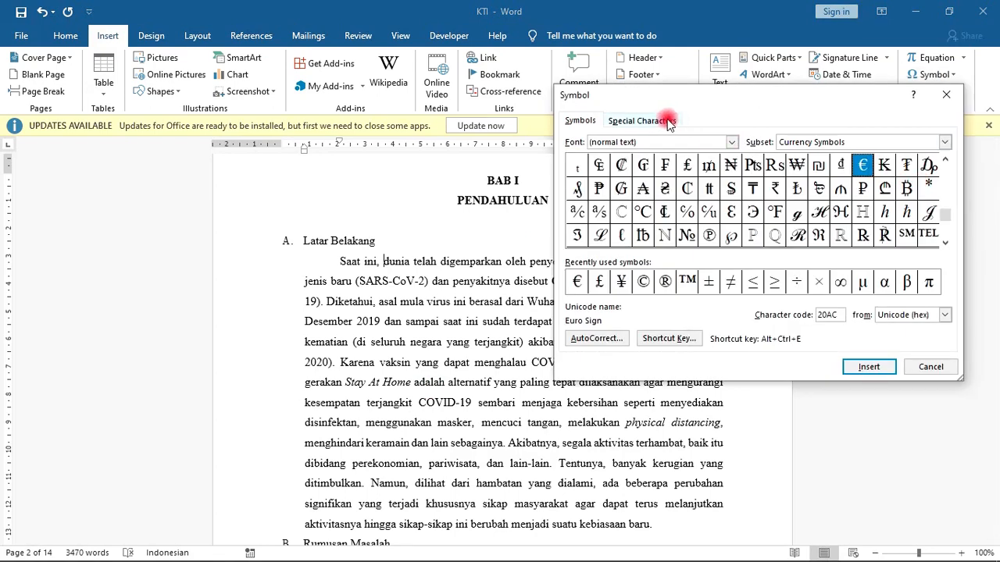
pyautogui.click(656, 122)
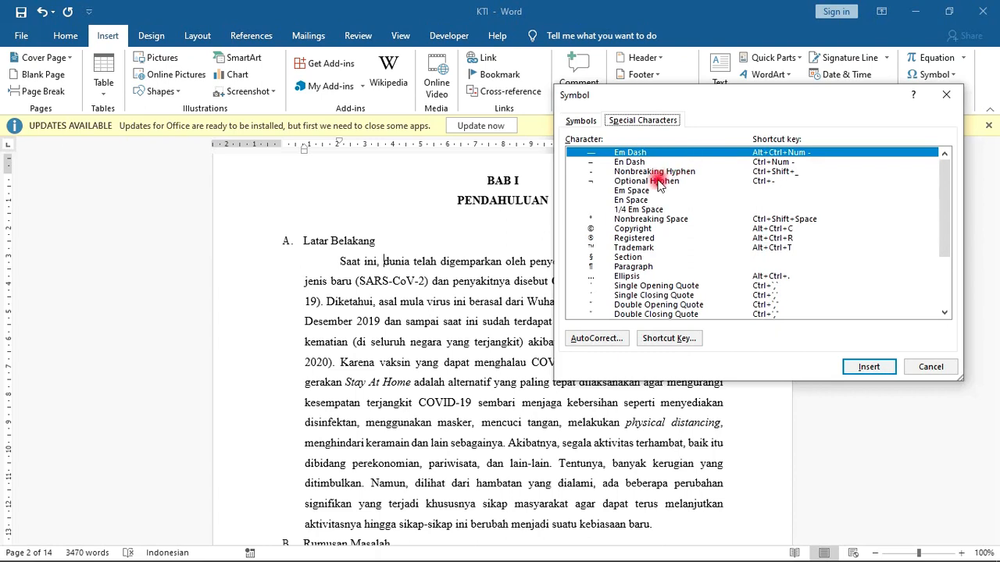
pyautogui.click(656, 220)
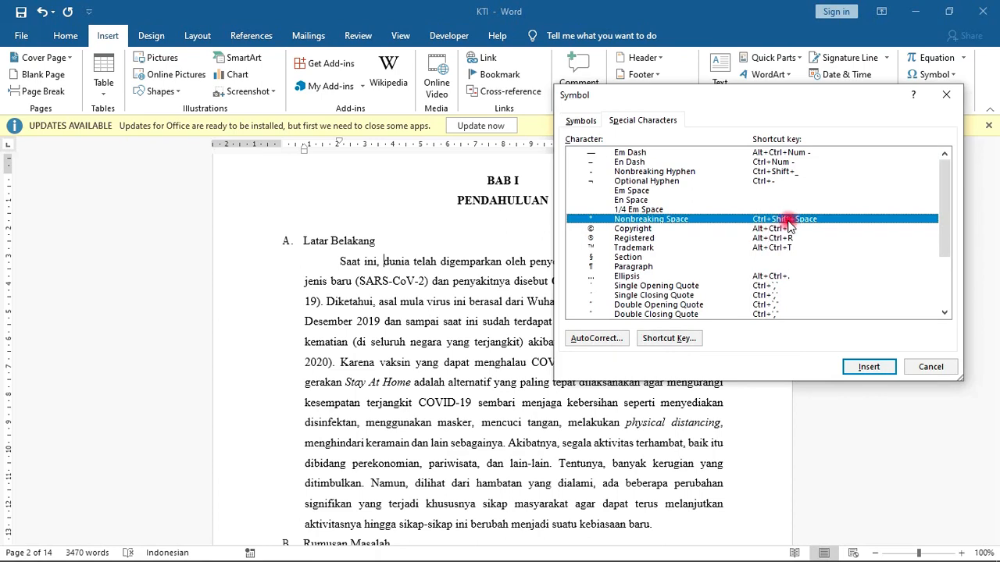
pyautogui.moveTo(759, 97); pyautogui.dragTo(747, 34)
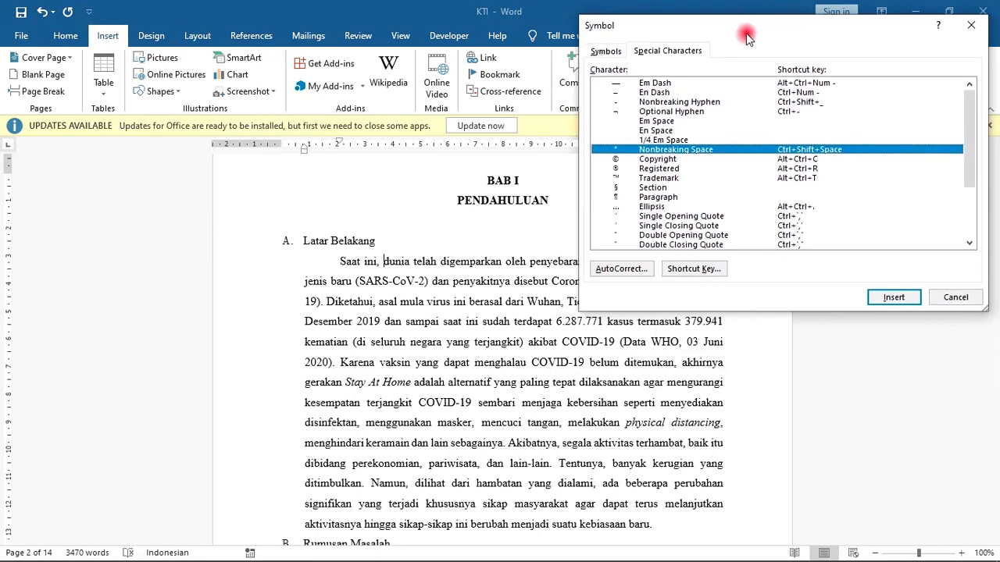
pyautogui.click(897, 299)
pyautogui.click(898, 298)
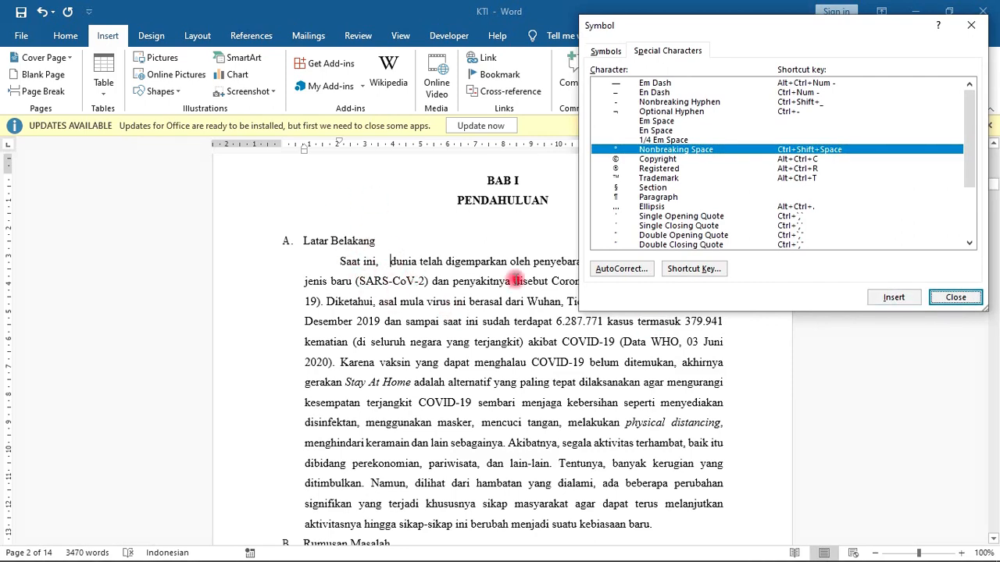
pyautogui.click(905, 300)
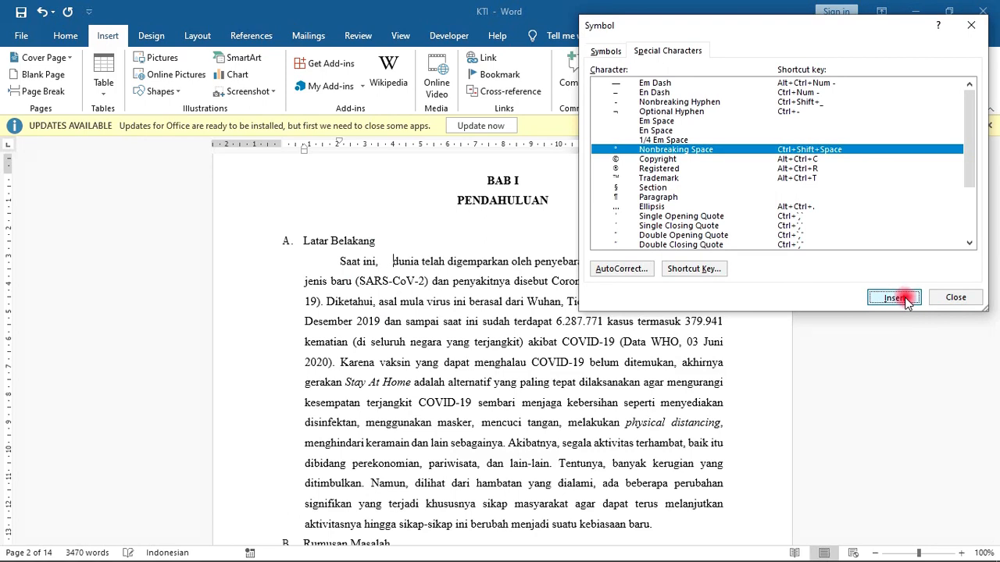
pyautogui.click(904, 299)
pyautogui.click(953, 299)
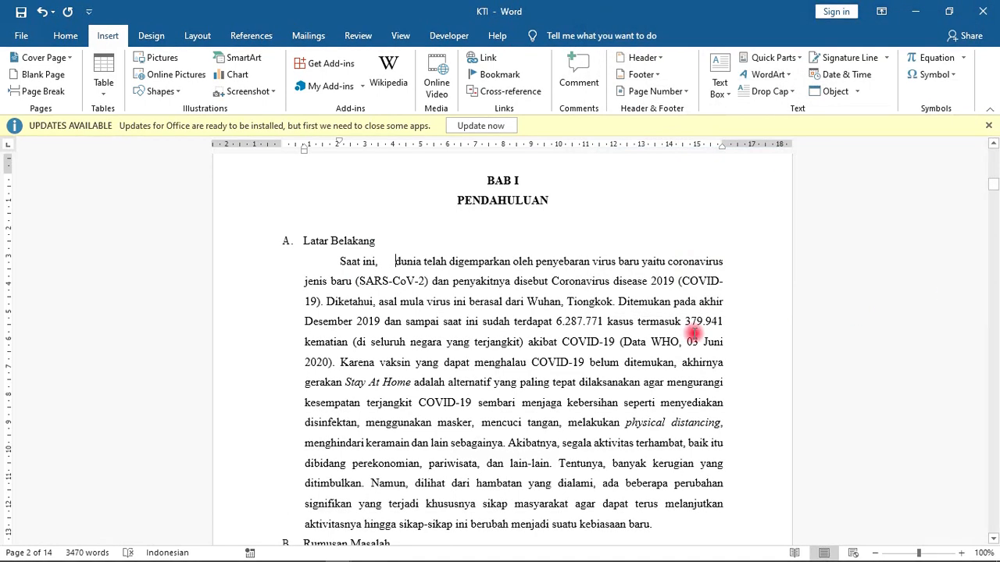
# Step: Remove the nonbreaking spaces just inserted between "Saat ini," and "dunia"
pyautogui.press('BackSpace')
pyautogui.press('BackSpace')
pyautogui.press('BackSpace')
pyautogui.press('BackSpace')
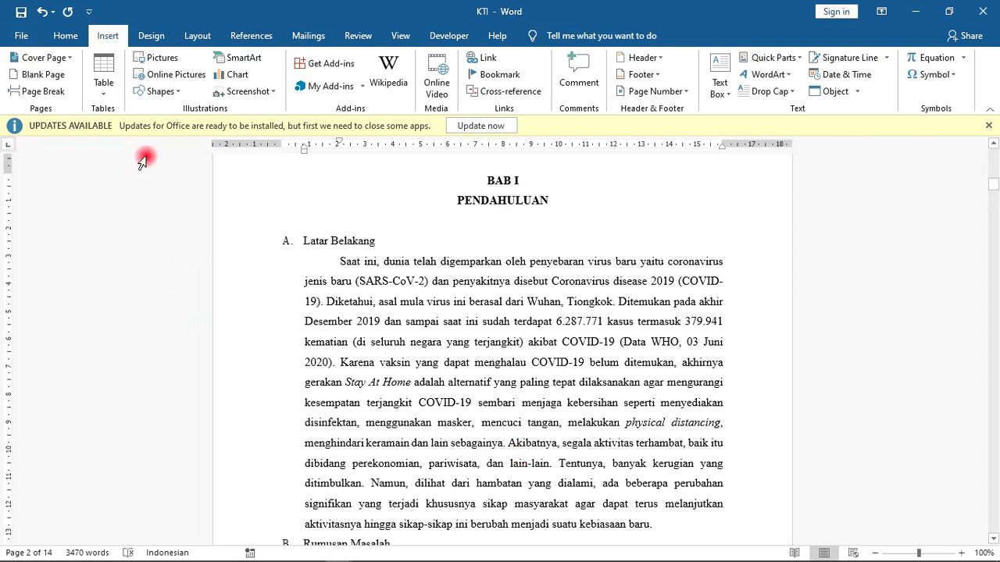
# Step: Set the document's hyphenation to Automatic
pyautogui.click(196, 34)
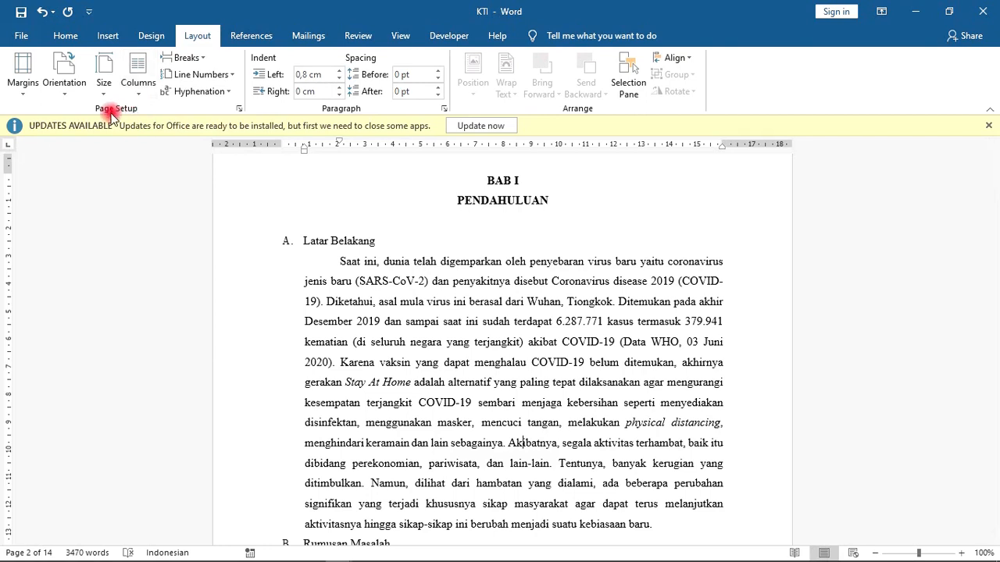
pyautogui.click(229, 93)
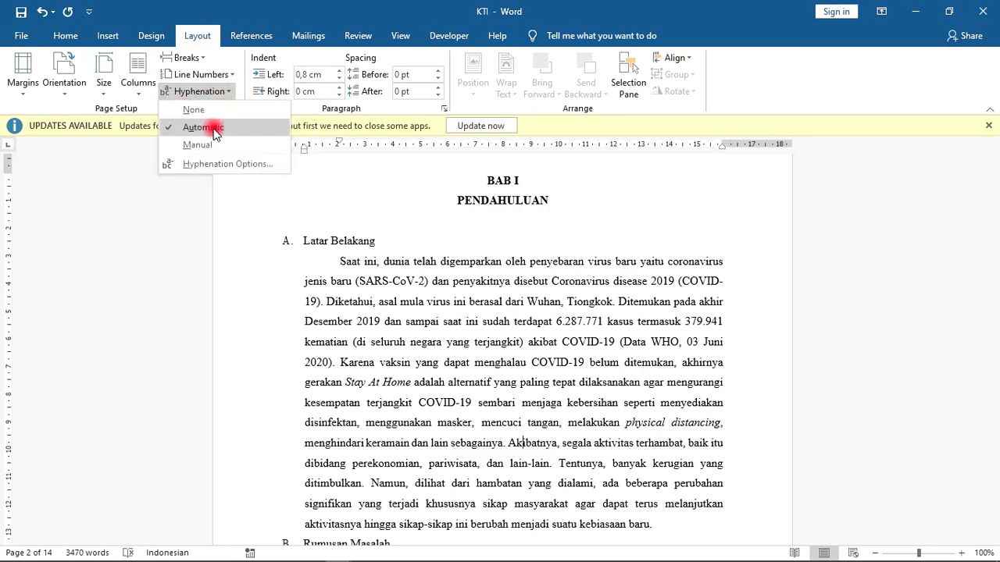
pyautogui.click(215, 132)
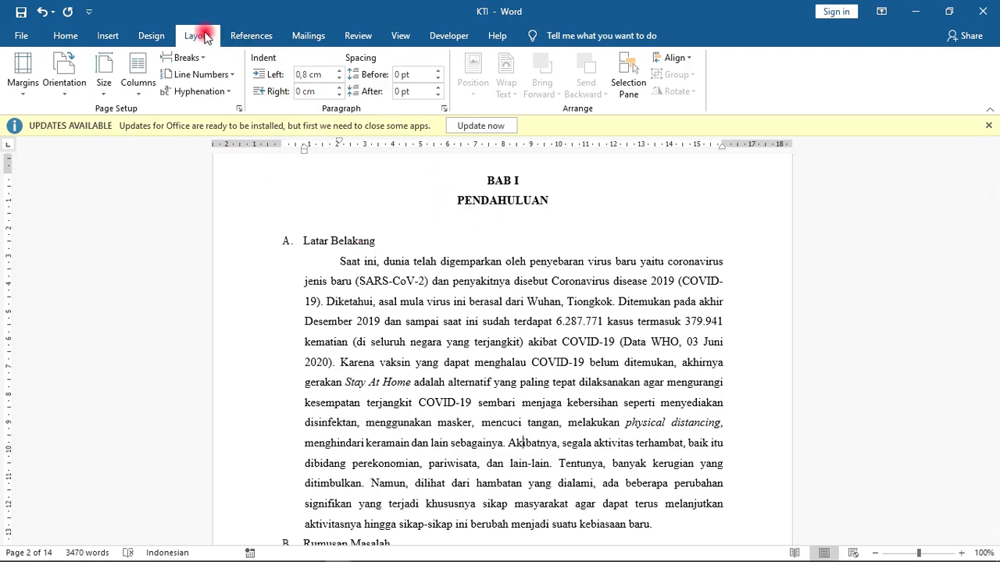
# Step: Raise the limit on consecutive hyphens in the hyphenation options, keeping automatic hyphenation and hyphenation of words in CAPS on
pyautogui.click(213, 92)
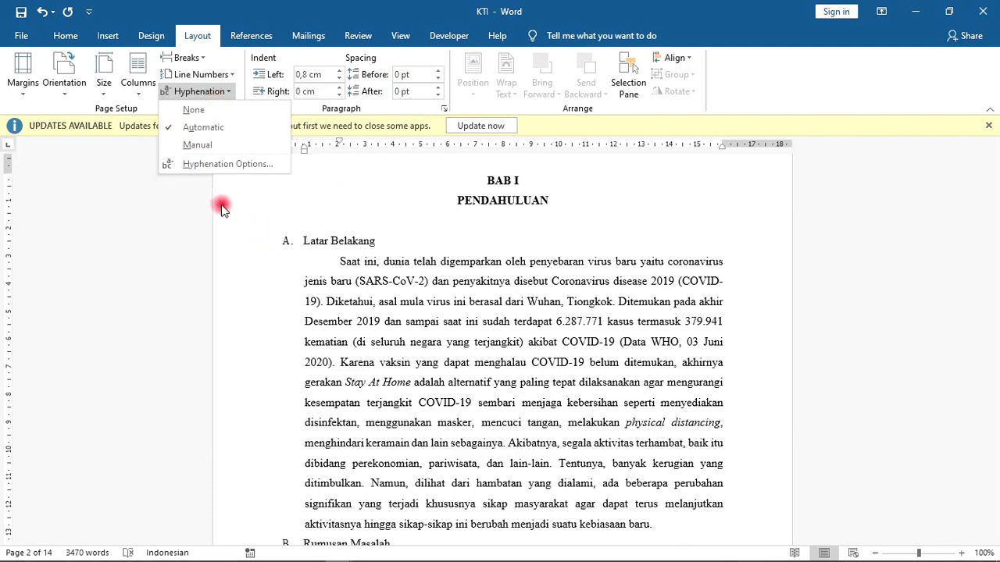
pyautogui.click(225, 165)
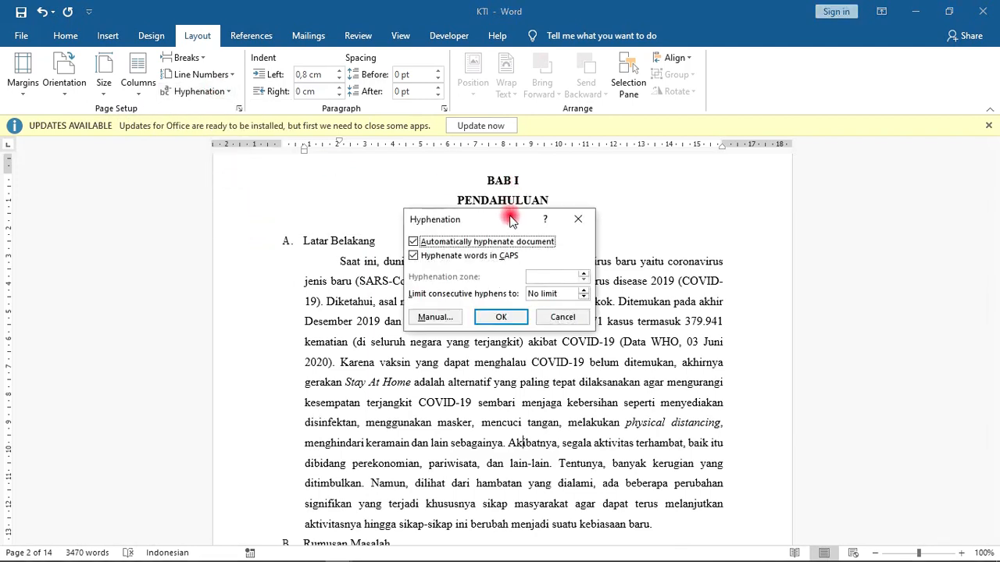
pyautogui.moveTo(511, 221); pyautogui.dragTo(643, 180)
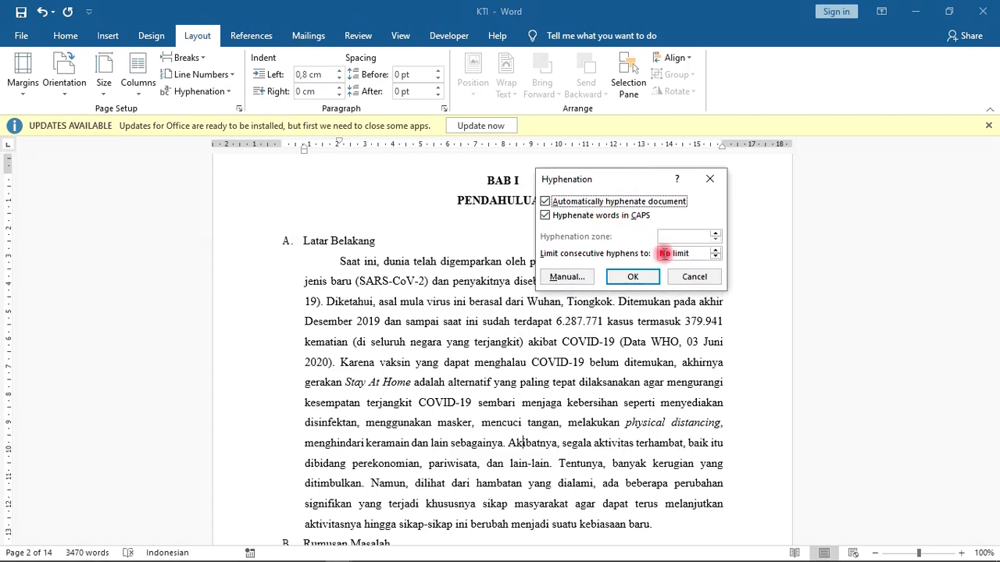
pyautogui.click(717, 251)
pyautogui.click(717, 250)
pyautogui.click(717, 251)
pyautogui.click(717, 251)
pyautogui.click(717, 251)
pyautogui.click(716, 250)
pyautogui.click(717, 251)
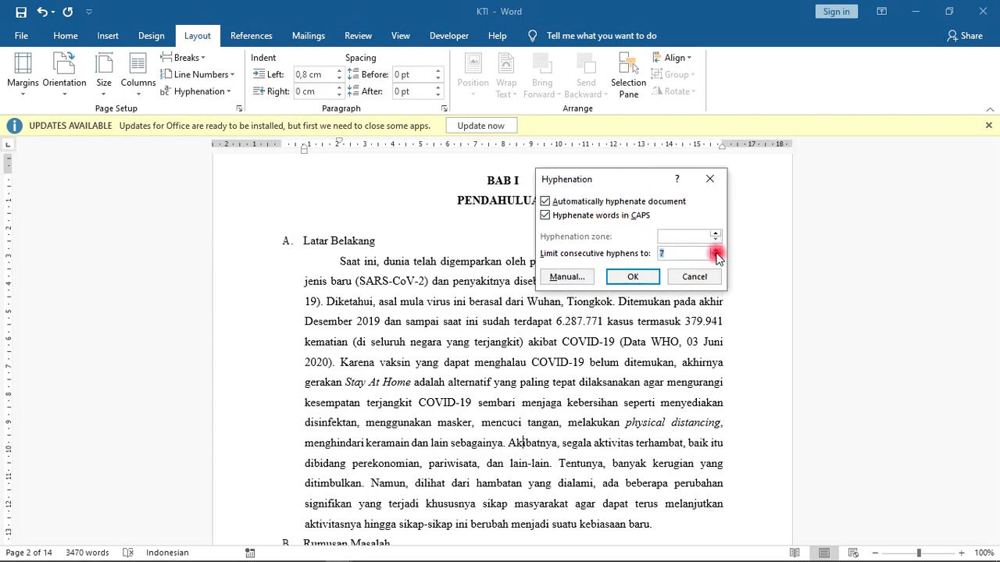
pyautogui.click(716, 250)
pyautogui.click(716, 250)
pyautogui.click(633, 278)
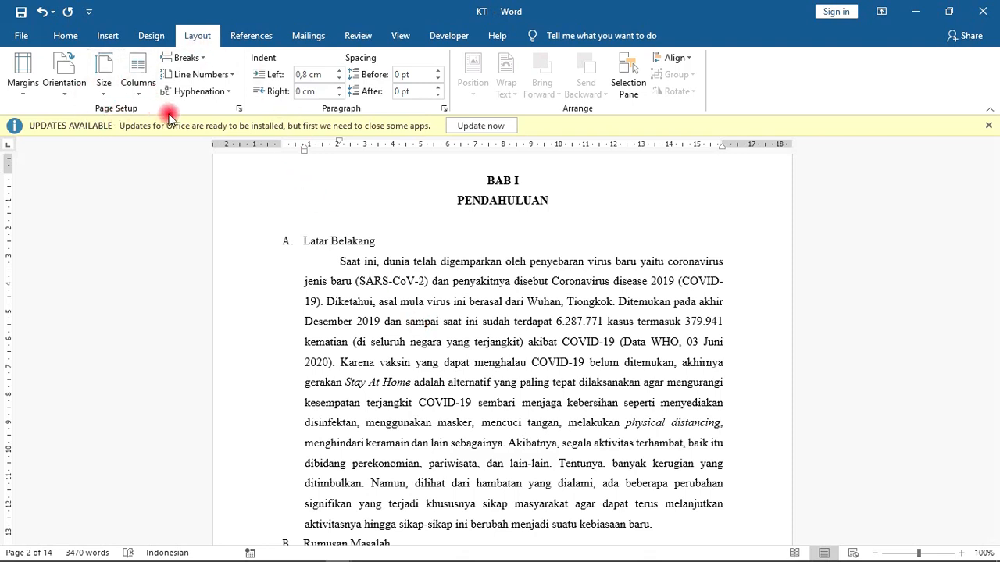
# Step: Turn off automatic hyphenation for the document
pyautogui.click(227, 94)
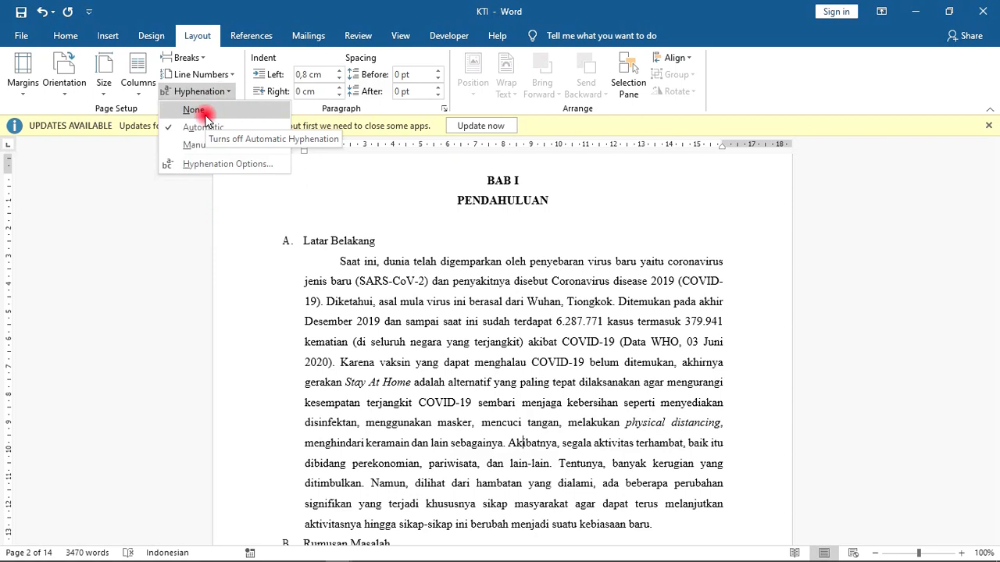
pyautogui.click(205, 116)
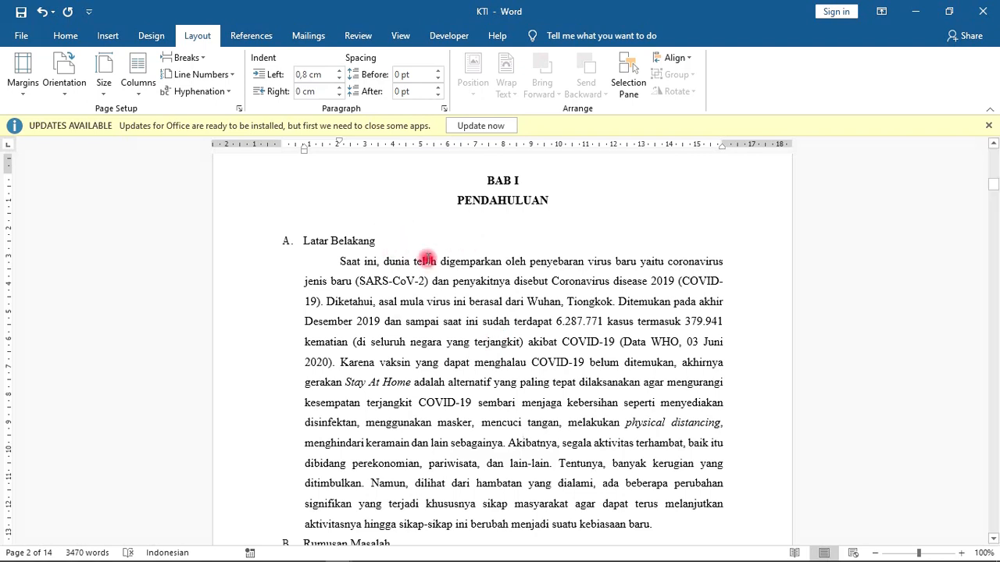
# Step: Run manual hyphenation from "Saat ini" through the rest of the document, accepting the break in "im-mun-i-ty" and stopping at "cus-tom"
pyautogui.moveTo(340, 262); pyautogui.dragTo(369, 263)
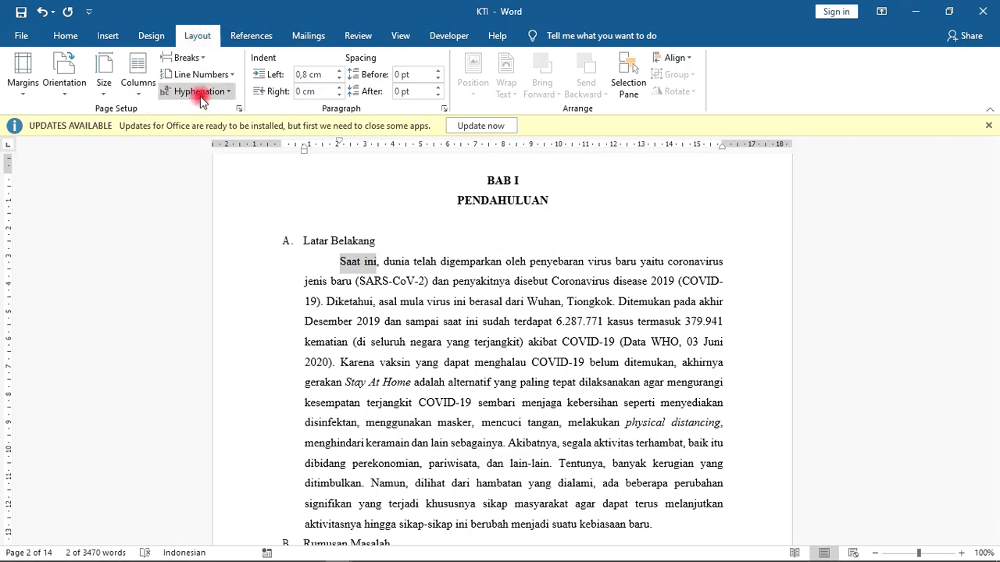
pyautogui.click(199, 92)
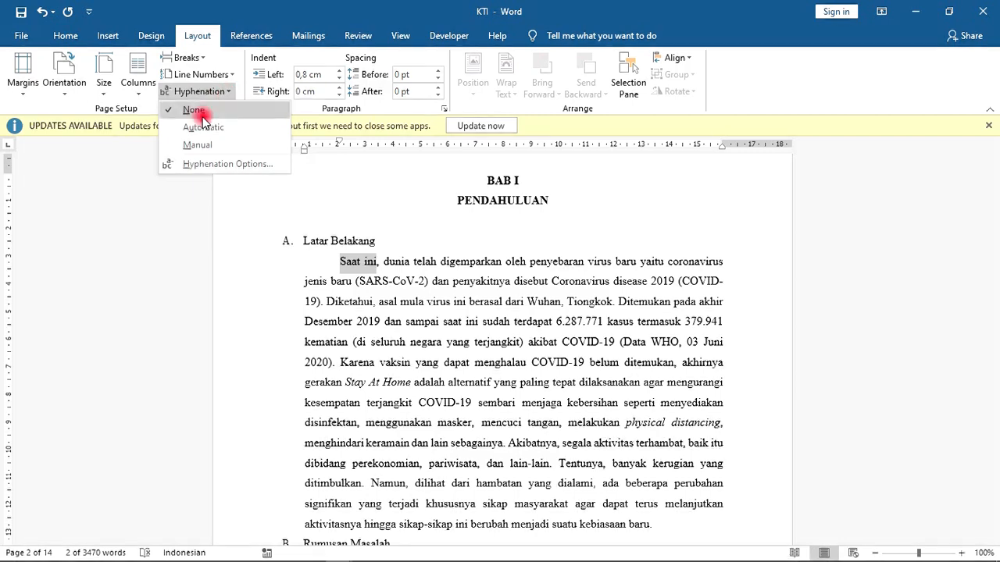
pyautogui.click(192, 142)
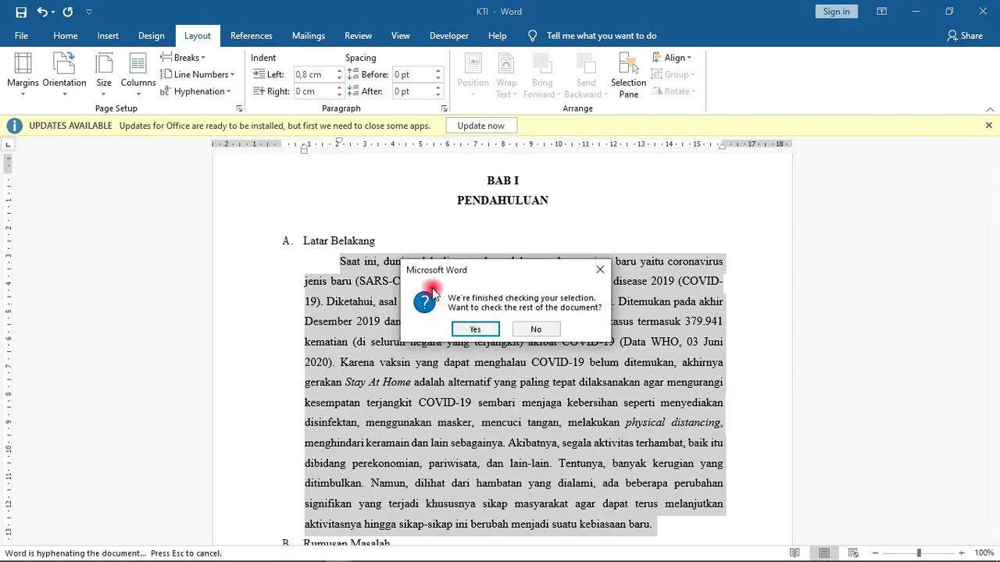
pyautogui.click(476, 331)
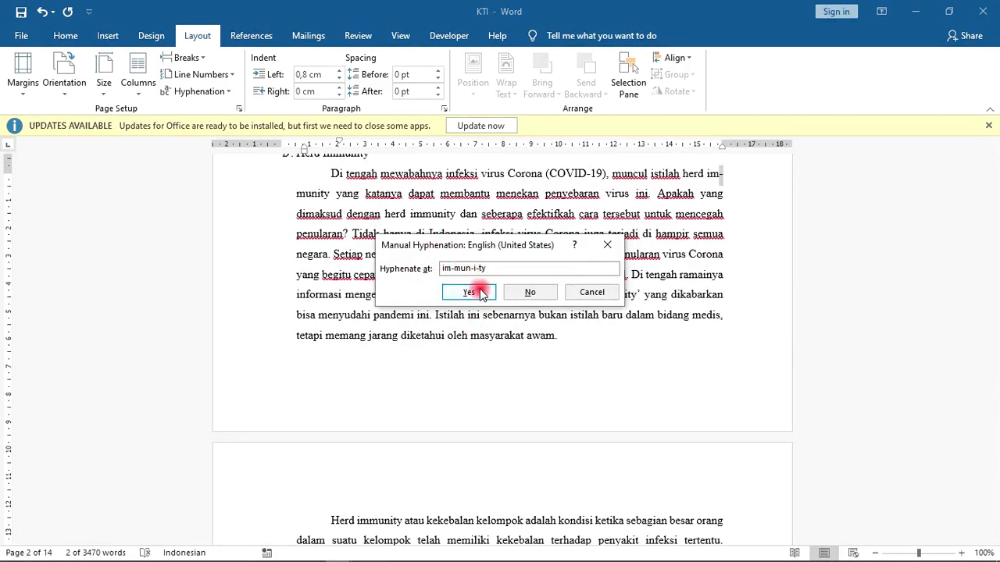
pyautogui.click(467, 293)
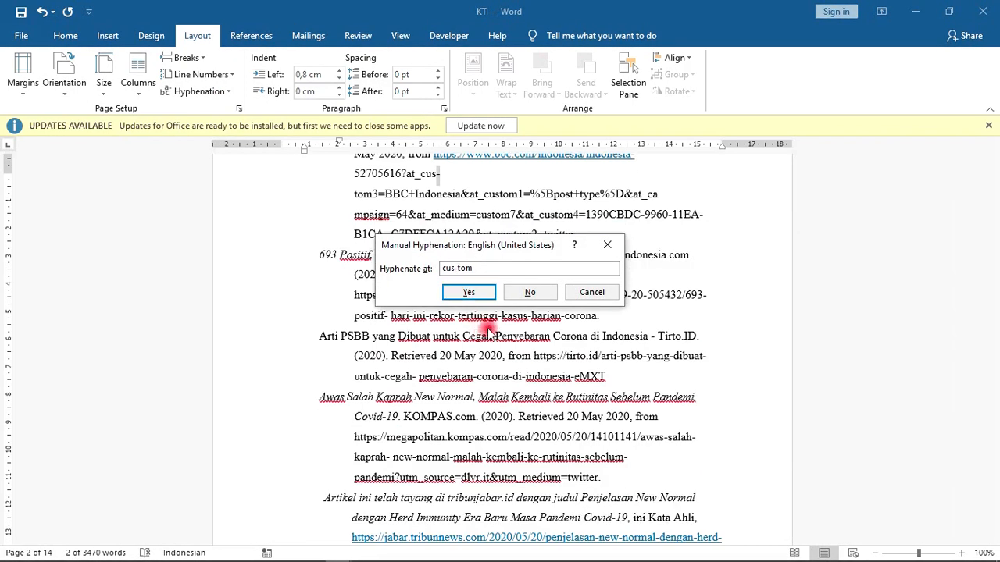
pyautogui.click(604, 252)
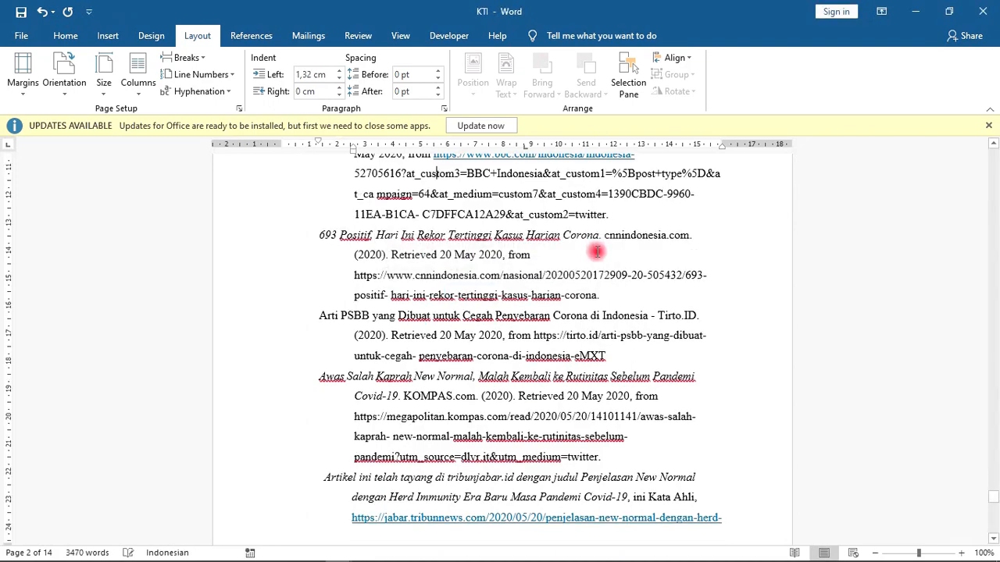
# Step: Insert a page break before "Saat ini" at the start of the Latar Belakang paragraph
pyautogui.scroll(4, 599, 250)
pyautogui.scroll(10, 595, 251)
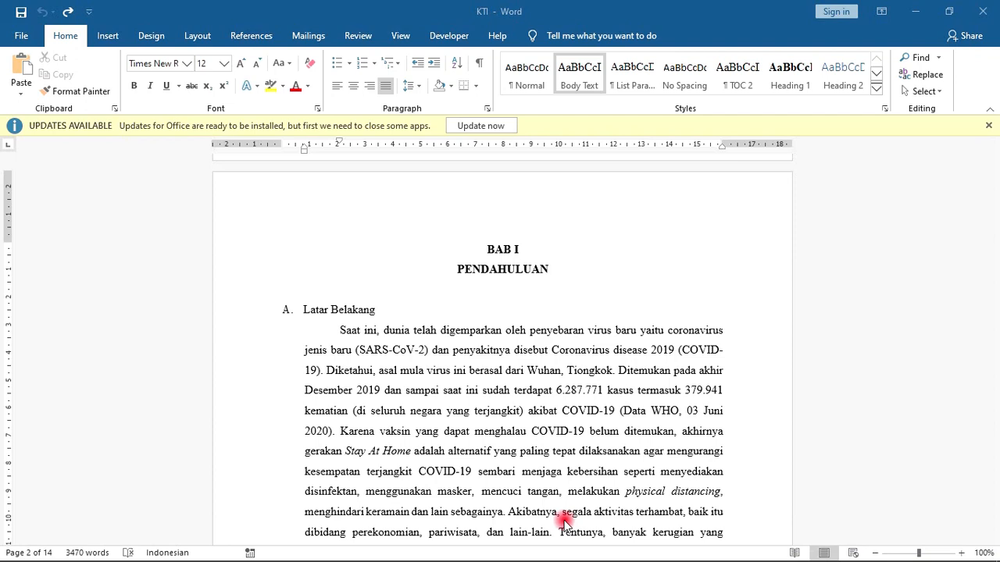
pyautogui.click(109, 36)
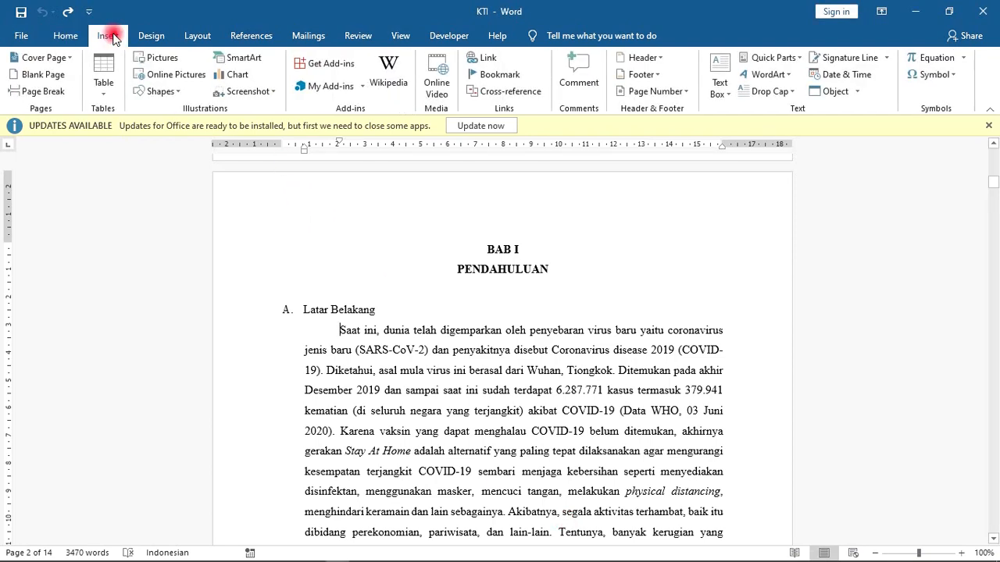
pyautogui.click(48, 92)
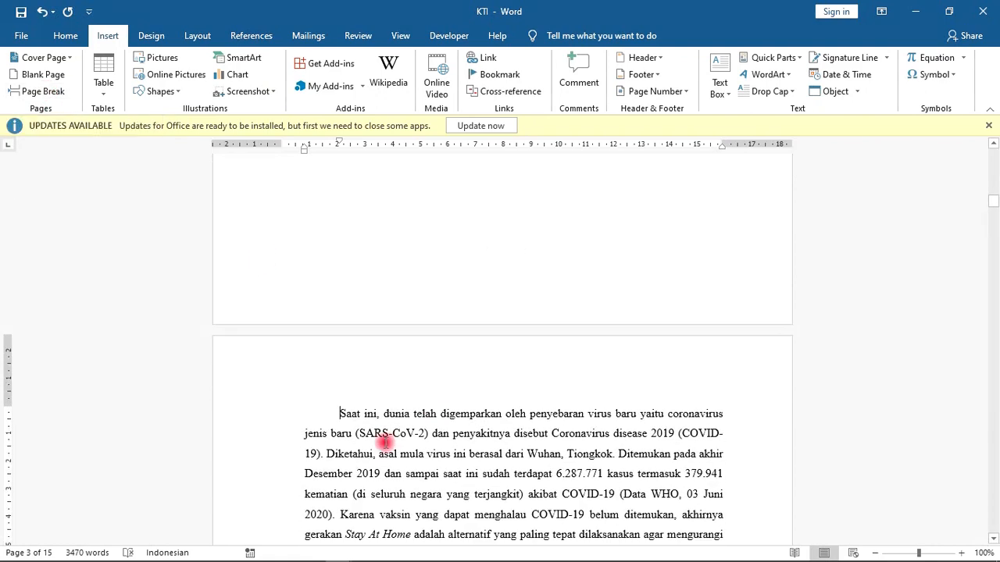
# Step: Undo the page break before "Saat ini" in the Latar Belakang paragraph and redo it
pyautogui.hotkey('ctrl', 'z')
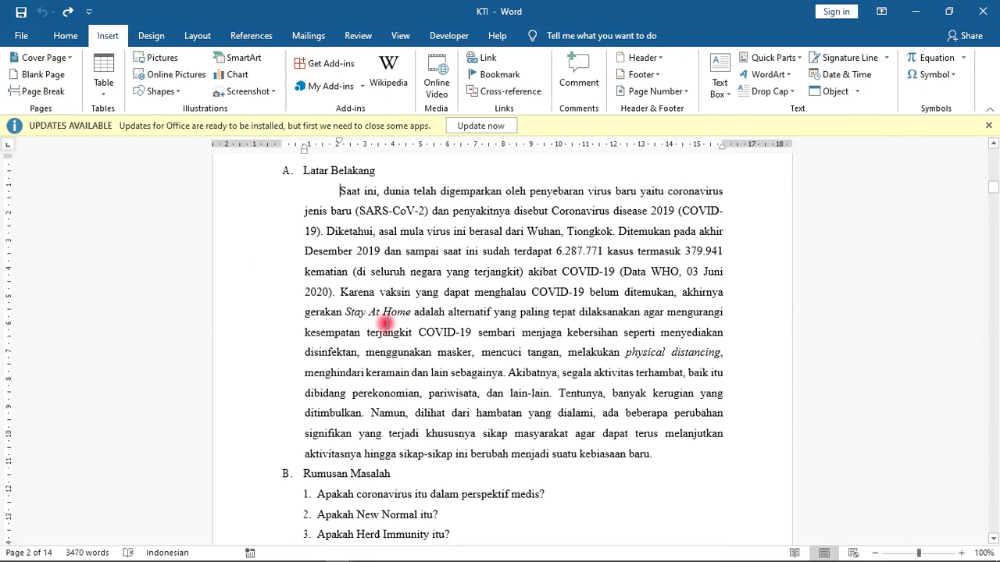
pyautogui.scroll(1, 385, 322)
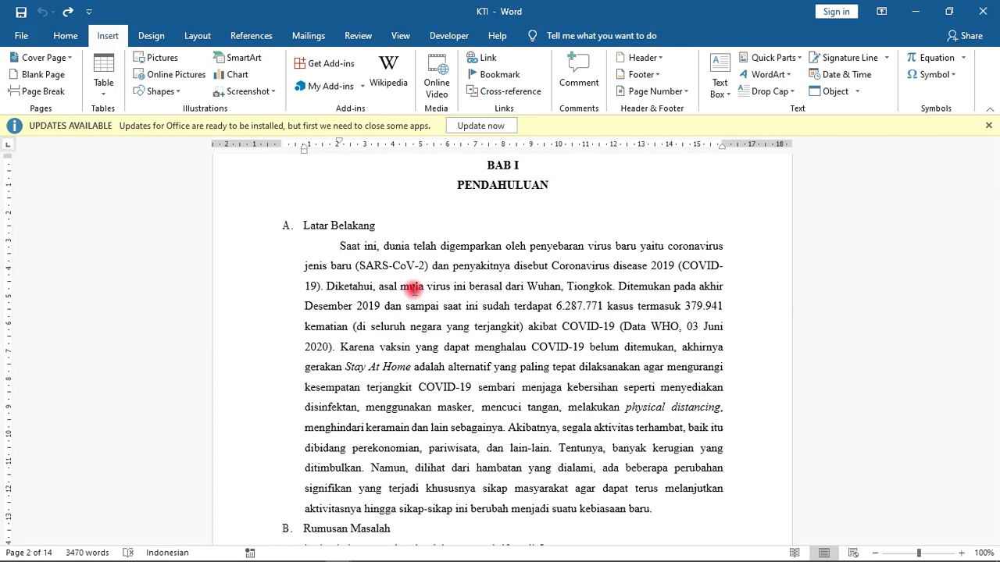
pyautogui.hotkey('ctrl', 'y')
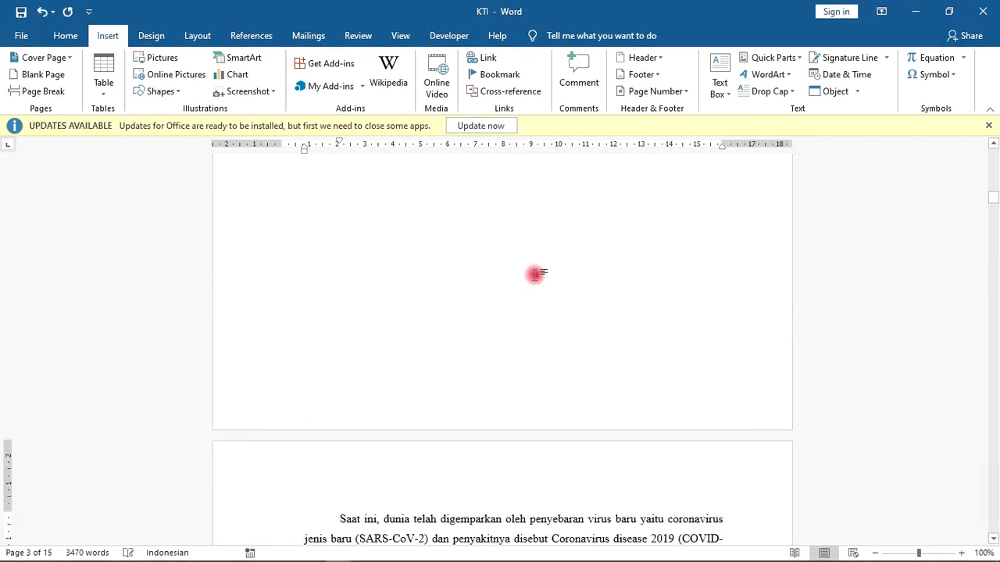
# Step: Delete the page break and the leftover empty line between the Latar Belakang heading and the "Saat ini" paragraph
pyautogui.scroll(-3, 328, 484)
pyautogui.scroll(-3, 351, 414)
pyautogui.scroll(12, 380, 351)
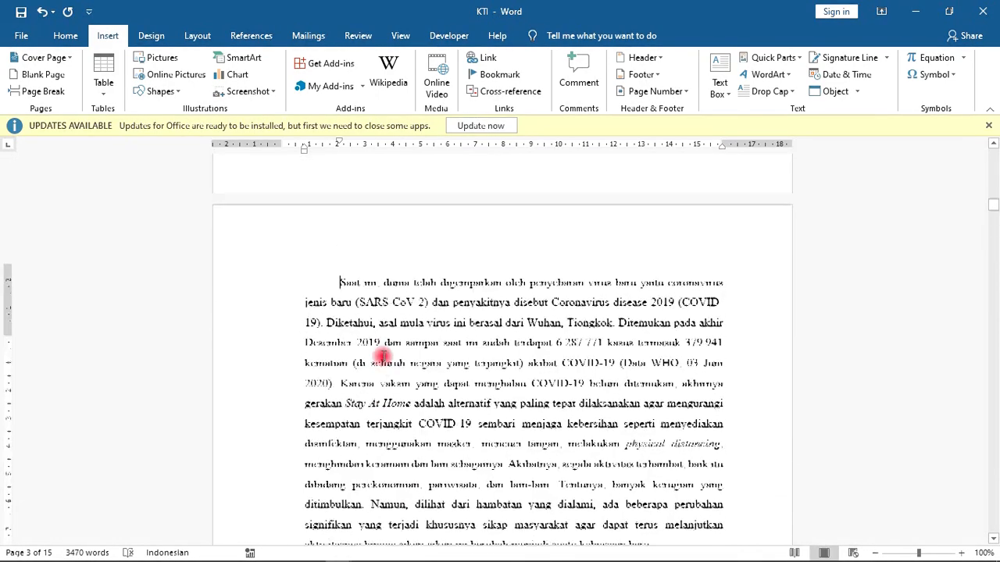
pyautogui.scroll(2, 385, 344)
pyautogui.scroll(-10, 382, 348)
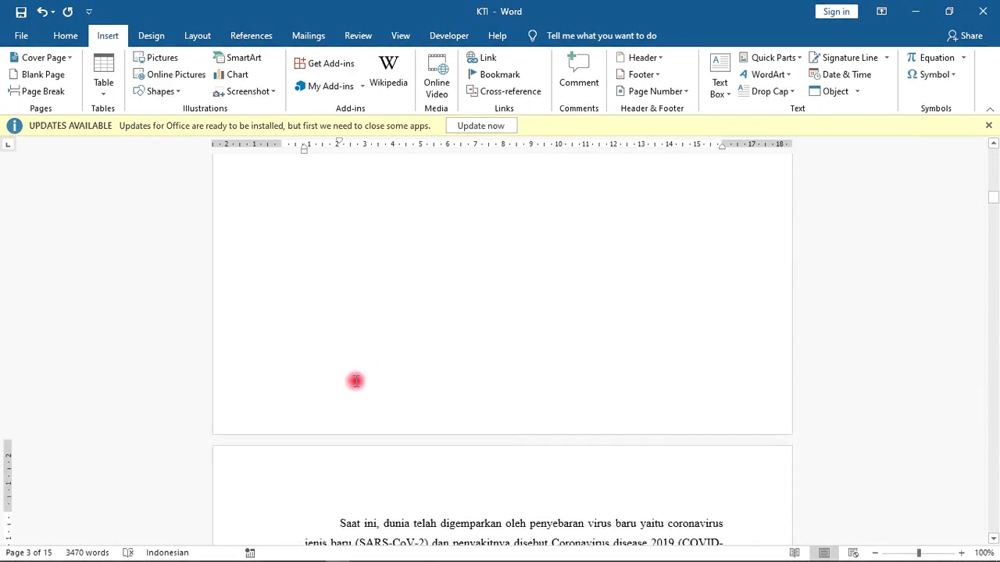
pyautogui.scroll(2, 317, 446)
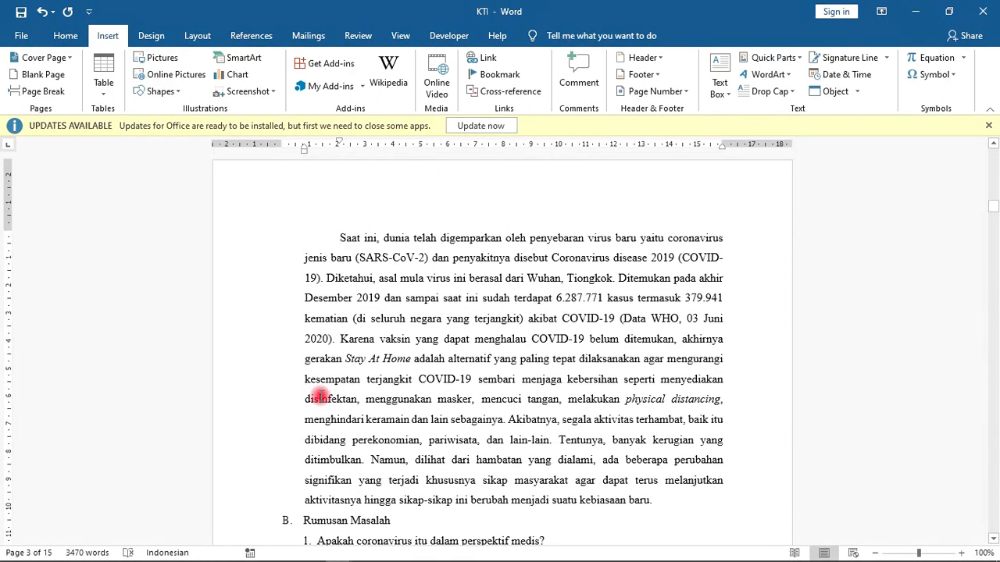
pyautogui.scroll(4, 328, 234)
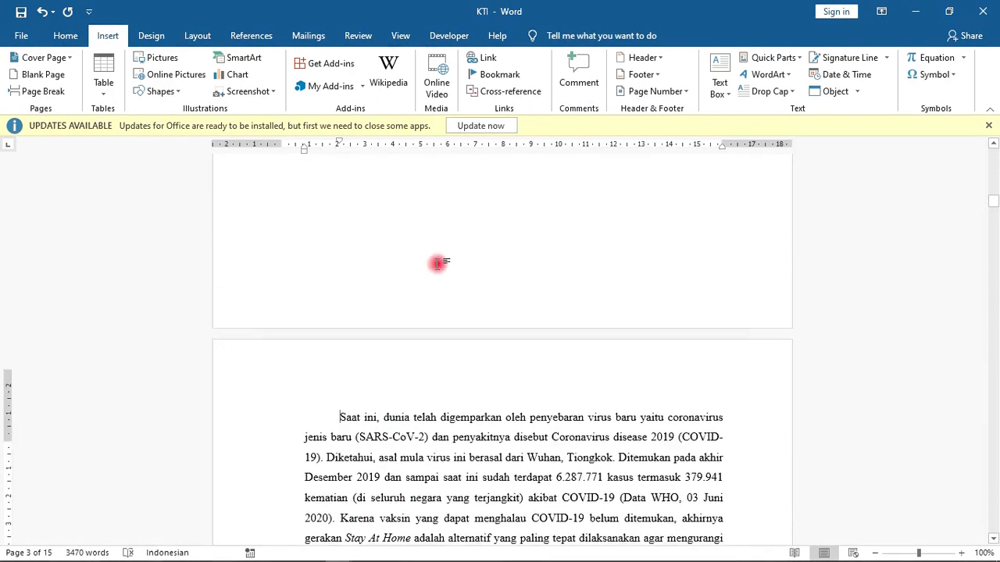
pyautogui.scroll(12, 442, 265)
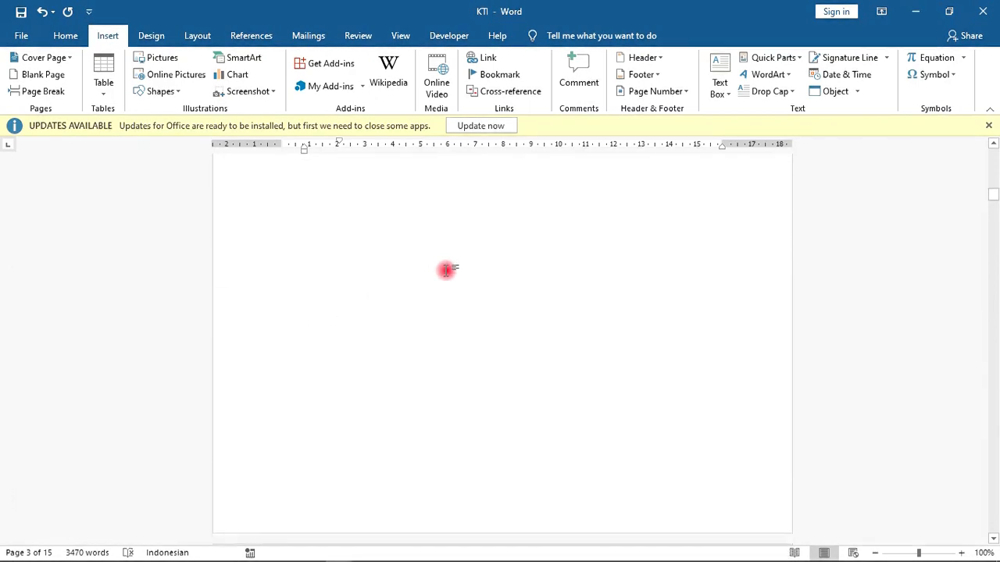
pyautogui.click(333, 275)
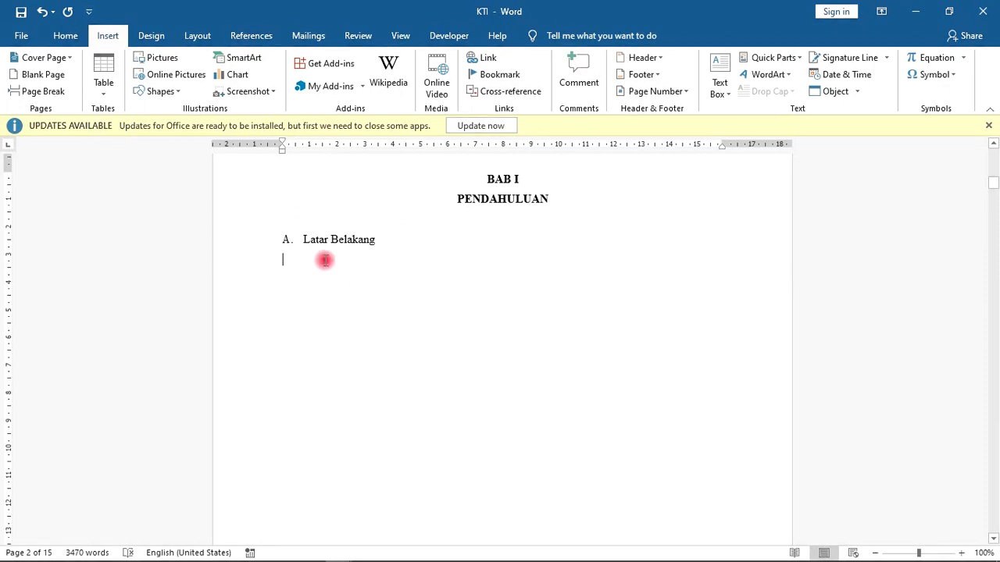
pyautogui.hotkey('ctrl', 'v')
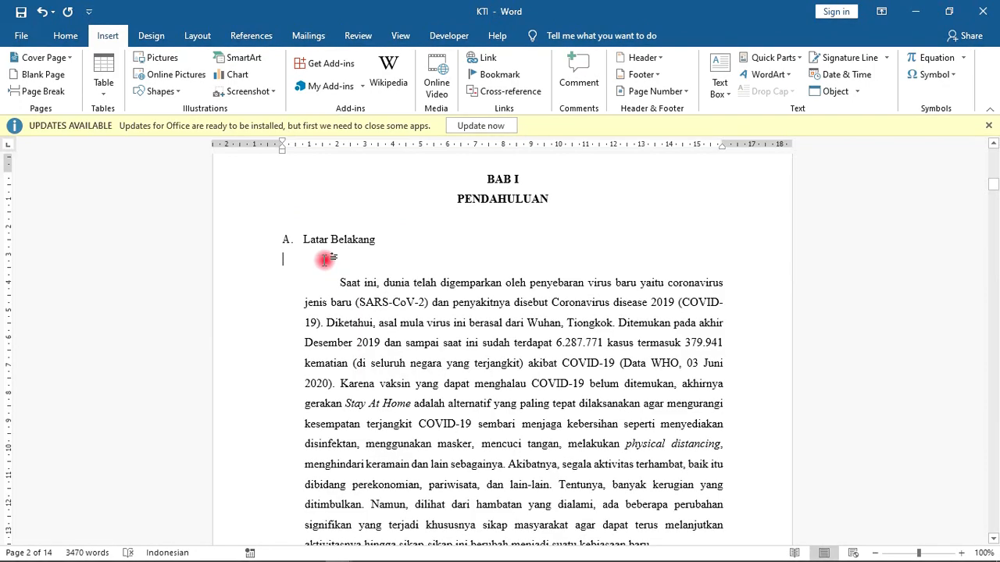
pyautogui.press('Delete')
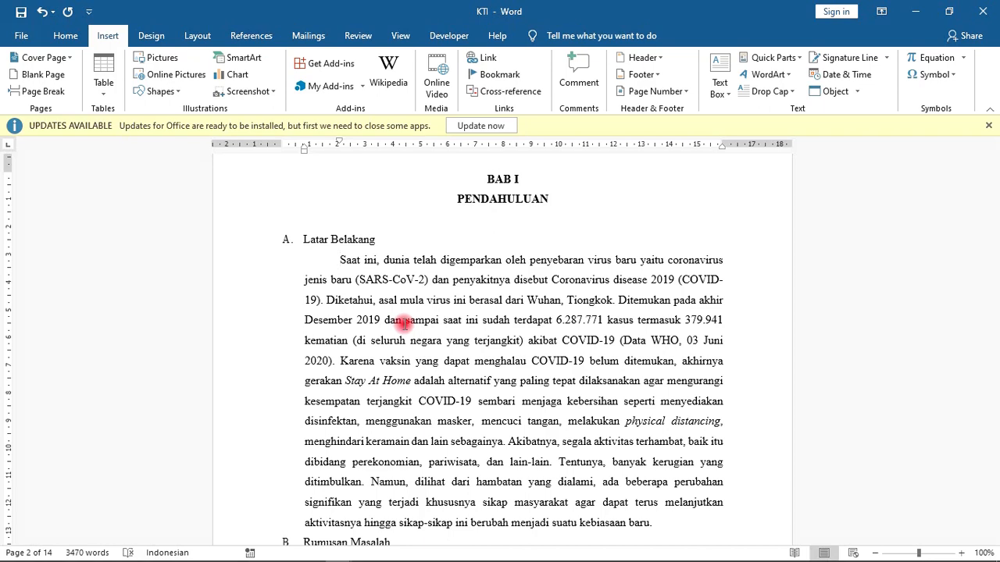
# Step: Push the "Saat ini" paragraph under the Latar Belakang heading onto the next page
pyautogui.press('Return')
pyautogui.press('Return')
pyautogui.press('Return')
pyautogui.press('Return')
pyautogui.press('Return')
pyautogui.press('Return')
pyautogui.press('Return')
pyautogui.press('Return')
pyautogui.press('Return')
pyautogui.press('Return')
pyautogui.press('Return')
pyautogui.press('Return')
pyautogui.press('Return')
pyautogui.press('Return')
pyautogui.press('Return')
pyautogui.press('Return')
pyautogui.press('Return')
pyautogui.press('Return')
pyautogui.press('Return')
pyautogui.press('Return')
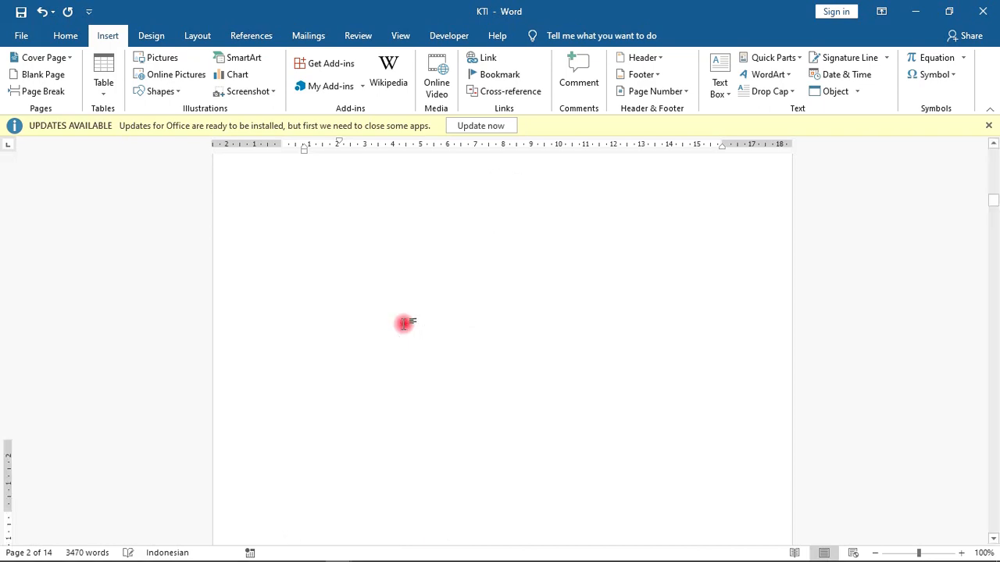
pyautogui.scroll(5, 446, 305)
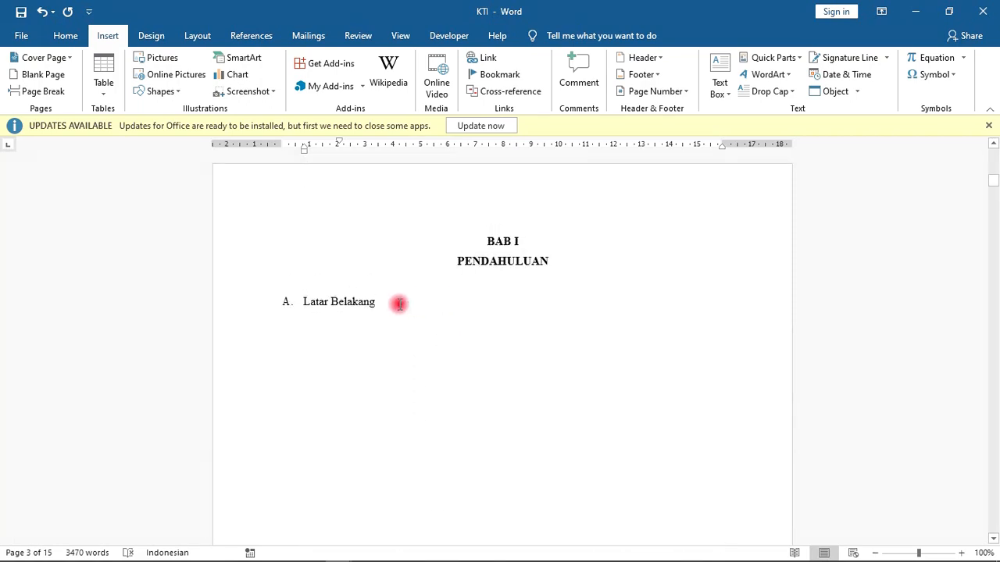
# Step: Open the paragraph settings of the empty line under Latar Belakang and review its indents, spacing and pagination options
pyautogui.click(337, 357)
pyautogui.scroll(-1, 332, 349)
pyautogui.click(314, 319)
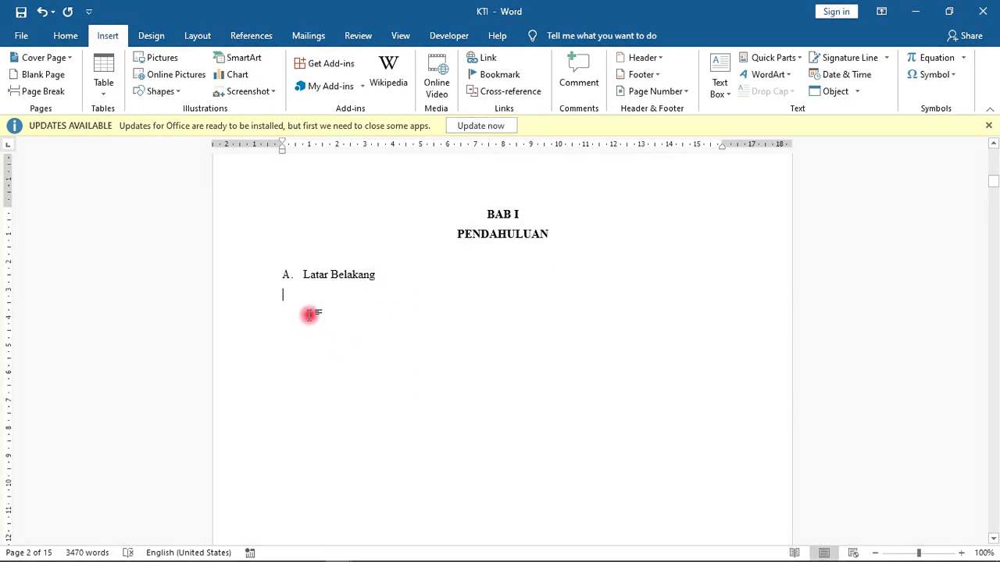
pyautogui.rightClick(310, 301)
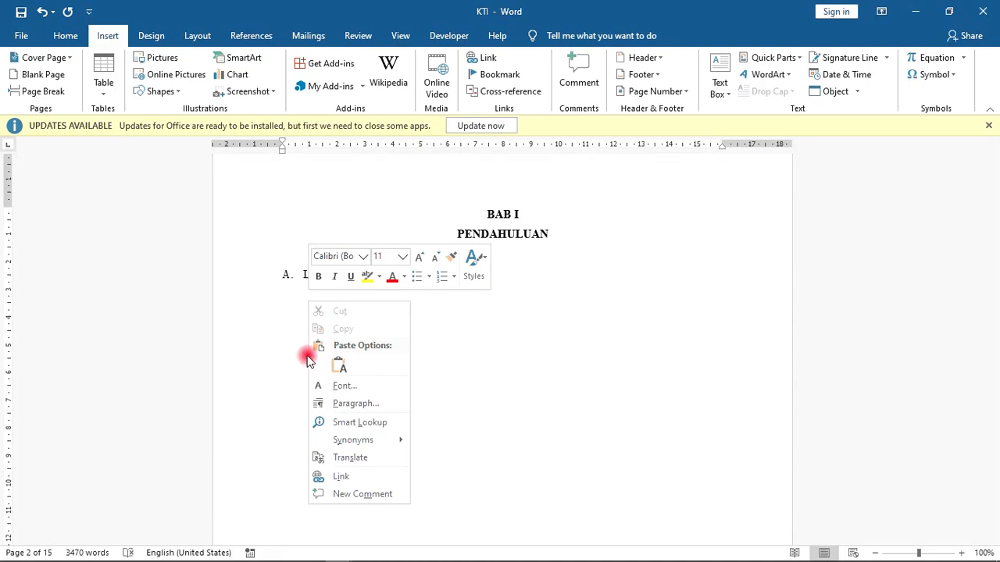
pyautogui.click(359, 404)
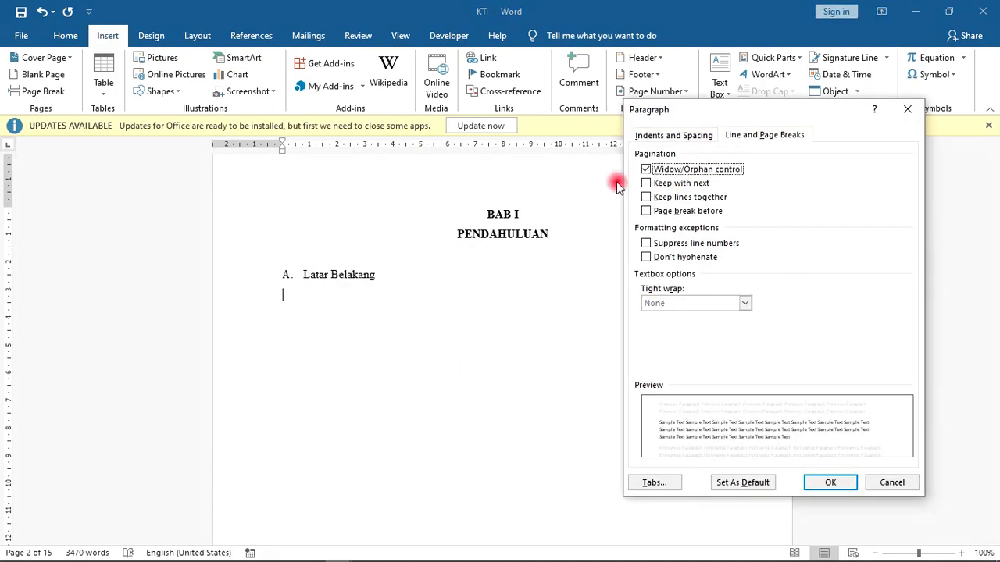
pyautogui.moveTo(696, 111); pyautogui.dragTo(574, 134)
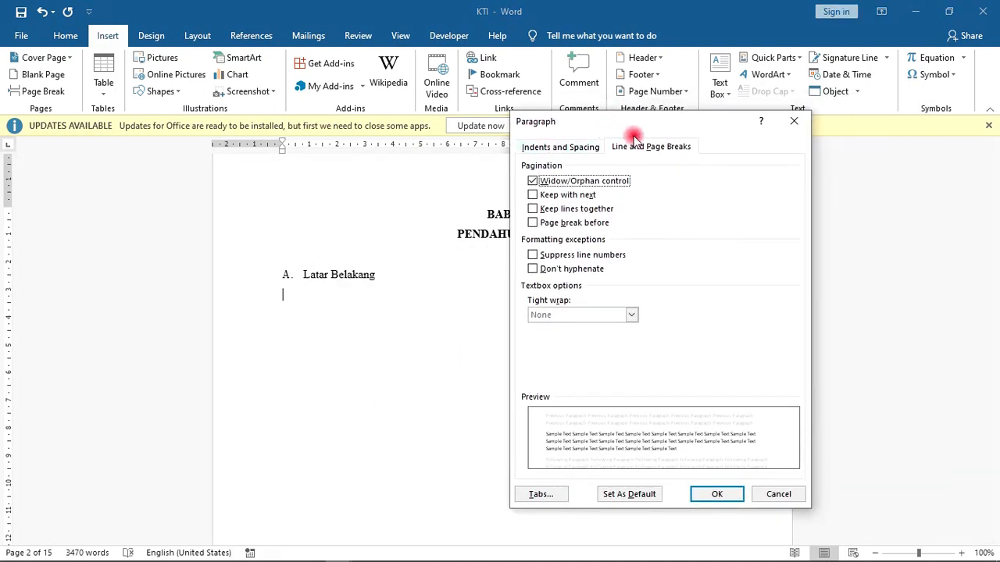
pyautogui.click(578, 149)
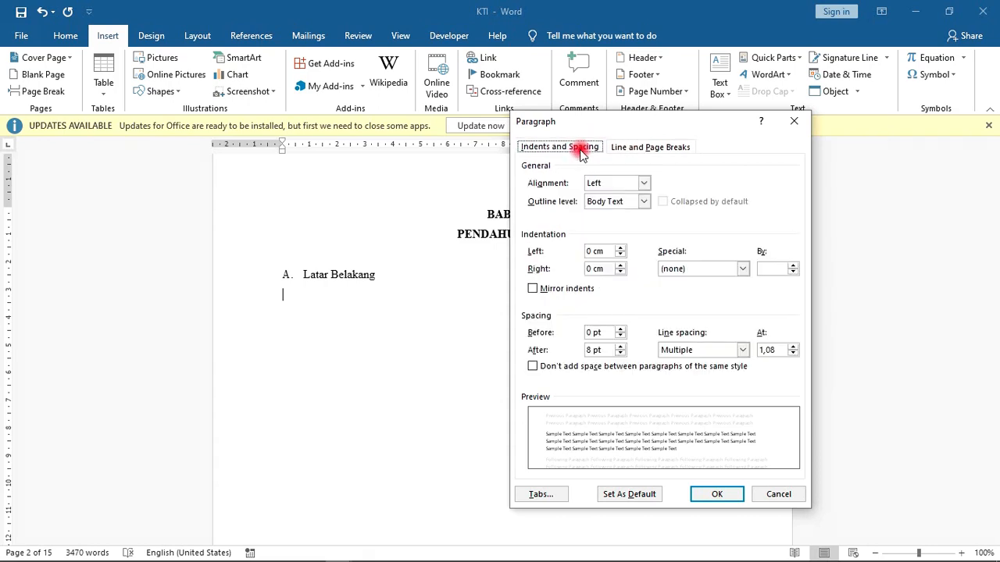
pyautogui.click(642, 150)
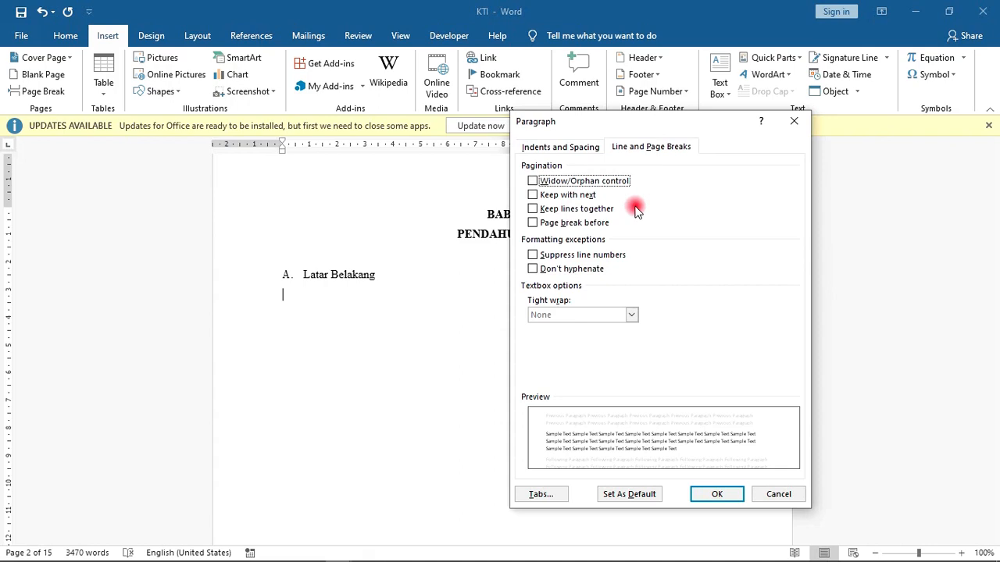
# Step: Try Page break before, Keep with next, Keep lines together and Widow/Orphan control on the empty line, and discard the changes
pyautogui.click(532, 224)
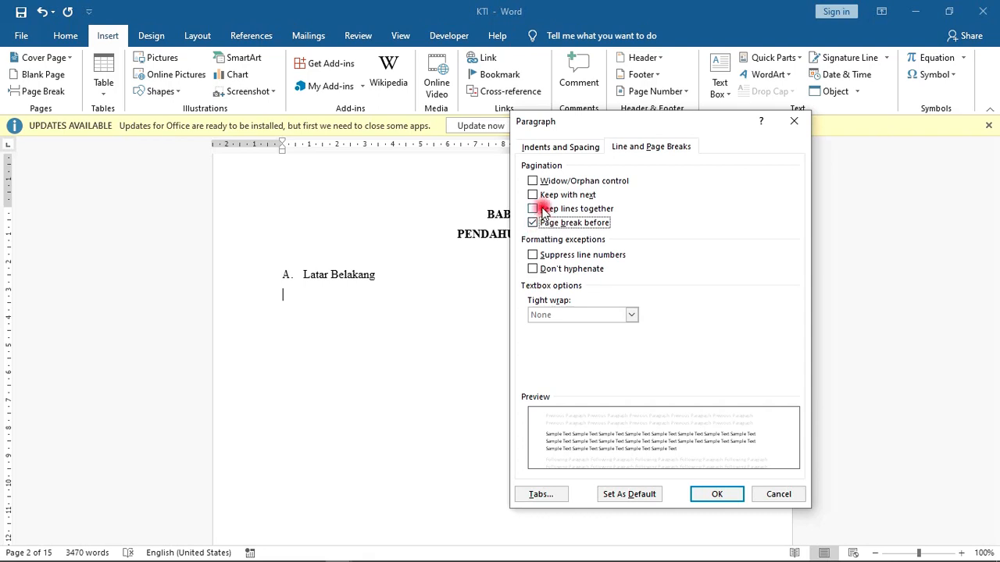
pyautogui.click(534, 196)
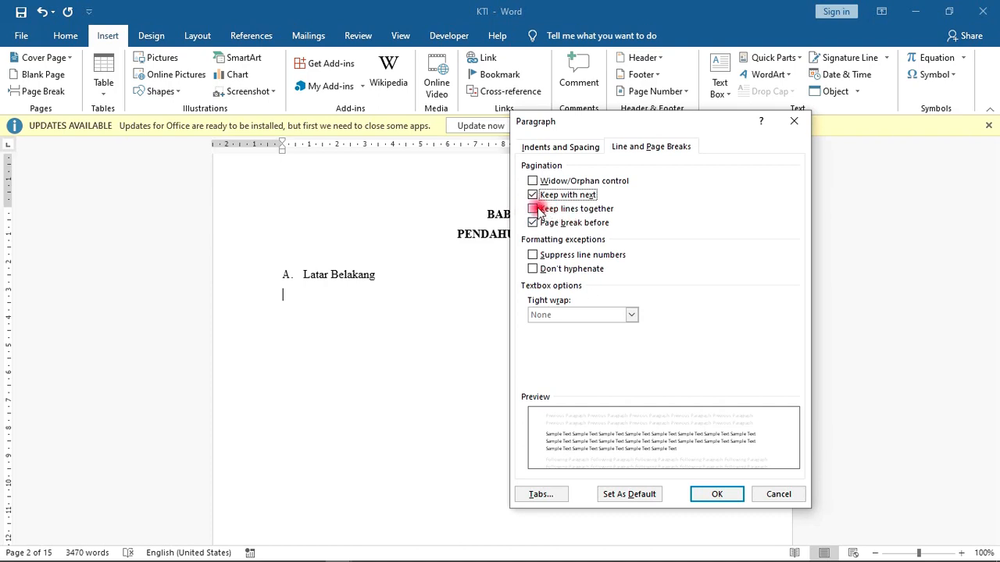
pyautogui.click(535, 210)
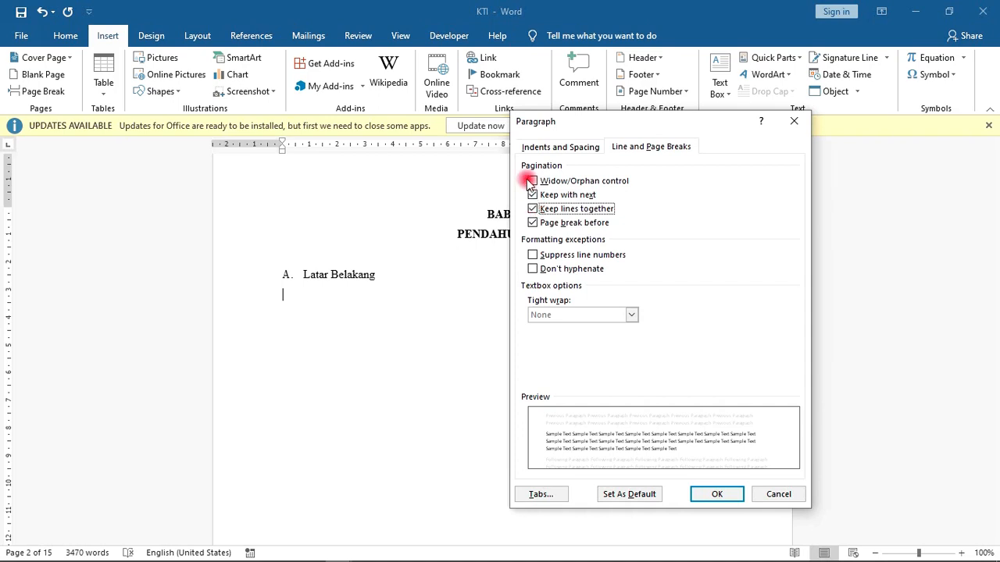
pyautogui.click(533, 181)
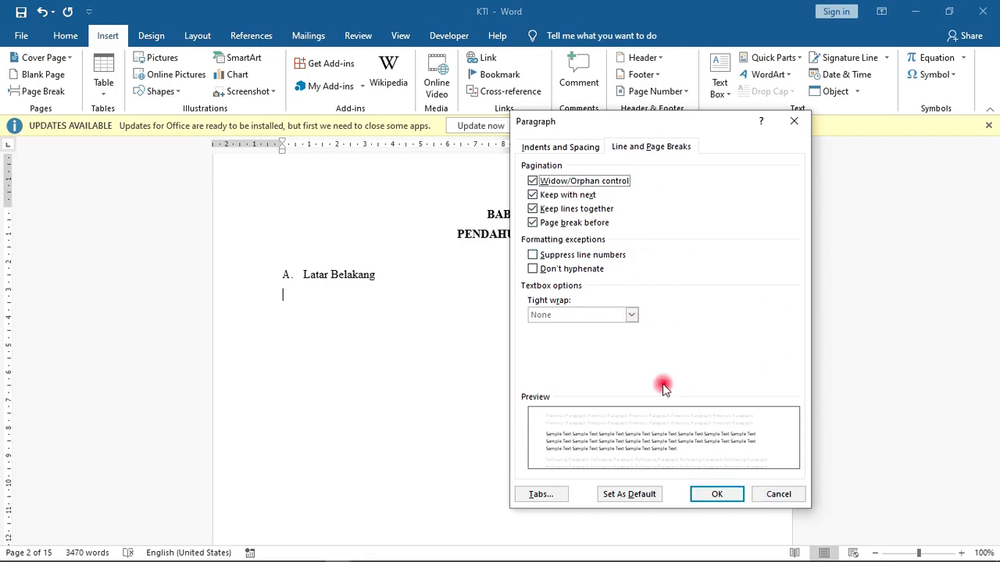
pyautogui.click(779, 495)
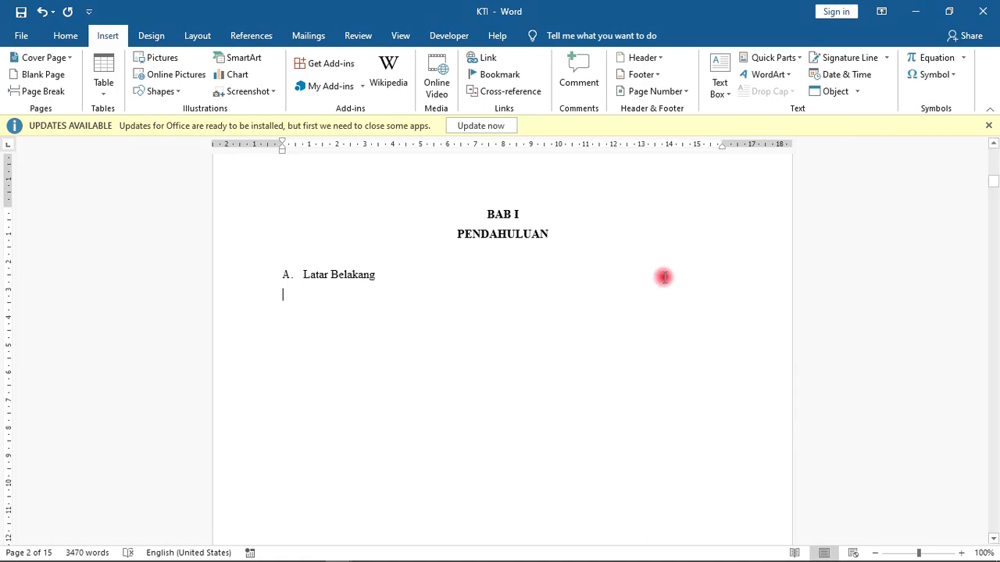
# Step: Remove the break under the Latar Belakang heading so the "Saat ini" paragraph directly follows it
pyautogui.press('Delete')
pyautogui.press('Delete')
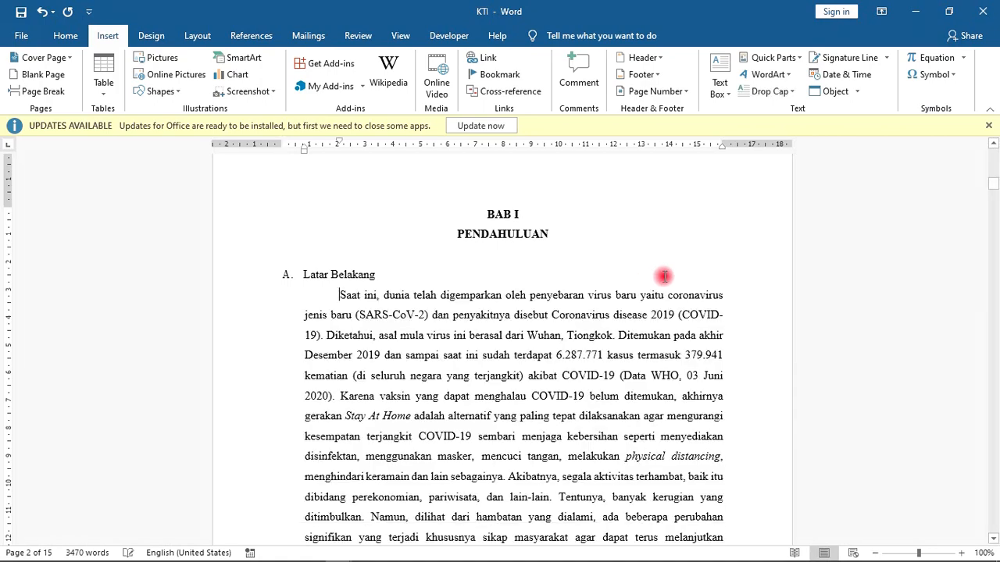
# Step: Try inserting a blank page before the BAB I heading, and undo it
pyautogui.scroll(2, 493, 218)
pyautogui.click(482, 284)
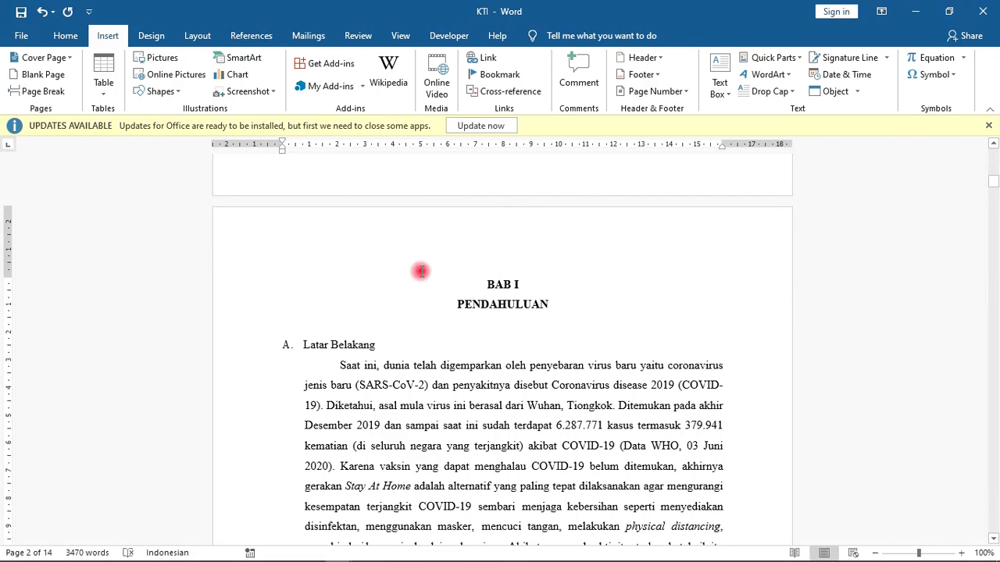
pyautogui.scroll(1, 482, 253)
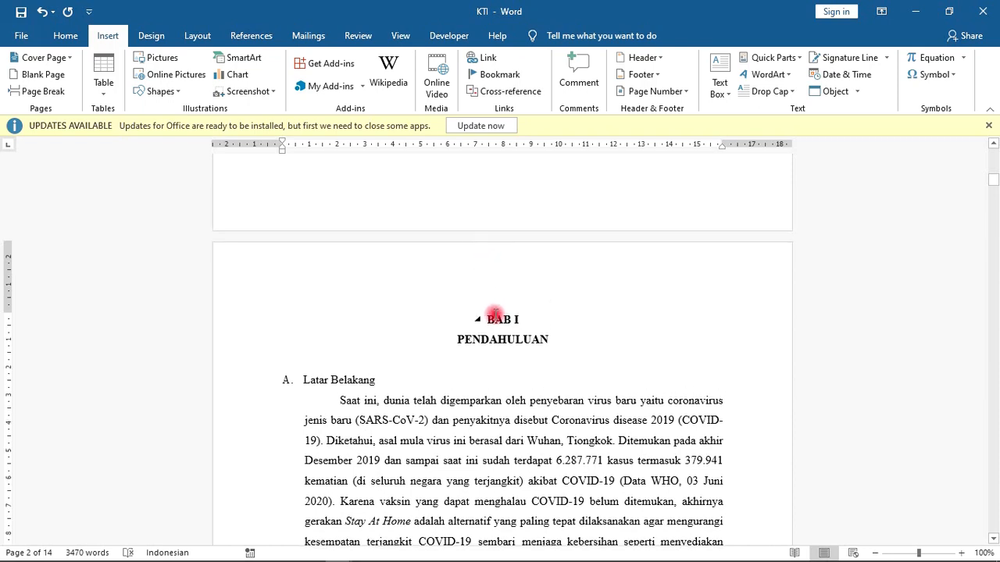
pyautogui.scroll(-3, 505, 341)
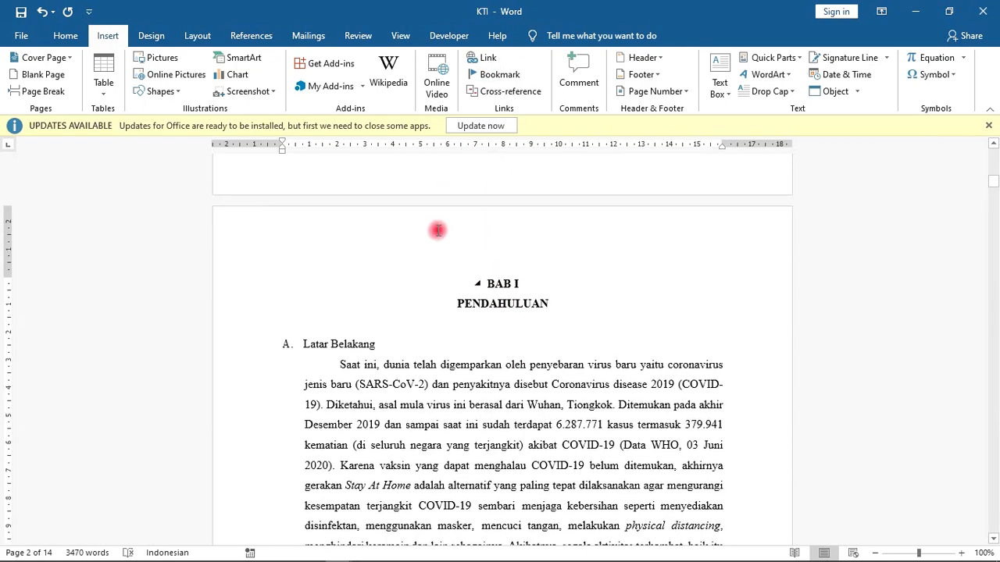
pyautogui.scroll(2, 484, 219)
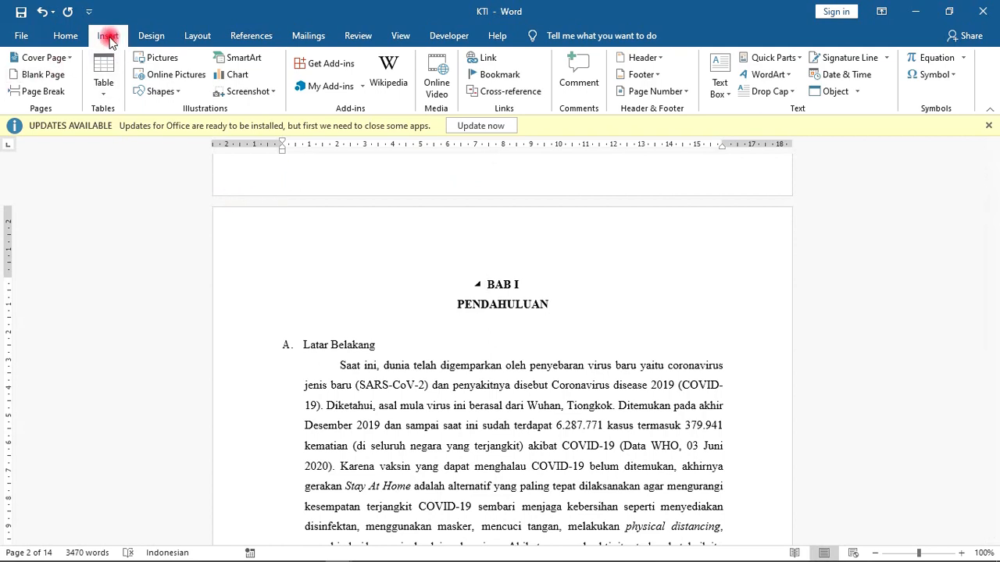
pyautogui.click(35, 78)
pyautogui.scroll(-15, 218, 180)
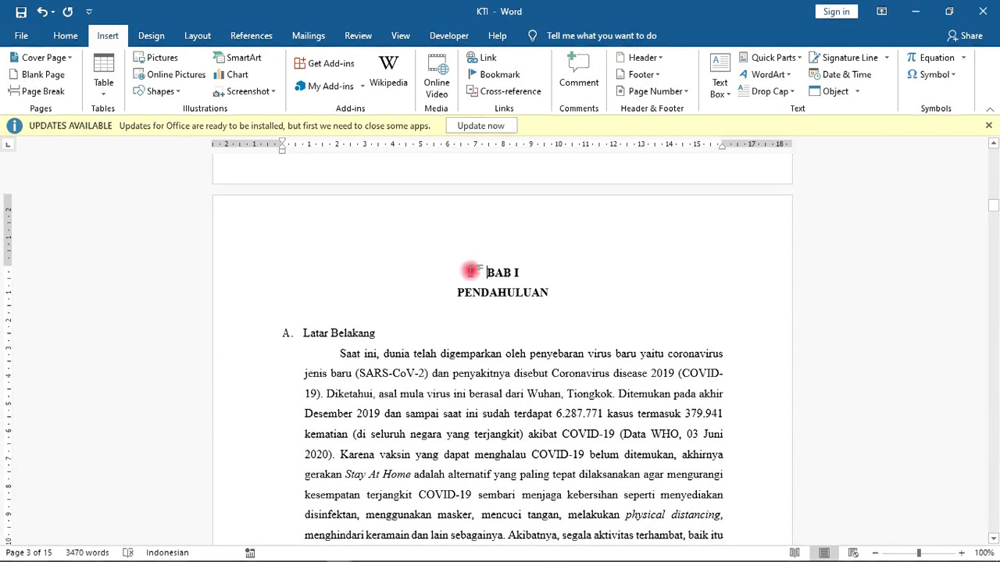
pyautogui.scroll(8, 458, 289)
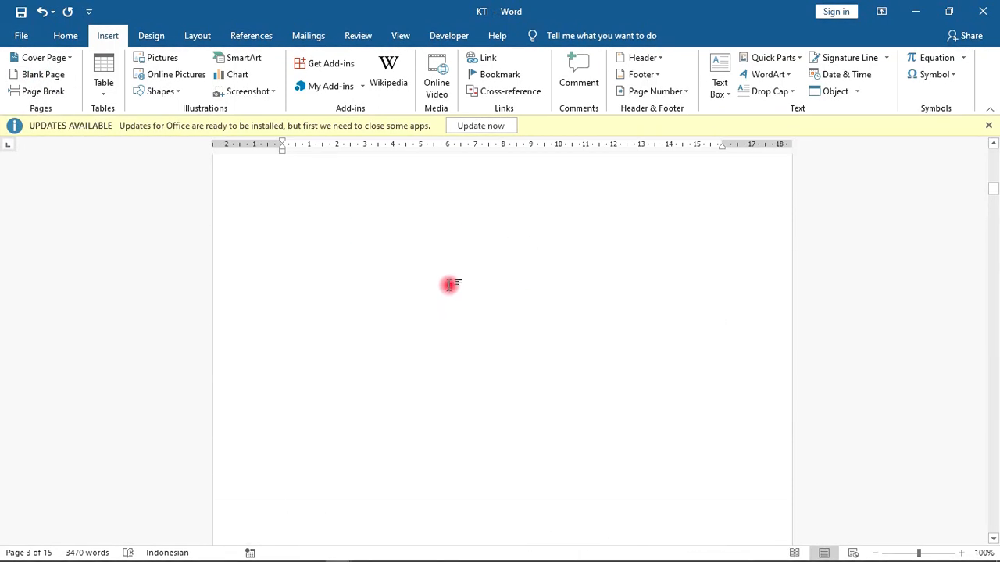
pyautogui.hotkey('ctrl', 'z')
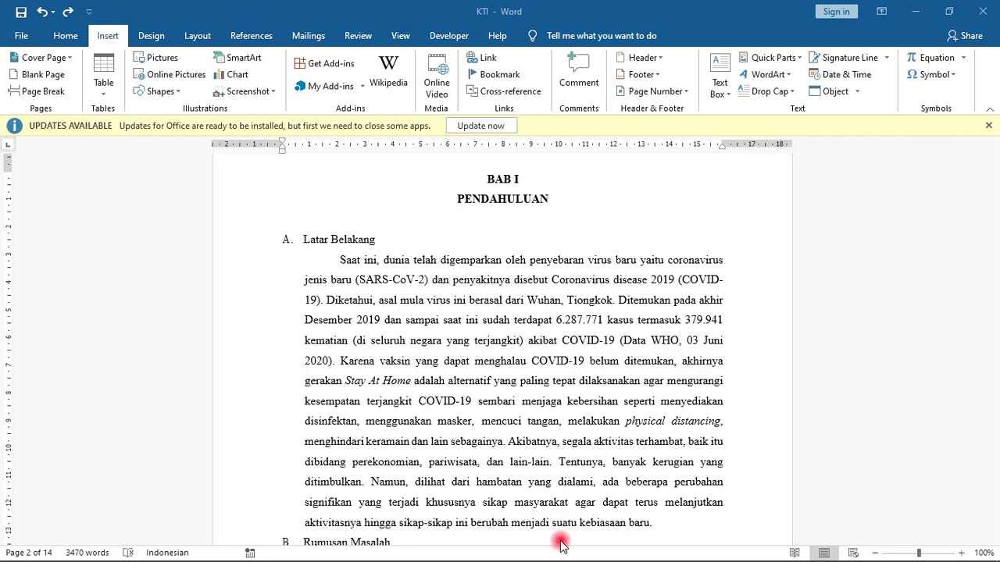
# Step: Insert a Next Page section break before the BAB I heading
pyautogui.click(195, 39)
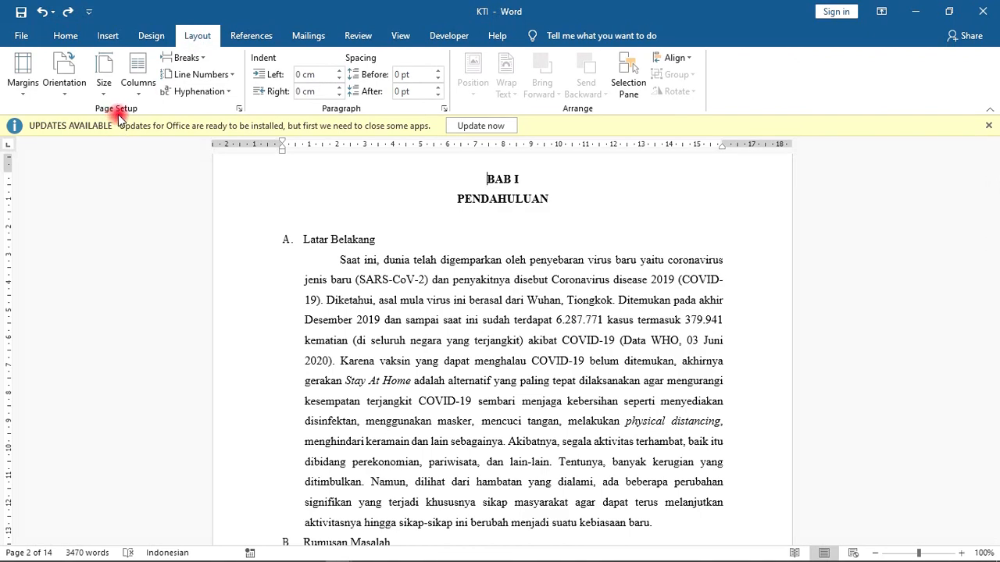
pyautogui.click(191, 58)
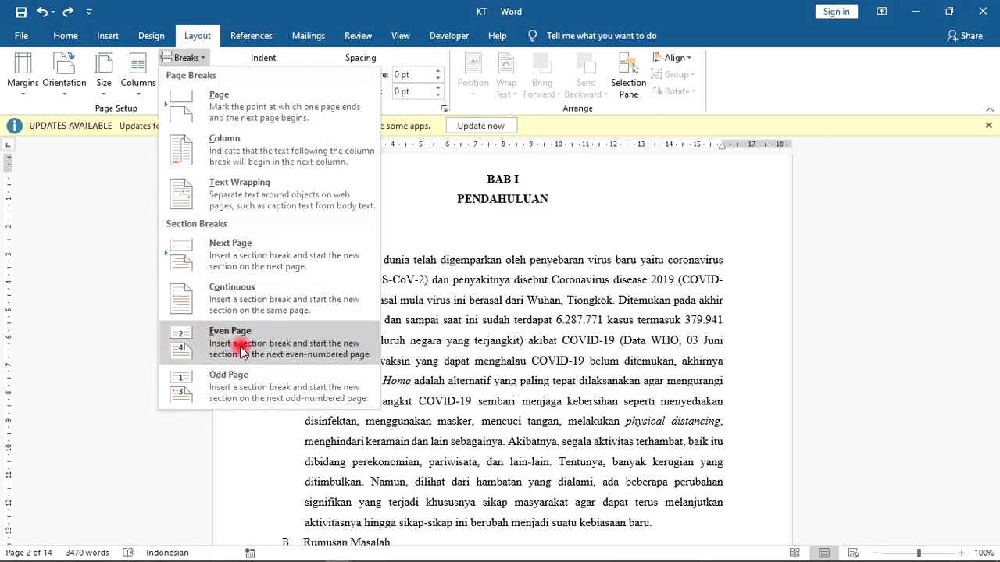
pyautogui.click(306, 263)
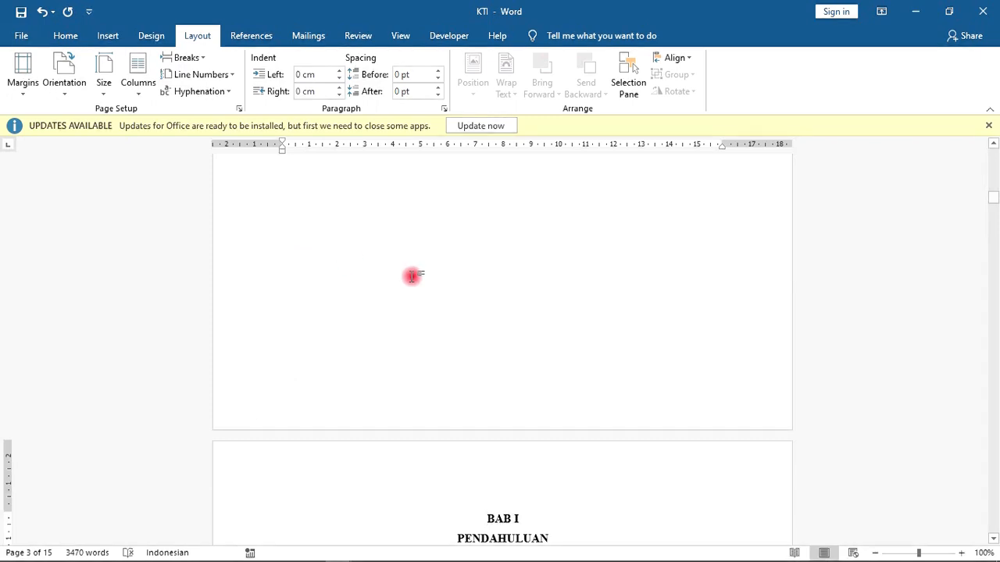
# Step: Examine how the section break affects the blank page and the BAB I page that follows it
pyautogui.scroll(-10, 476, 335)
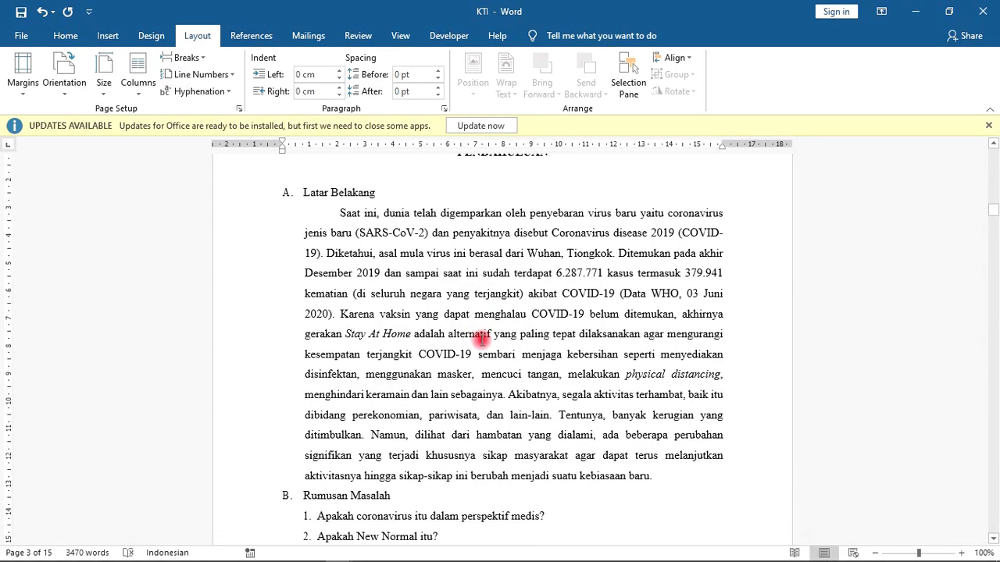
pyautogui.scroll(5, 480, 339)
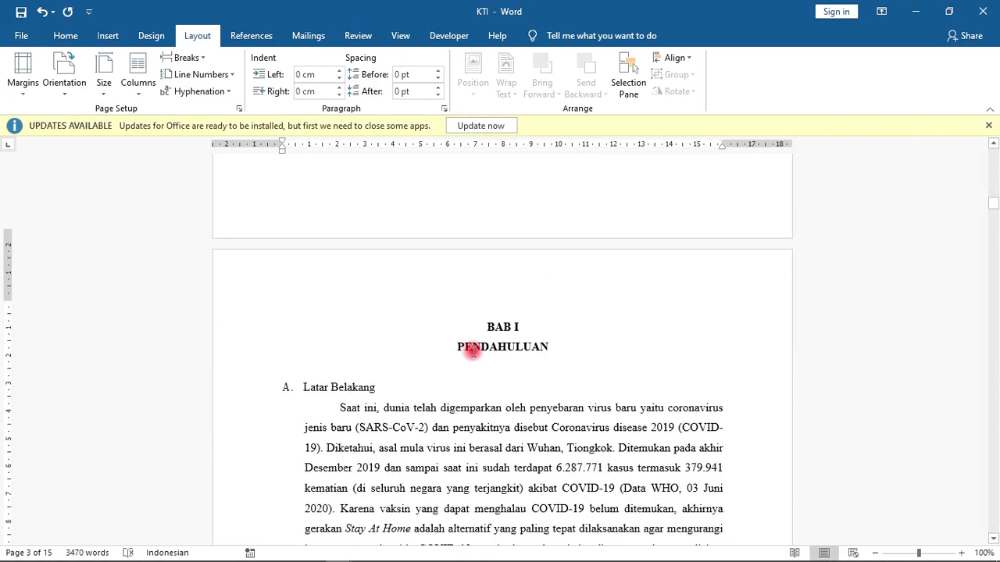
pyautogui.scroll(-2, 472, 352)
pyautogui.scroll(3, 472, 351)
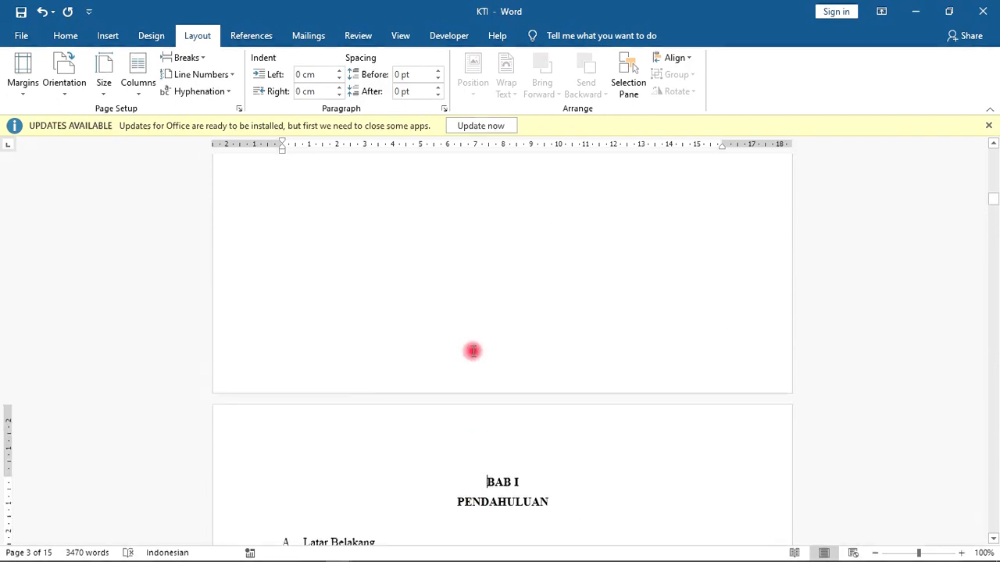
pyautogui.scroll(-4, 473, 351)
pyautogui.scroll(2, 476, 343)
pyautogui.scroll(3, 479, 306)
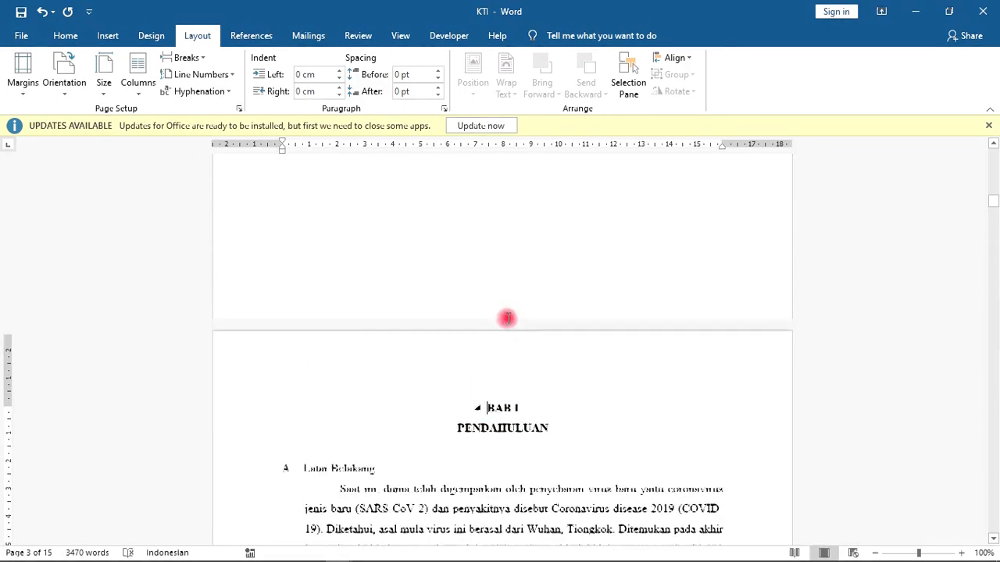
pyautogui.scroll(-2, 509, 317)
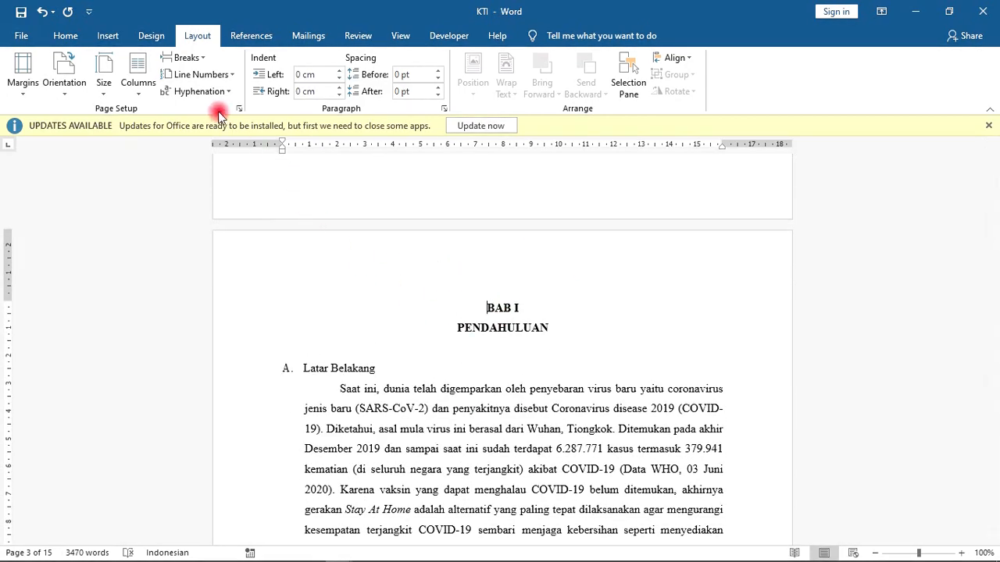
# Step: Try Continuous and Even Page section breaks before the BAB I heading, and undo the inserted breaks
pyautogui.click(188, 57)
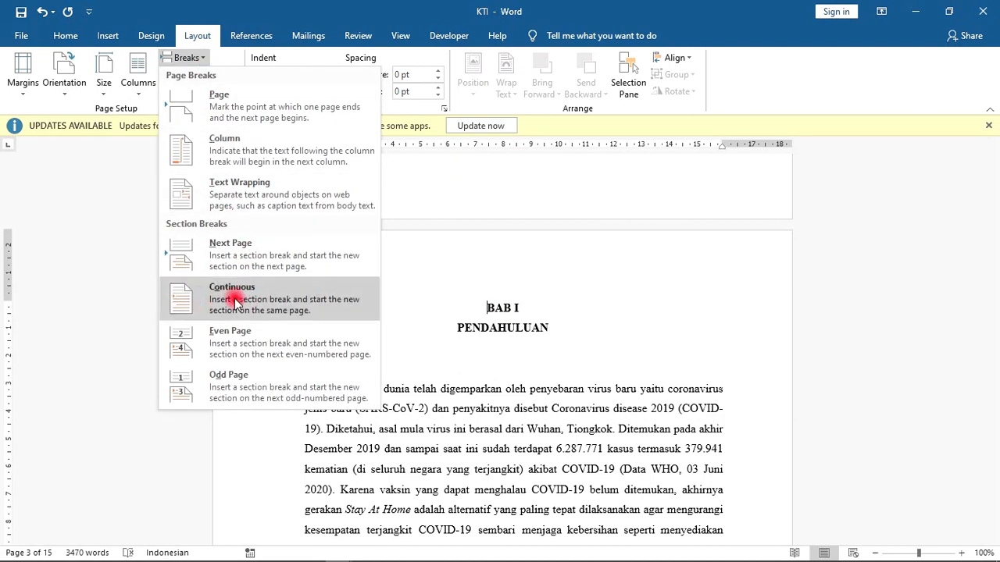
pyautogui.click(230, 295)
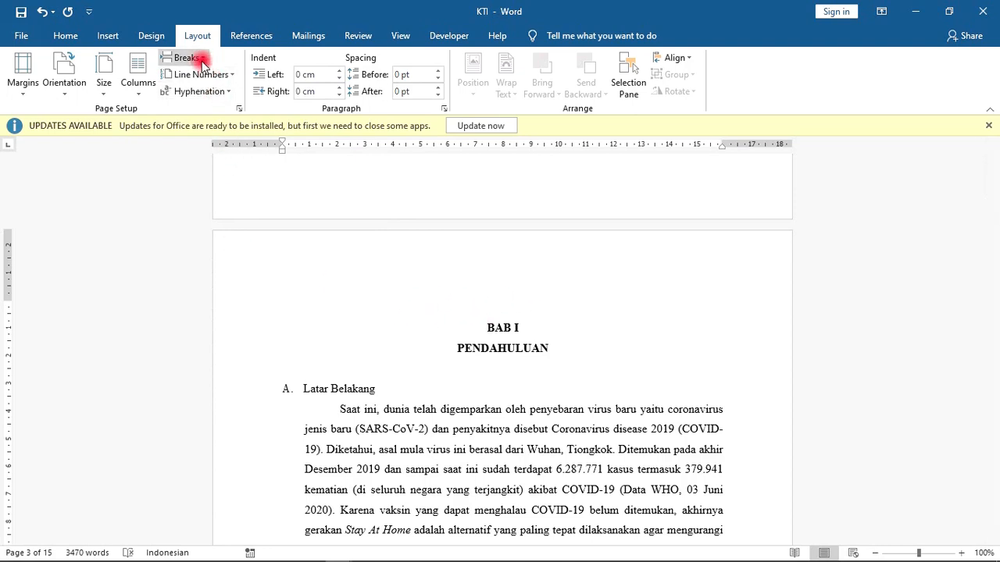
pyautogui.click(191, 58)
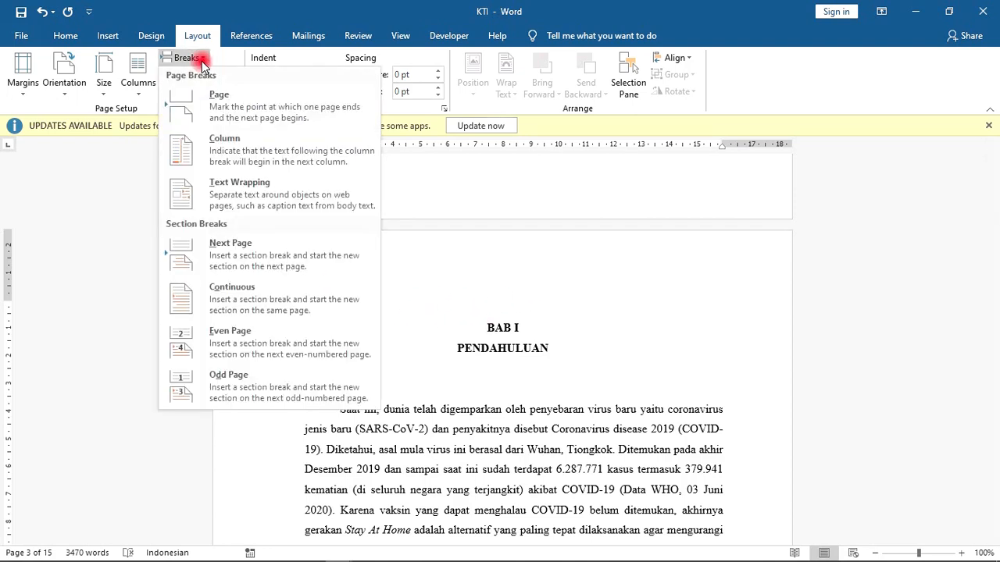
pyautogui.click(277, 349)
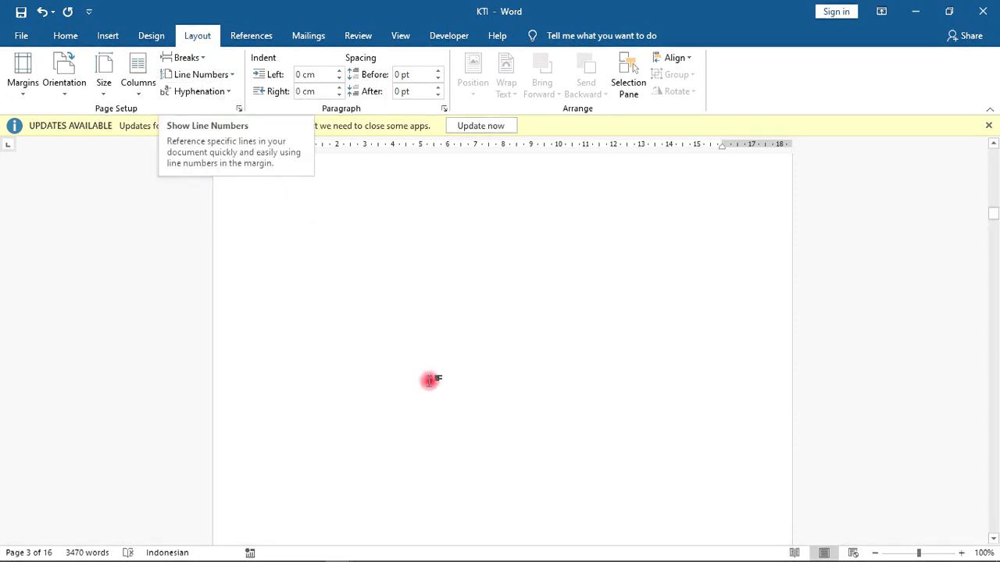
pyautogui.scroll(4, 485, 424)
pyautogui.hotkey('ctrl', 'z')
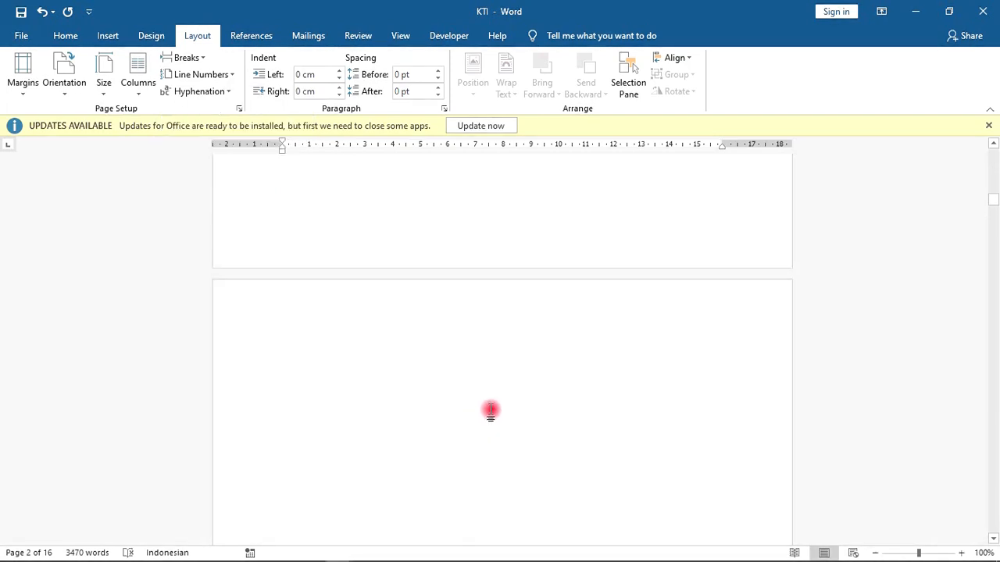
pyautogui.scroll(-8, 491, 410)
pyautogui.scroll(10, 491, 410)
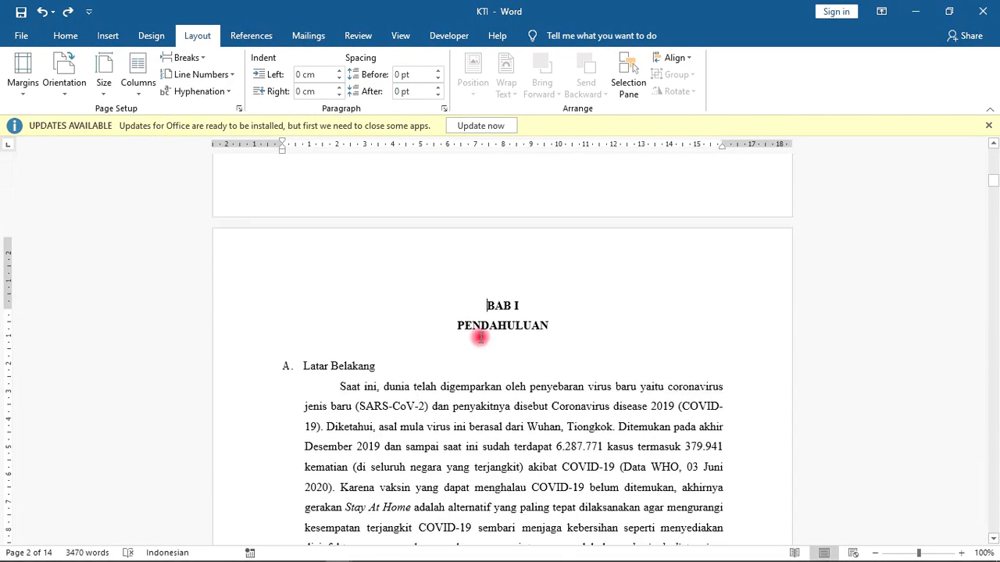
# Step: Insert a Next Page section break before the BAB I heading
pyautogui.click(204, 60)
pyautogui.click(262, 254)
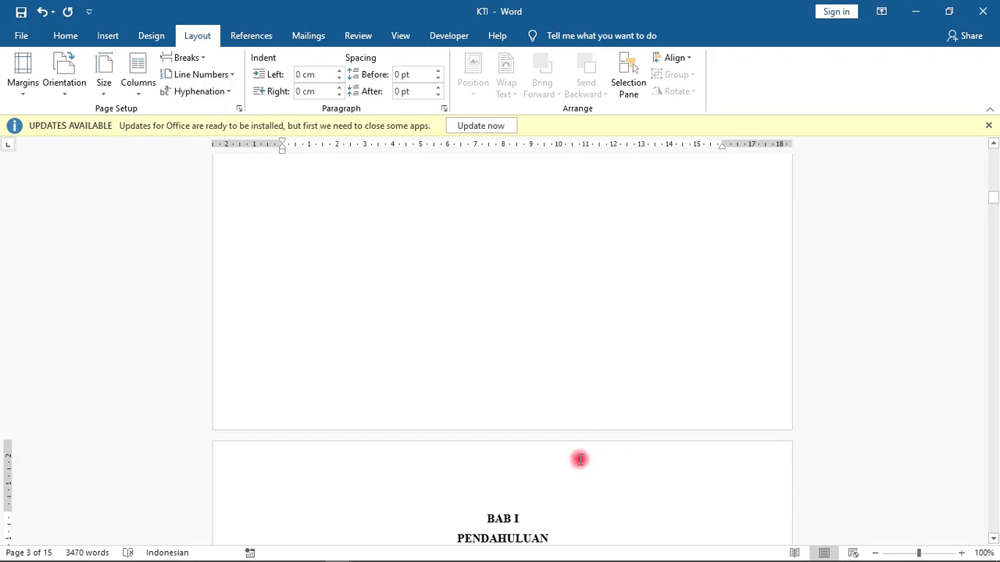
pyautogui.scroll(-1, 580, 459)
pyautogui.scroll(1, 540, 455)
pyautogui.scroll(-4, 526, 442)
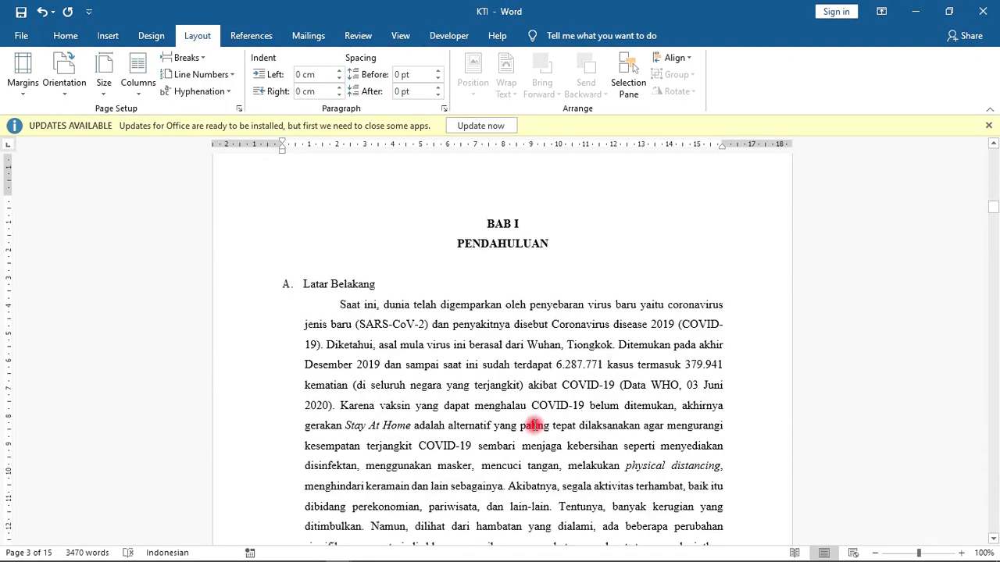
pyautogui.scroll(3, 534, 425)
pyautogui.scroll(-1, 504, 390)
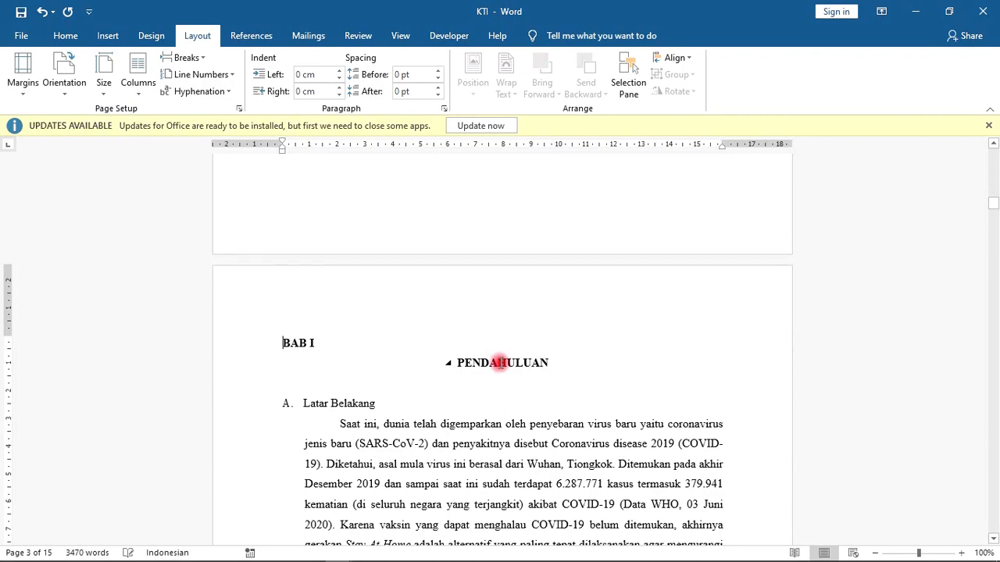
# Step: Remove the blank page between the cover page and the BAB I page
pyautogui.scroll(5, 500, 363)
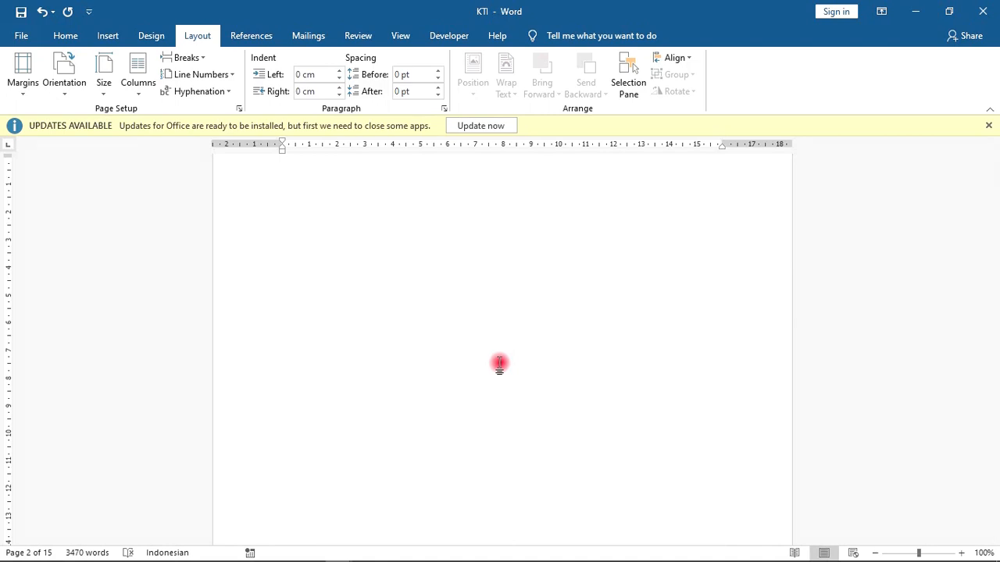
pyautogui.scroll(-5, 500, 364)
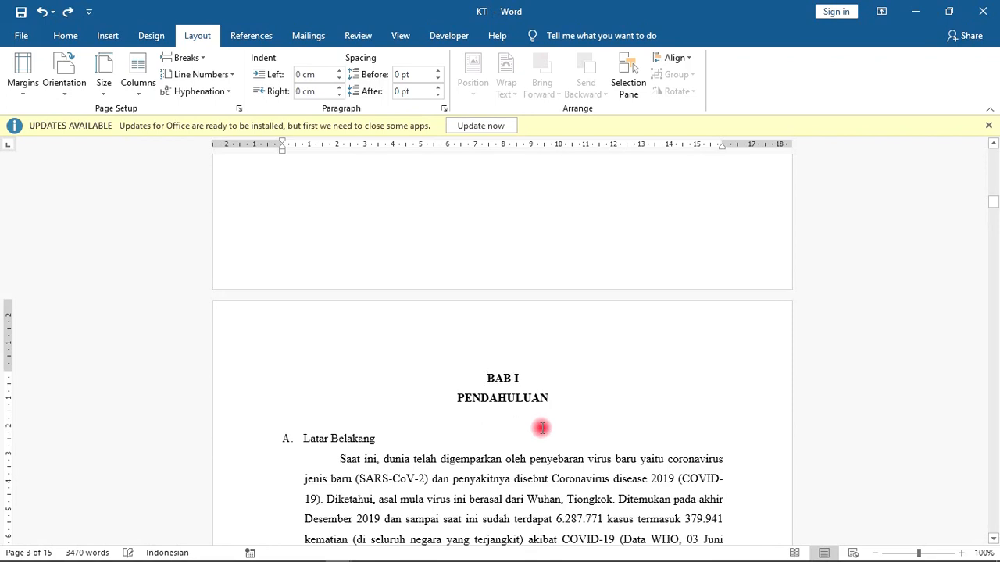
pyautogui.scroll(5, 541, 428)
pyautogui.scroll(10, 544, 347)
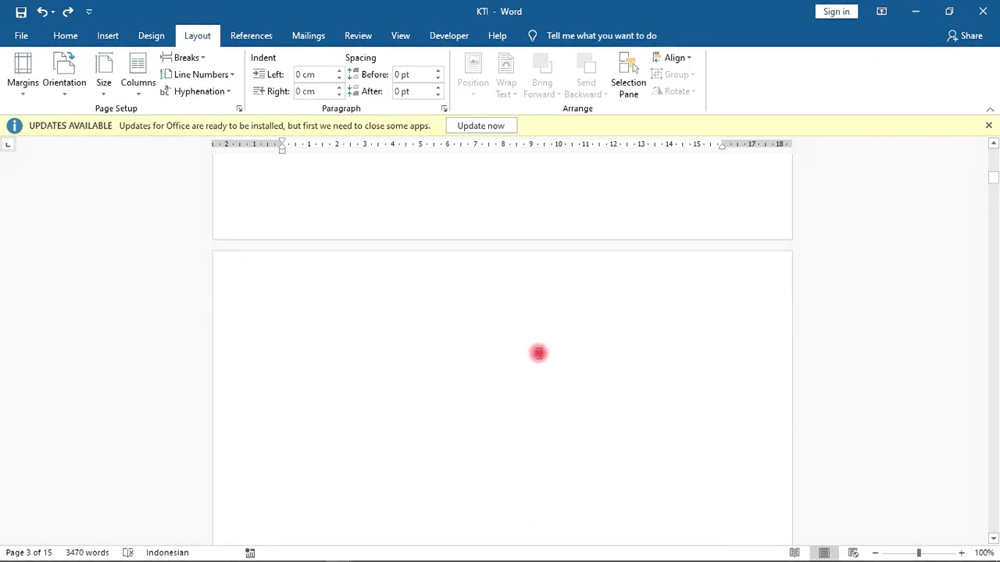
pyautogui.click(480, 330)
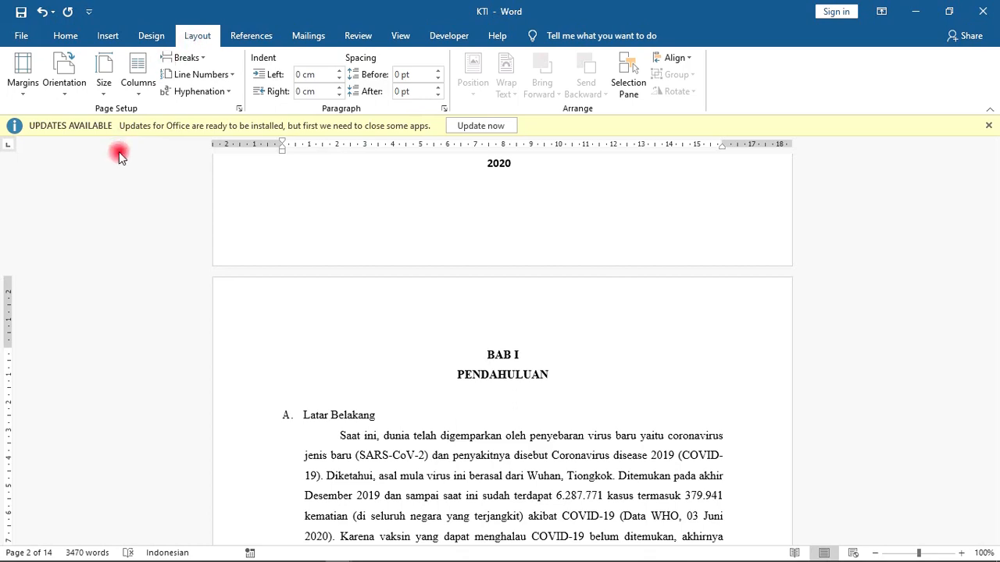
# Step: Lay out the section starting at BAB I in two columns
pyautogui.click(141, 86)
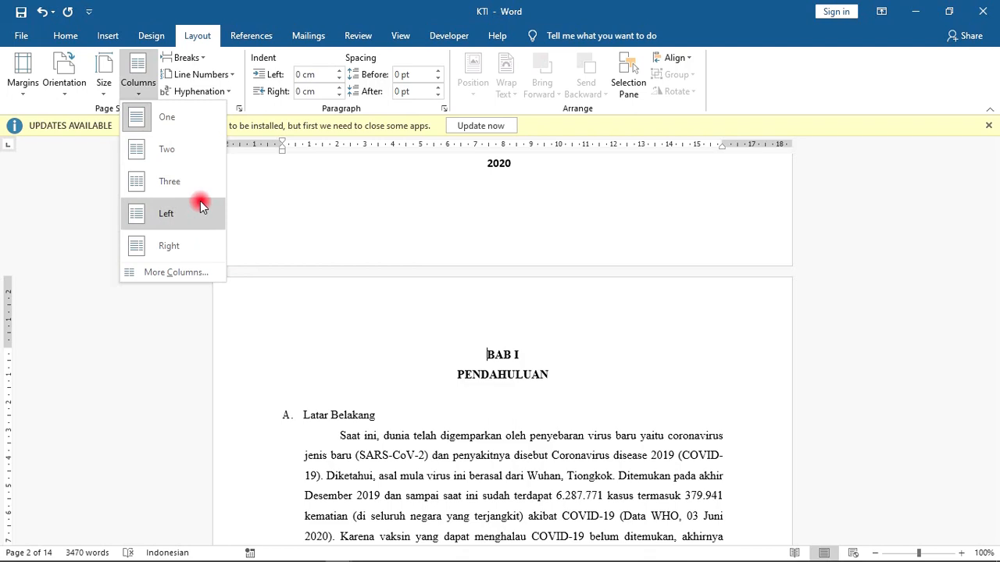
pyautogui.scroll(-3, 526, 350)
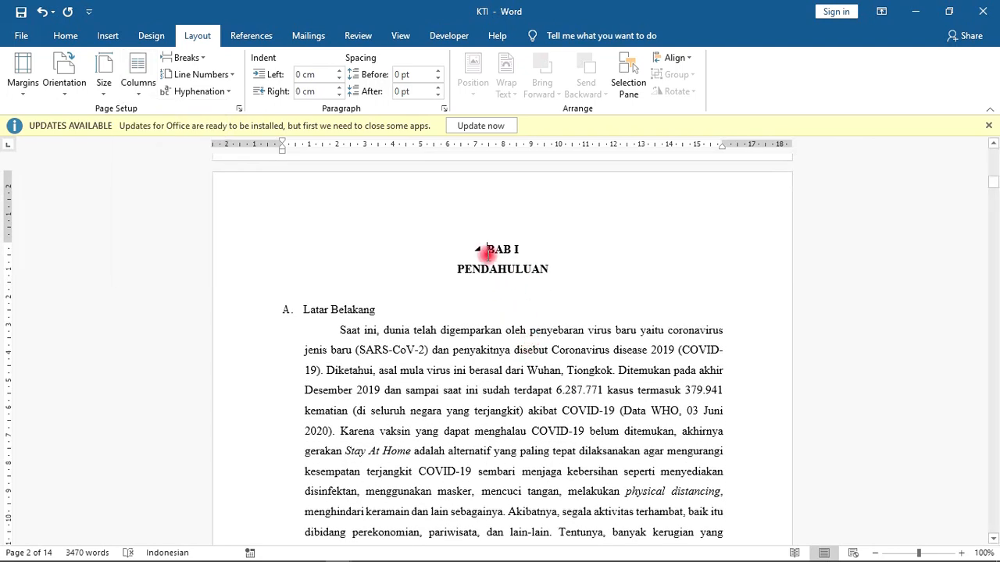
pyautogui.scroll(2, 461, 203)
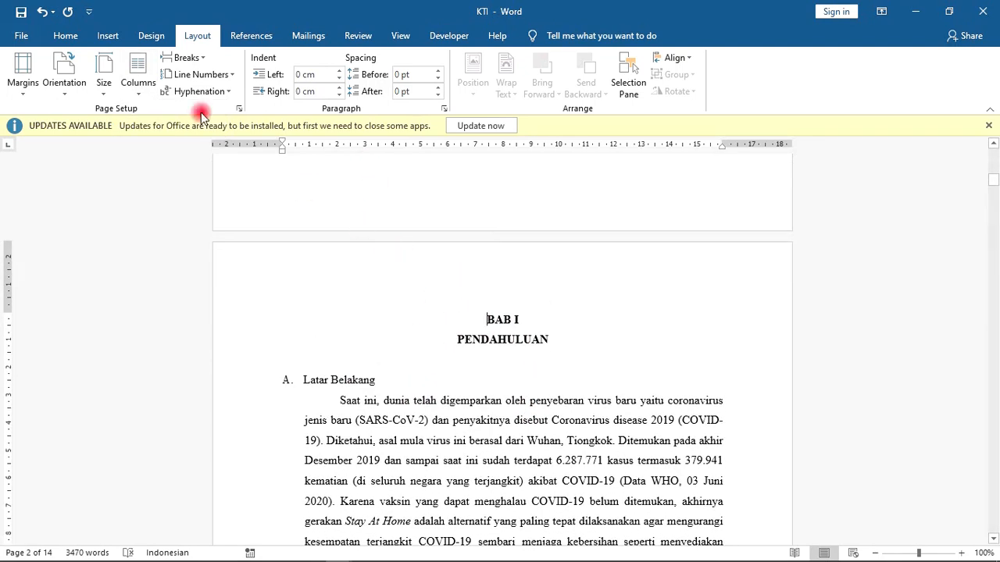
pyautogui.click(138, 78)
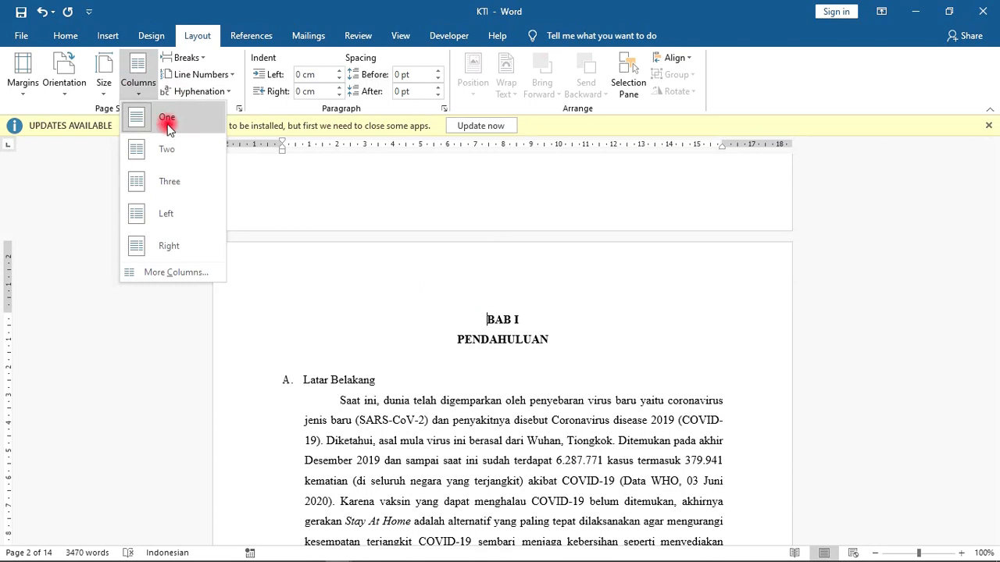
pyautogui.click(166, 150)
pyautogui.scroll(-5, 363, 313)
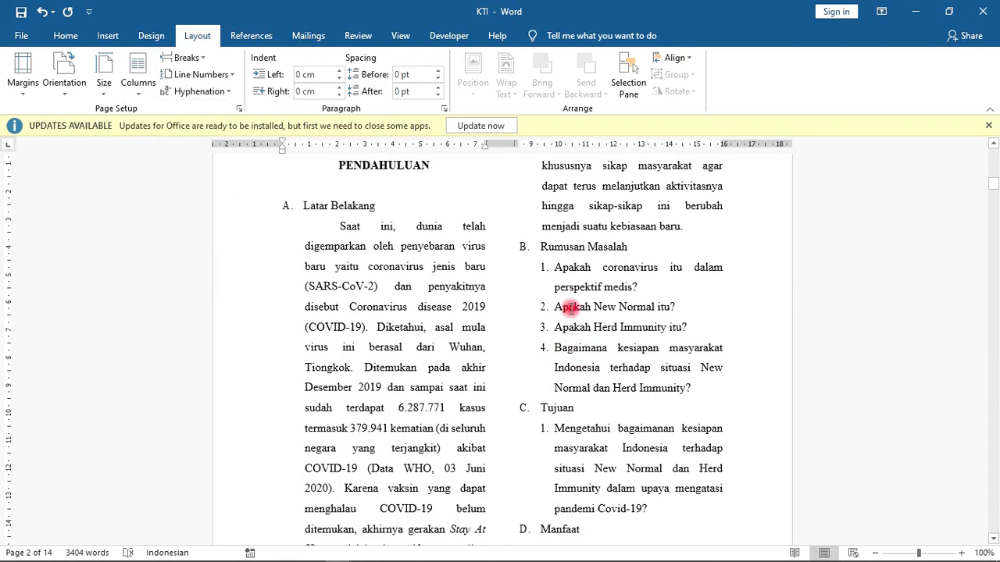
pyautogui.scroll(3, 602, 245)
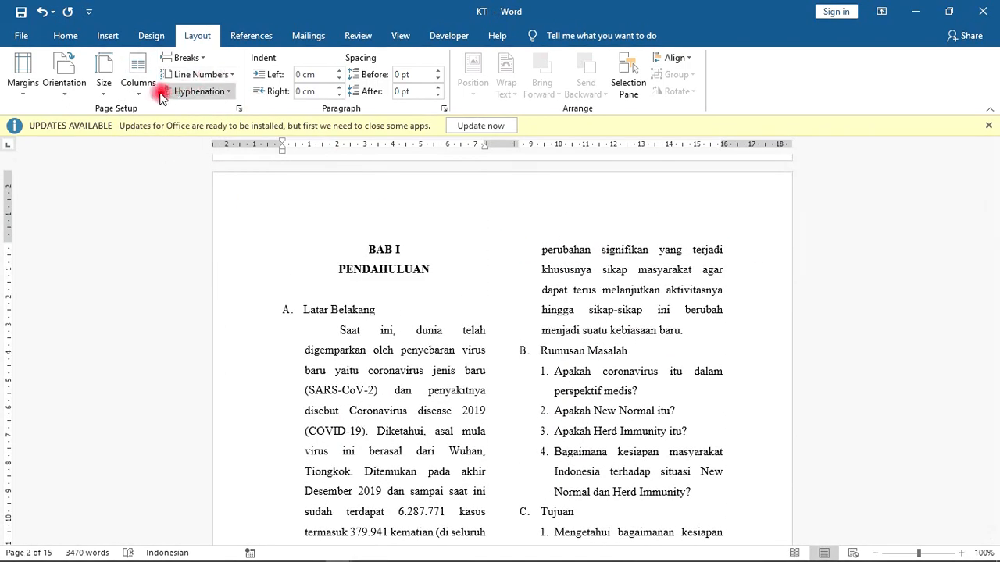
# Step: Try a three-column layout for the BAB I section, and undo it
pyautogui.click(140, 81)
pyautogui.click(166, 183)
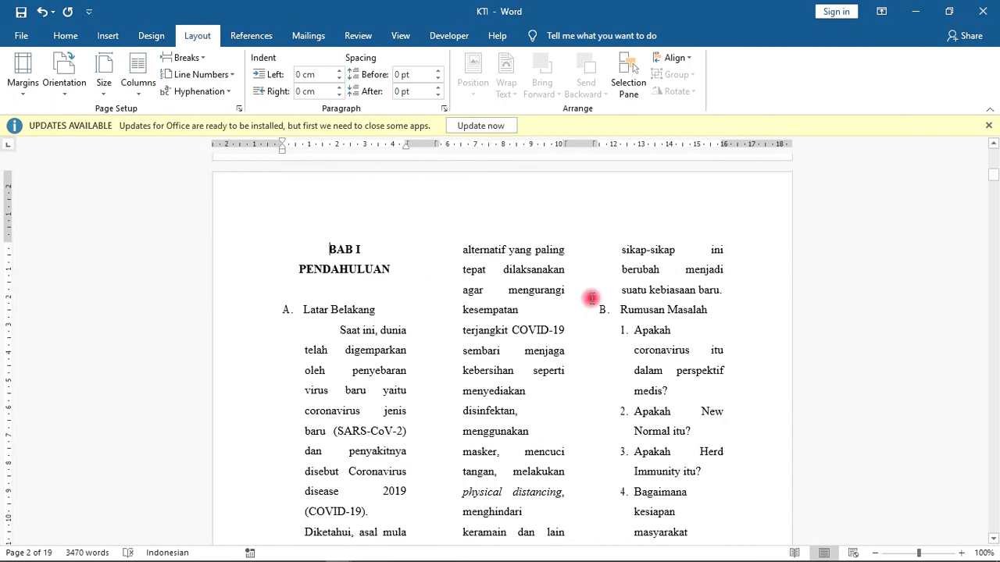
pyautogui.scroll(-5, 591, 296)
pyautogui.scroll(1, 386, 275)
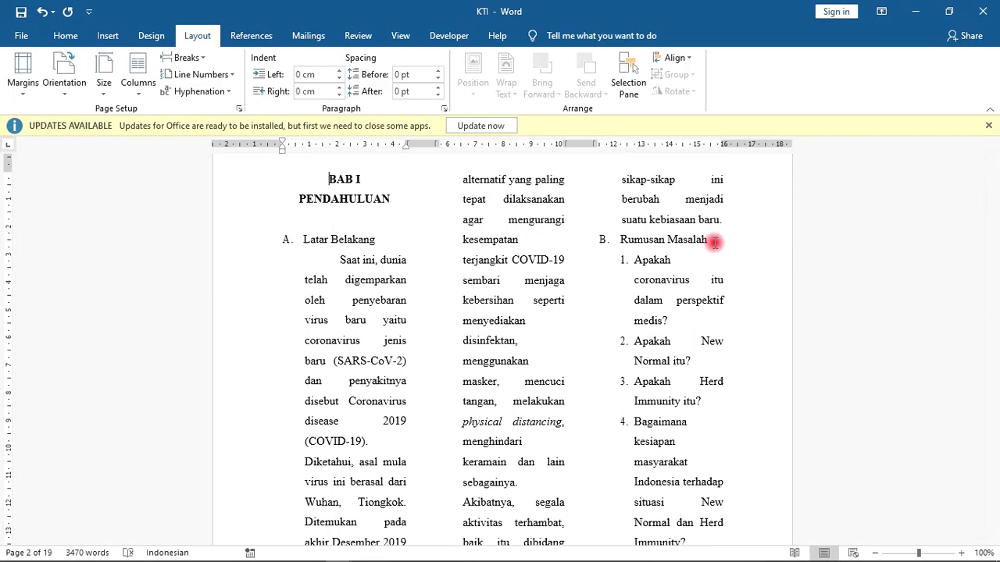
pyautogui.hotkey('ctrl', 'z')
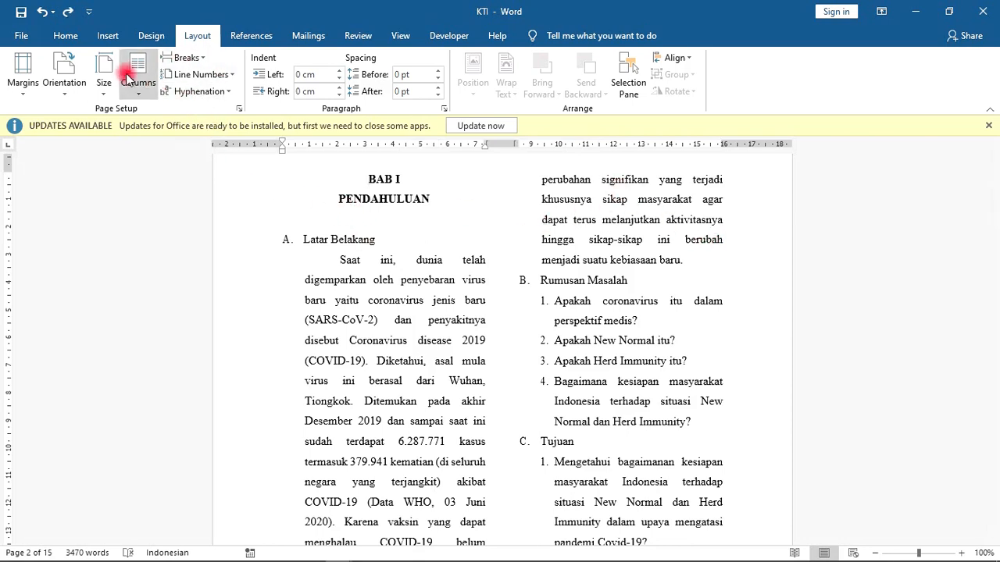
# Step: Try setting the number of columns to 5 for the BAB I section, and undo it
pyautogui.click(134, 97)
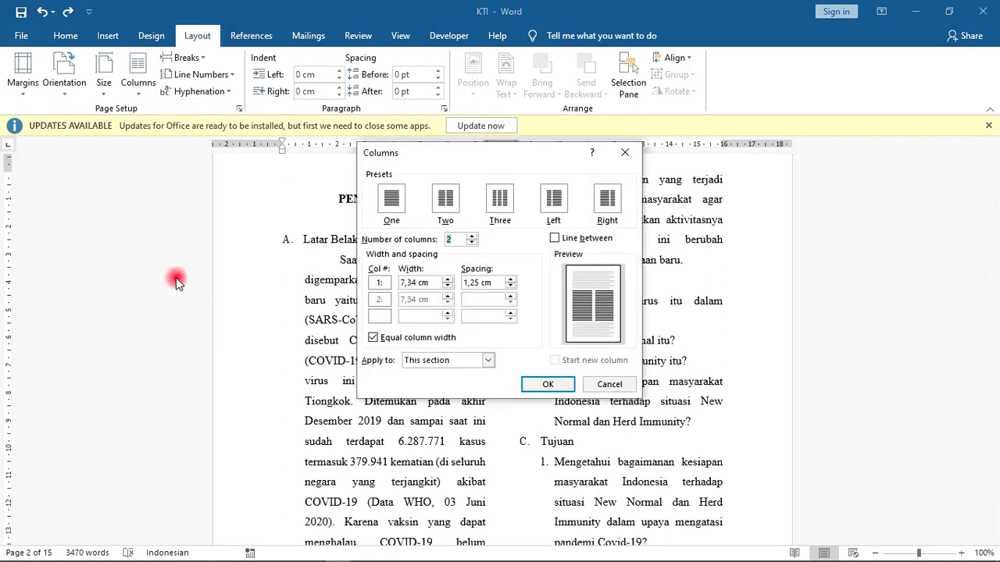
pyautogui.moveTo(438, 158); pyautogui.dragTo(403, 147)
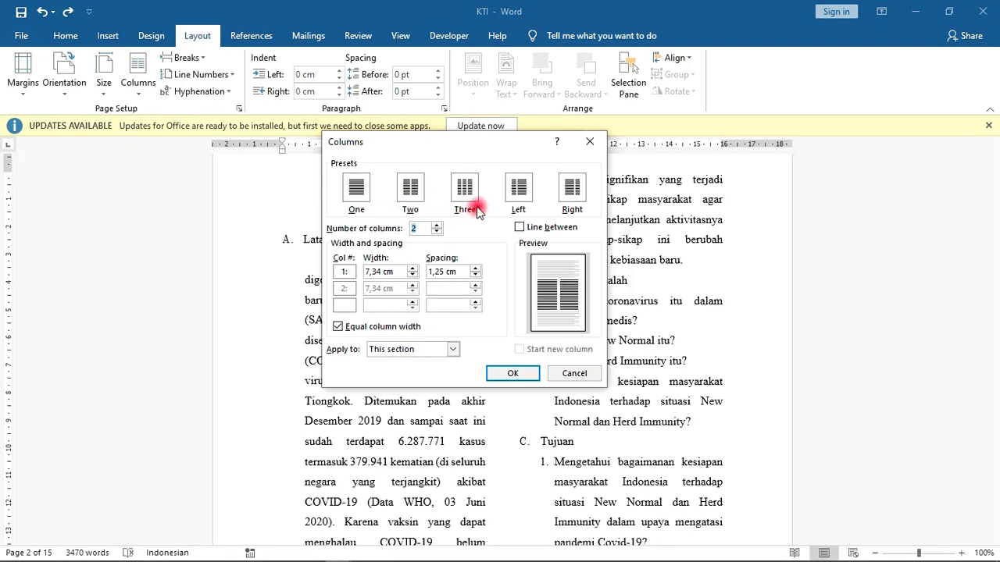
pyautogui.click(435, 226)
pyautogui.click(435, 225)
pyautogui.click(435, 226)
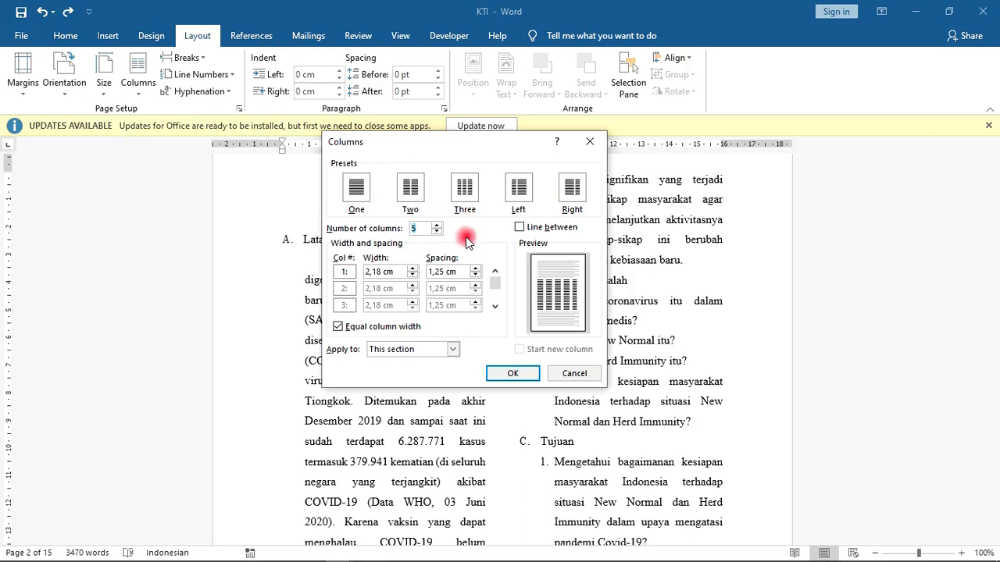
pyautogui.click(513, 373)
pyautogui.scroll(-3, 692, 280)
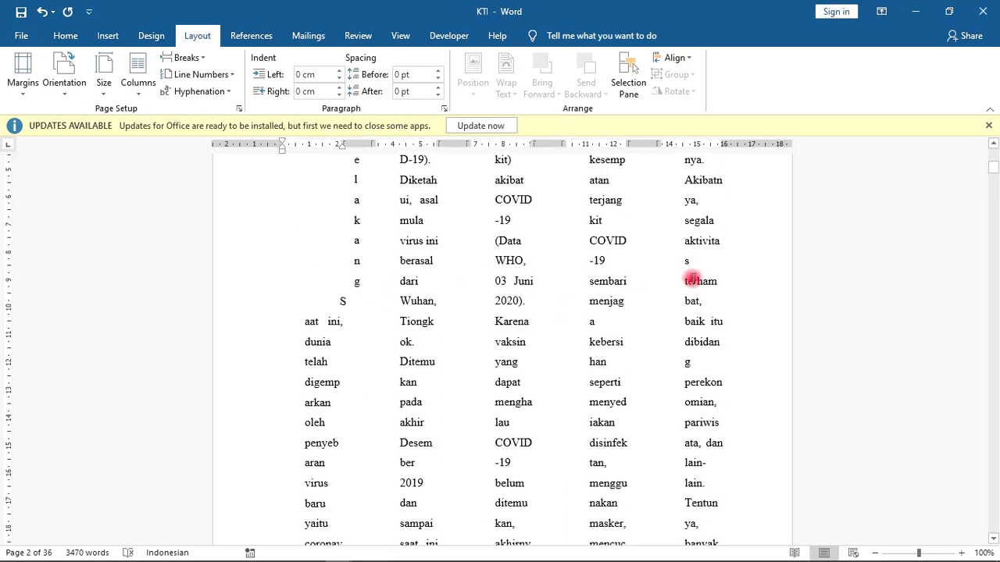
pyautogui.scroll(1, 406, 295)
pyautogui.hotkey('ctrl', 'z')
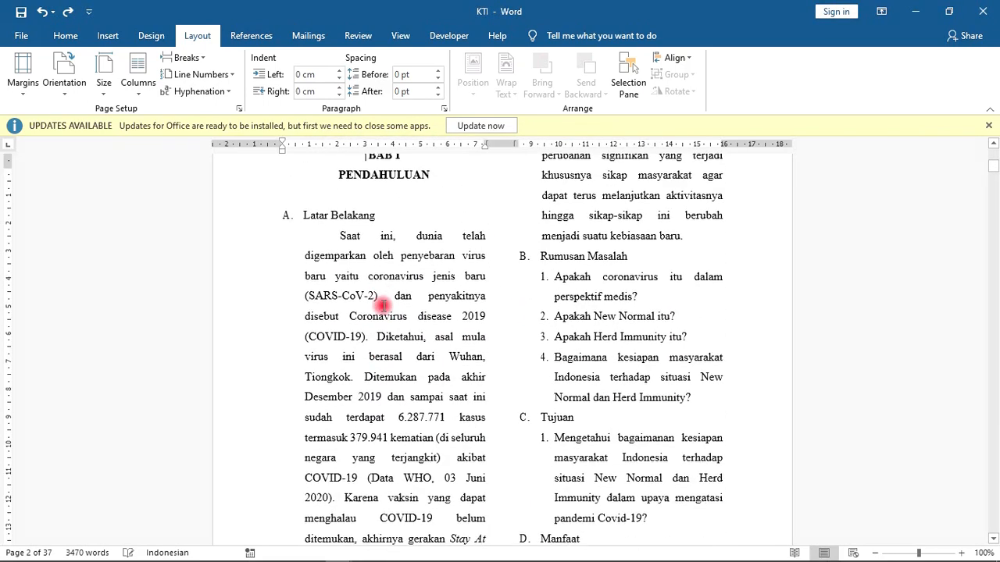
# Step: Try equal column widths of 7,8 cm with 0,32 cm spacing for the two-column BAB I section
pyautogui.click(145, 90)
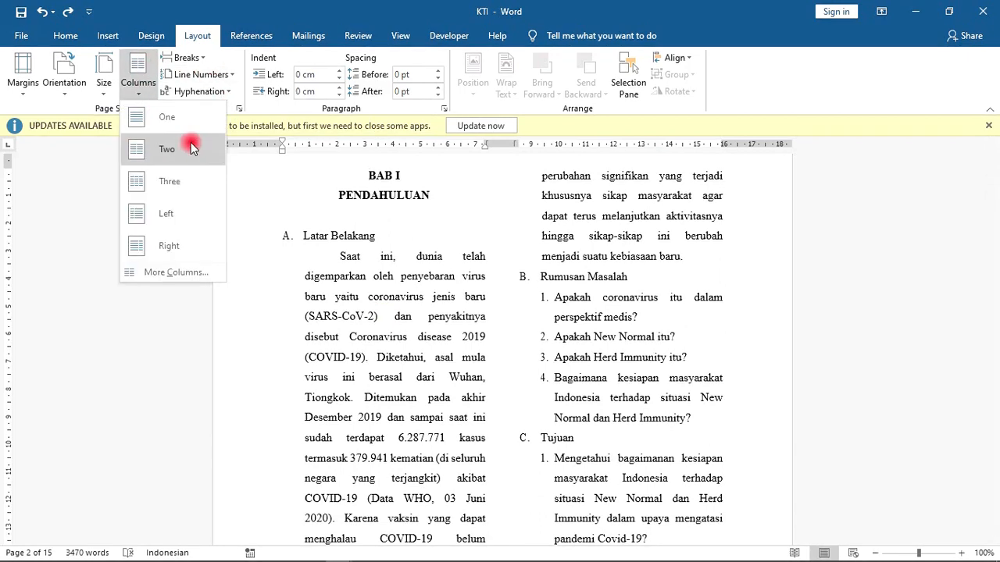
pyautogui.click(172, 273)
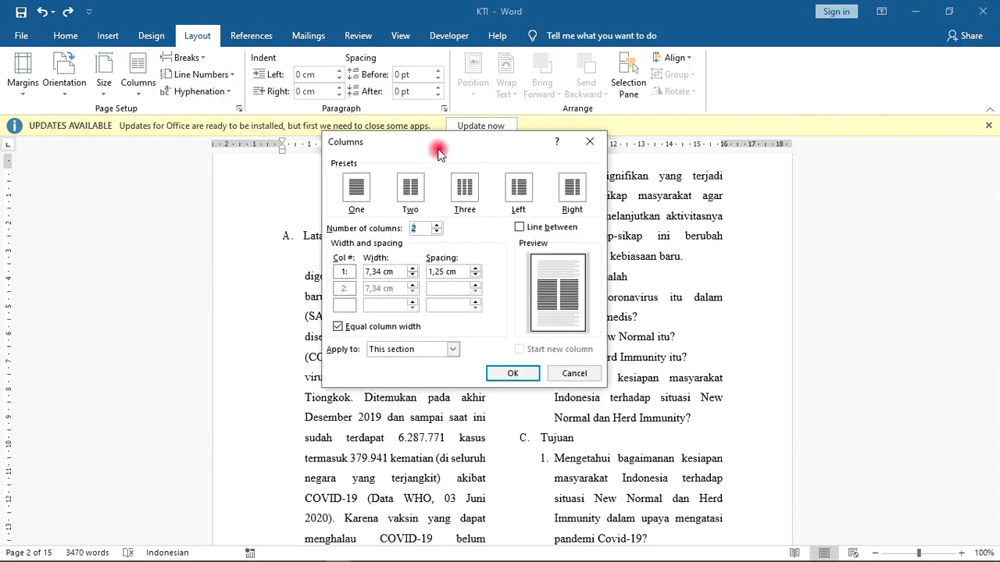
pyautogui.moveTo(438, 142); pyautogui.dragTo(694, 93)
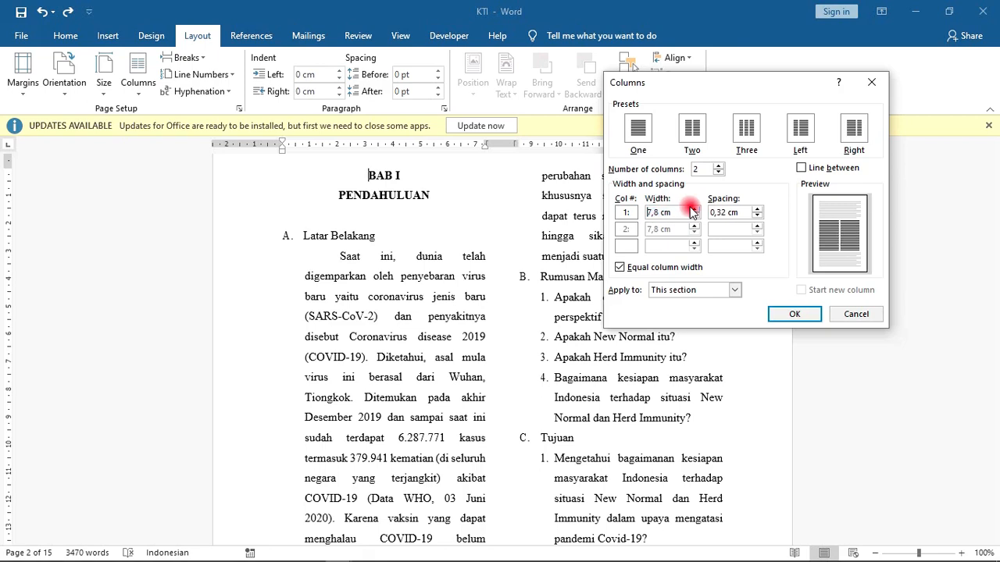
pyautogui.click(794, 313)
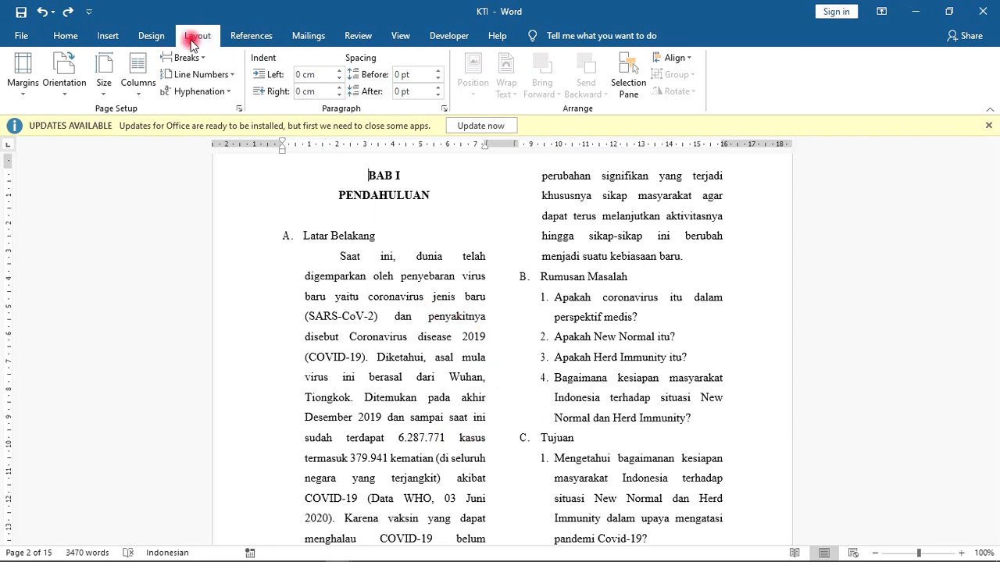
# Step: Add a dividing line between the two columns of the BAB I section
pyautogui.click(143, 92)
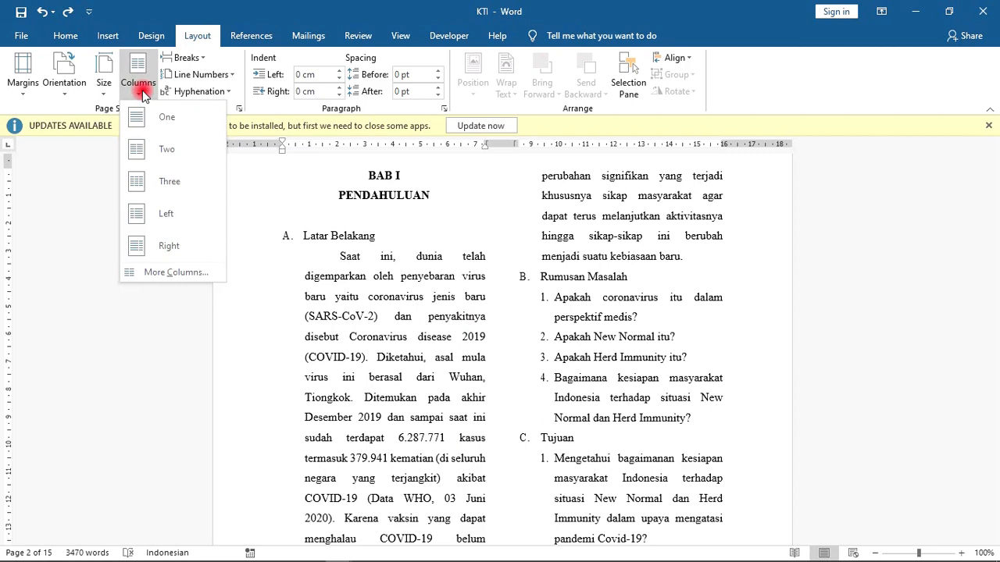
pyautogui.click(176, 274)
pyautogui.moveTo(680, 80); pyautogui.dragTo(470, 93)
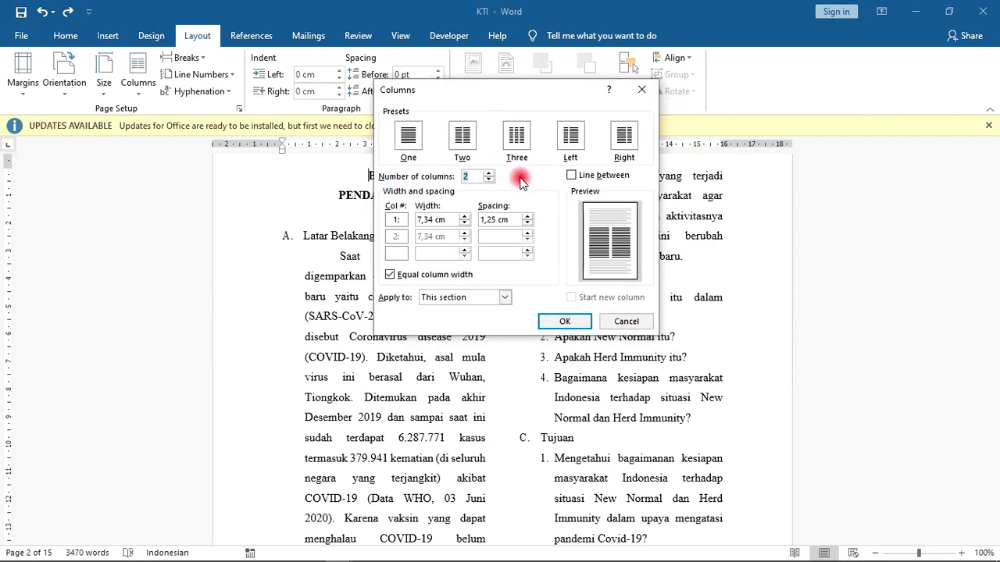
pyautogui.click(571, 176)
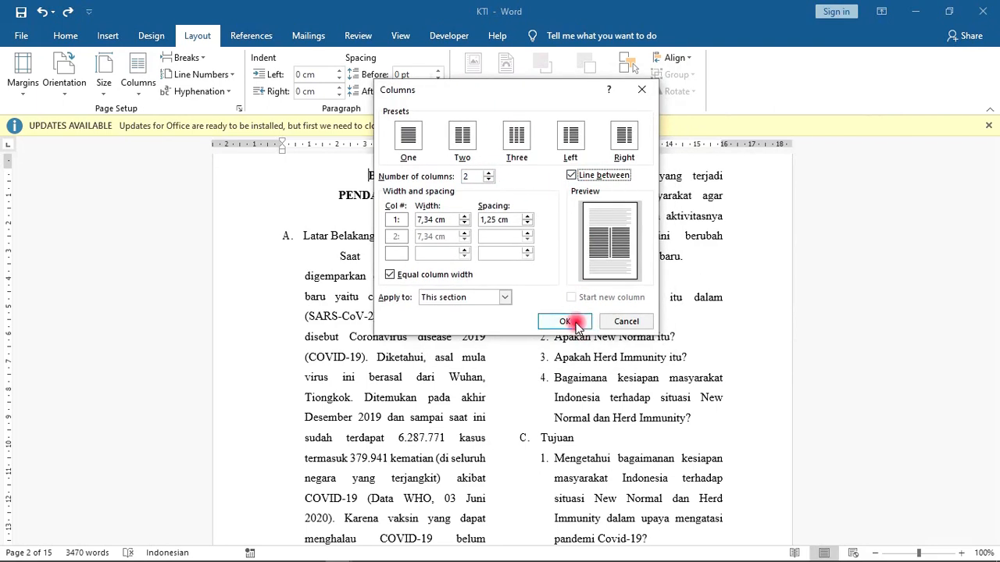
pyautogui.click(560, 321)
pyautogui.scroll(-3, 503, 195)
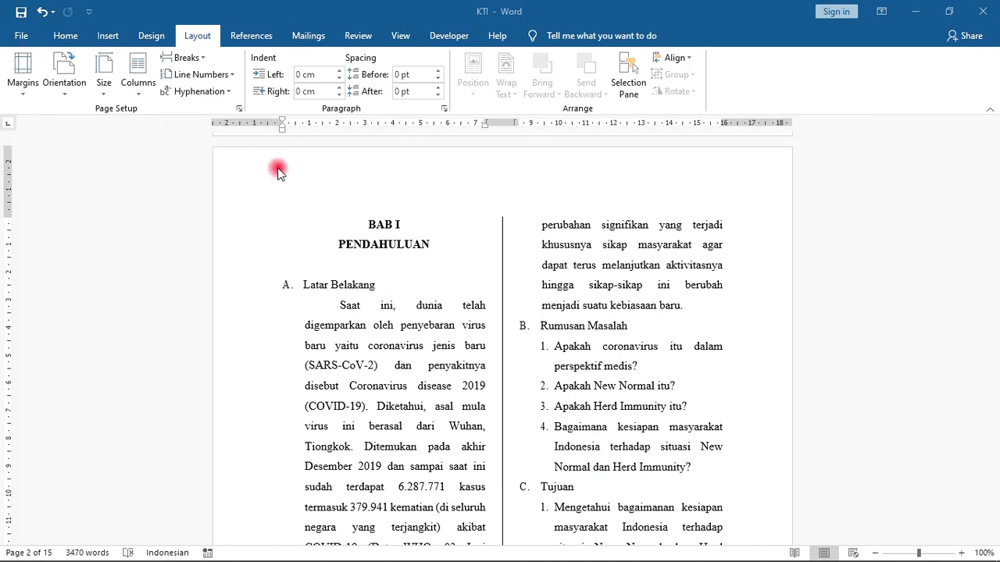
# Step: Try the Dark Gray Office theme and check how the BAB I page looks with it
pyautogui.click(24, 36)
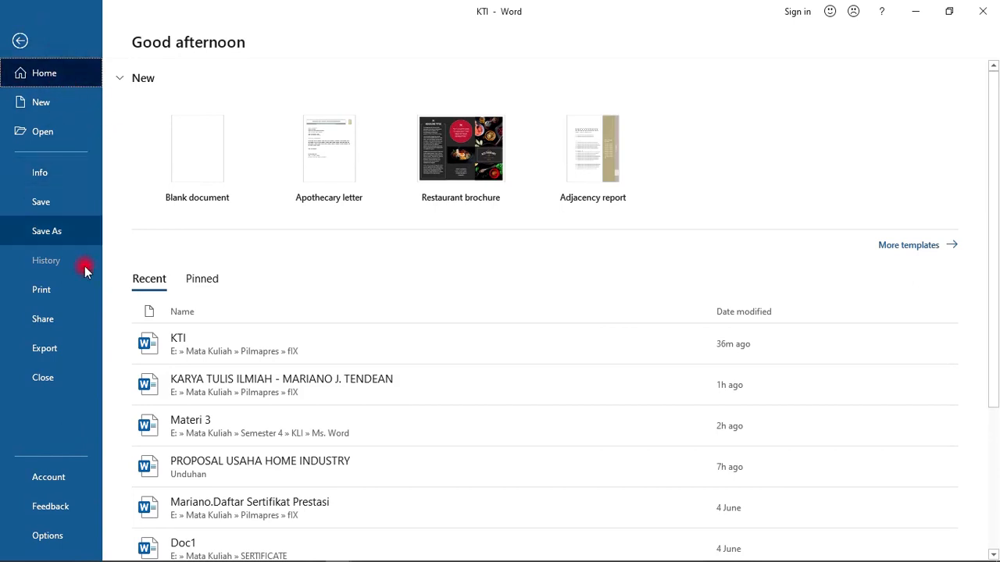
pyautogui.click(47, 478)
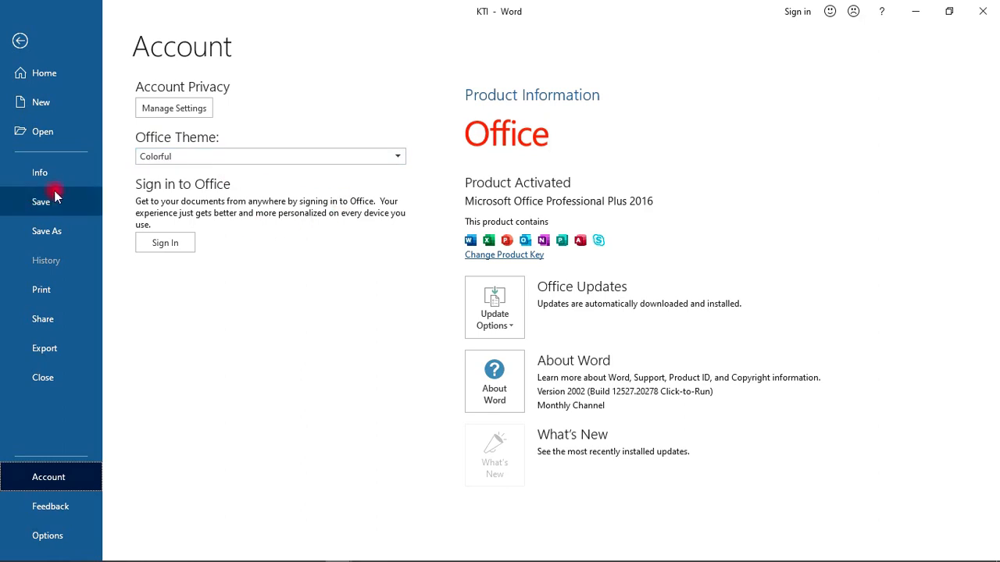
pyautogui.click(398, 159)
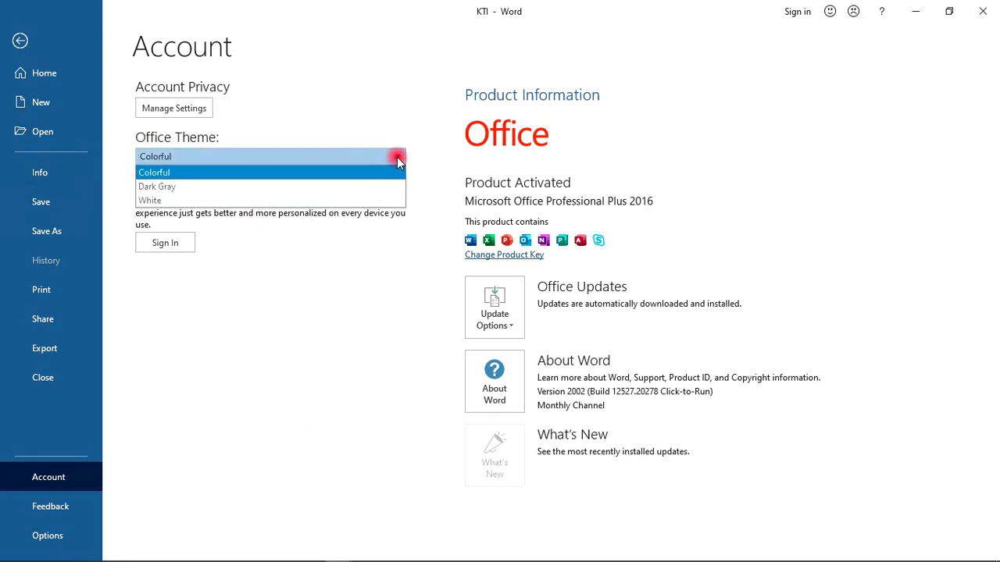
pyautogui.click(158, 172)
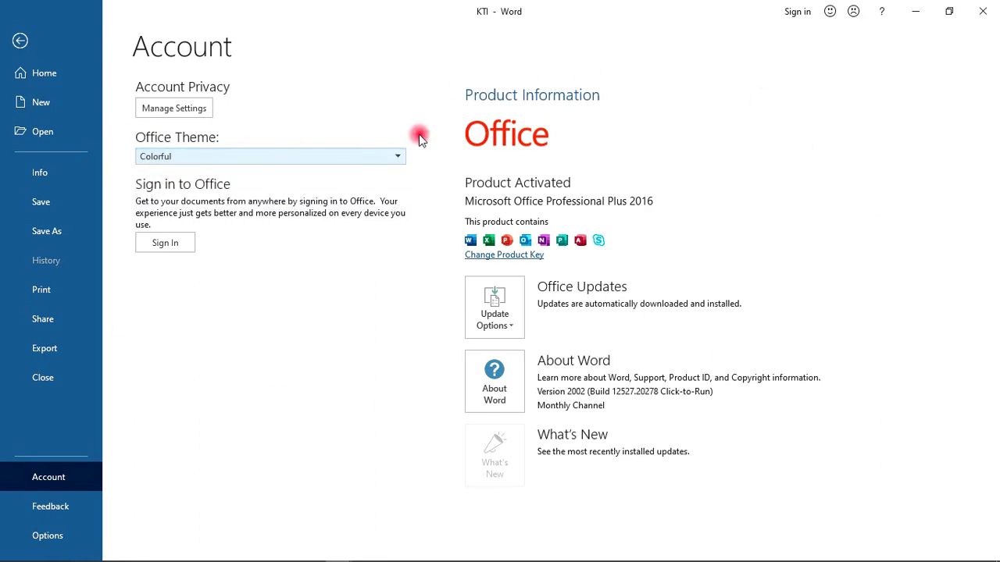
pyautogui.click(393, 156)
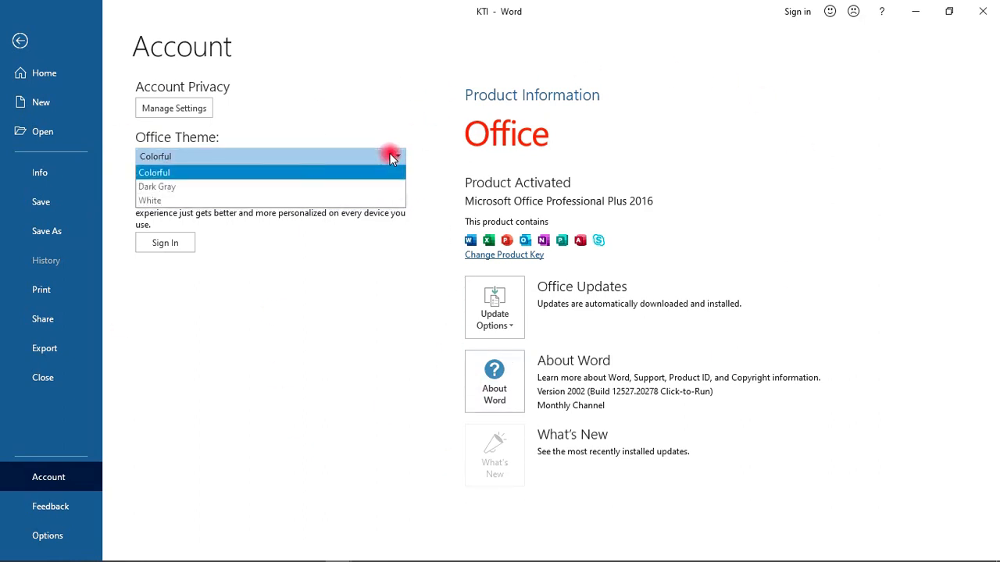
pyautogui.click(232, 188)
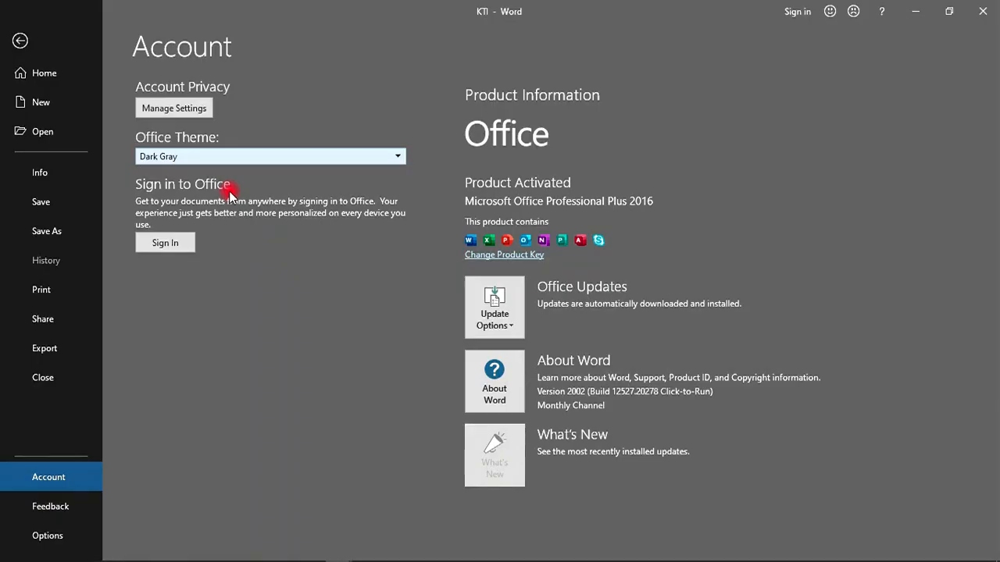
pyautogui.click(20, 41)
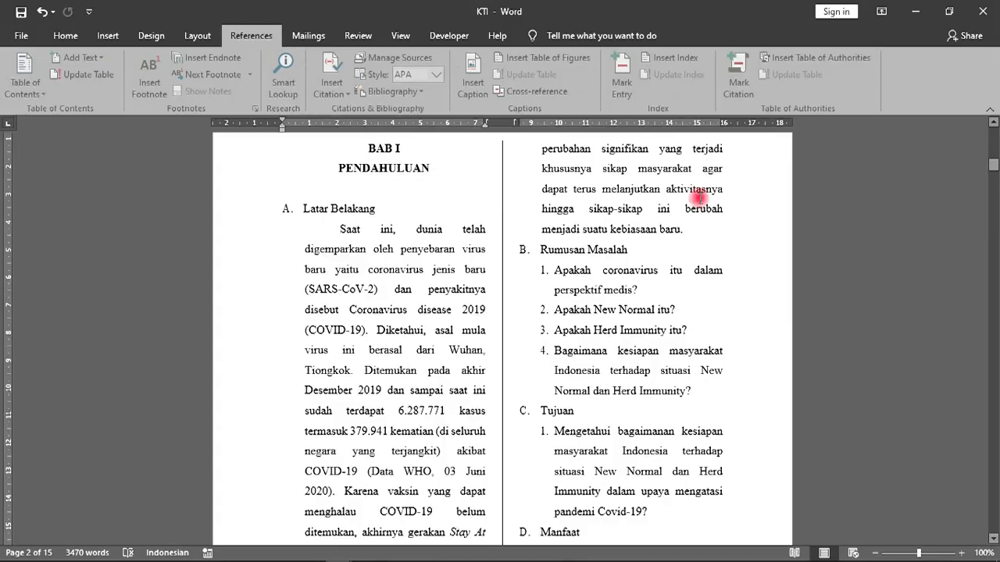
pyautogui.scroll(-4, 932, 263)
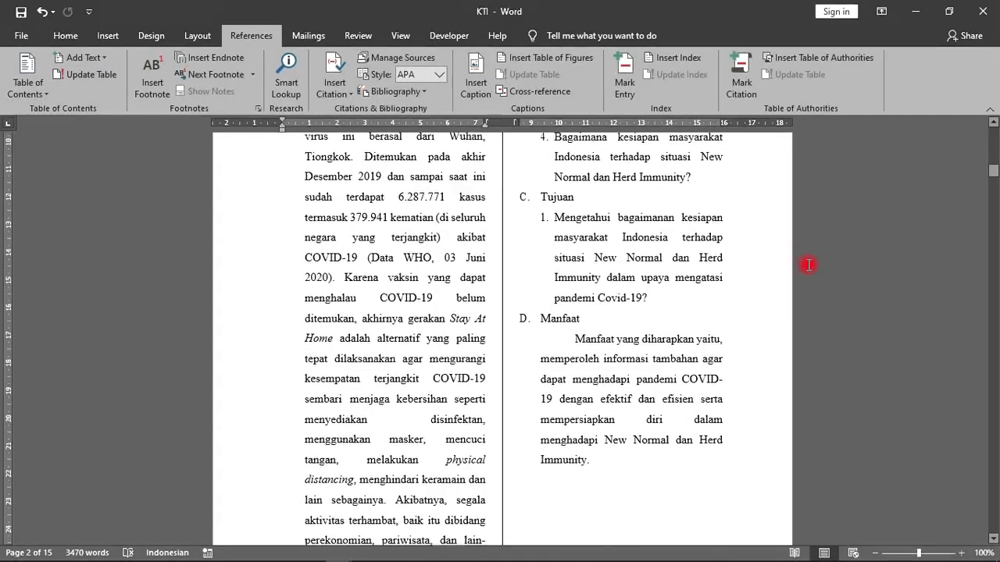
pyautogui.scroll(4, 933, 263)
pyautogui.scroll(3, 804, 268)
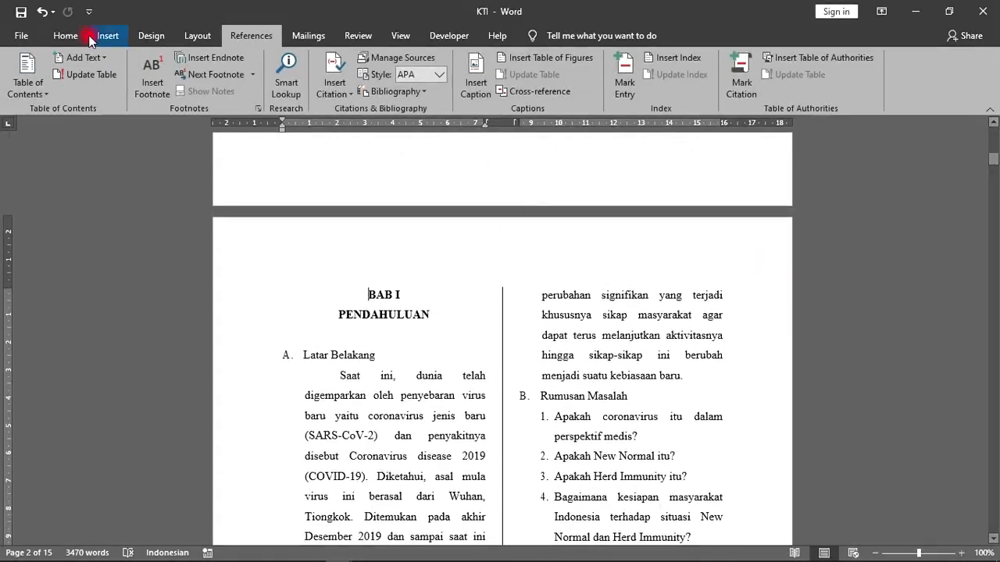
# Step: Try the White Office theme and look over the cover and BAB I pages with it
pyautogui.click(21, 35)
pyautogui.click(99, 475)
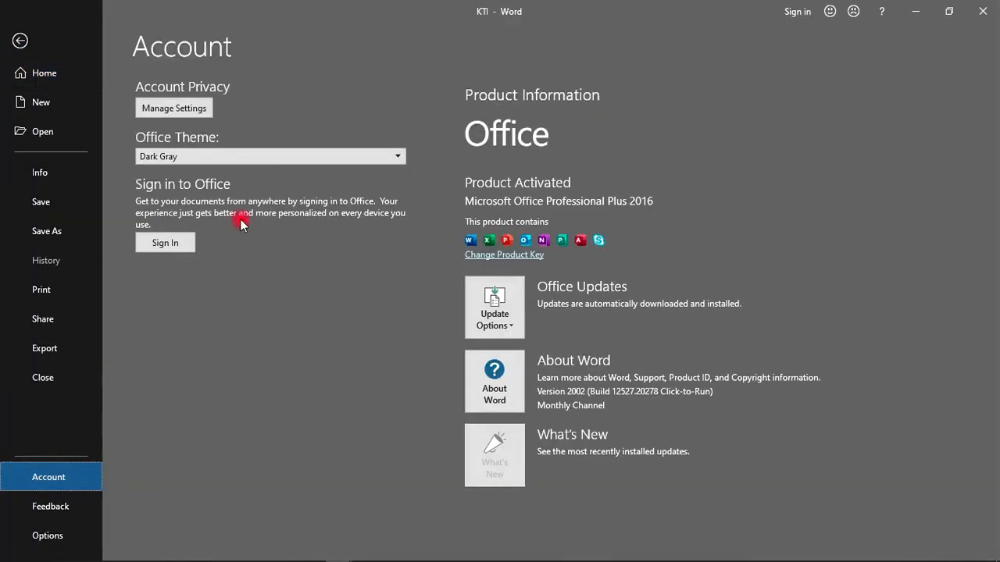
pyautogui.click(390, 156)
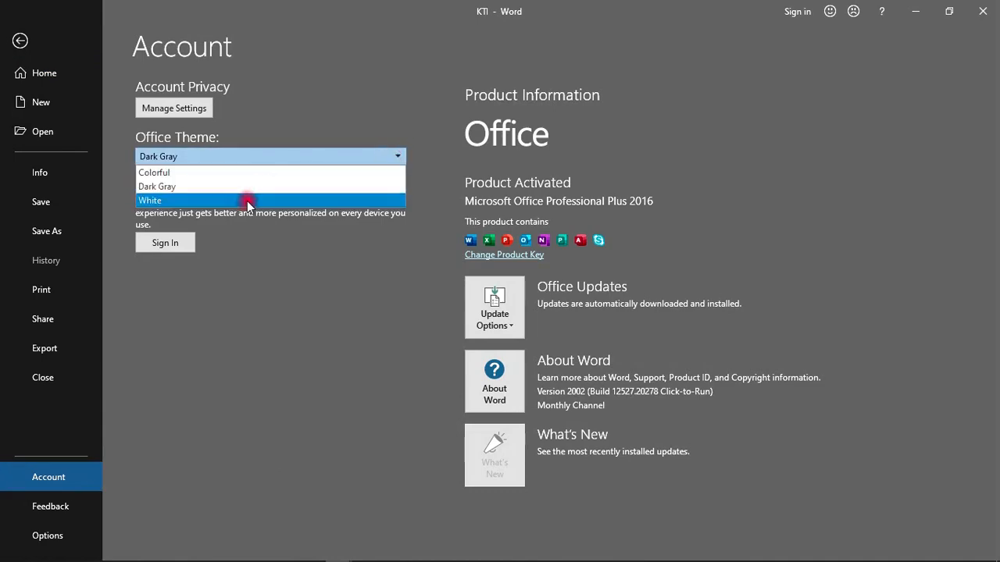
pyautogui.click(250, 199)
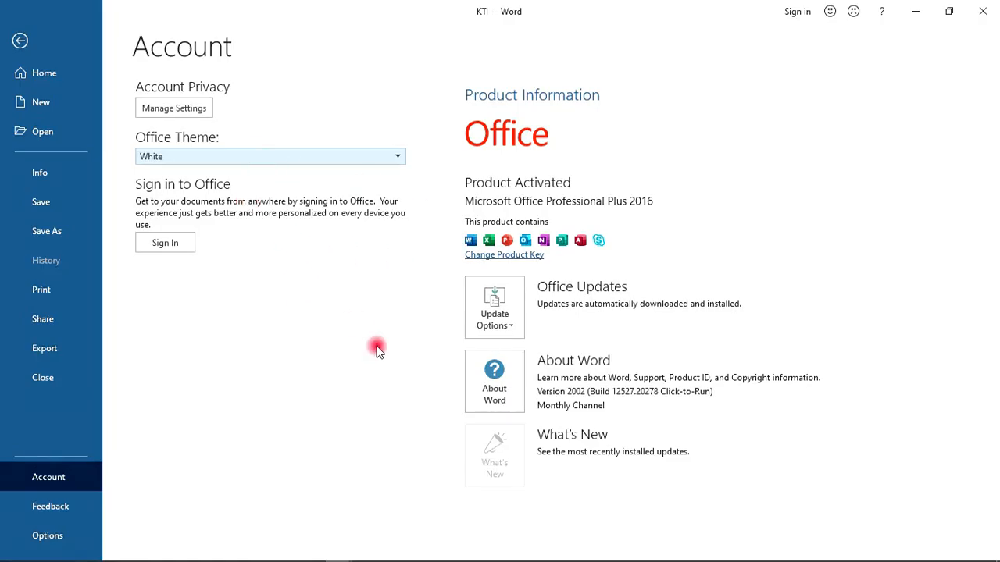
pyautogui.click(28, 39)
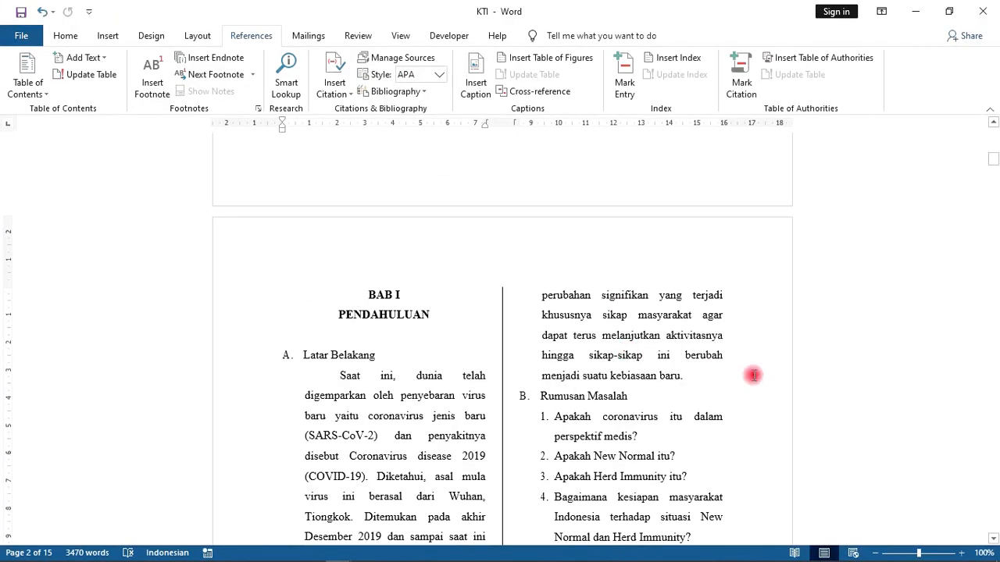
pyautogui.scroll(-5, 753, 378)
pyautogui.scroll(-2, 753, 378)
pyautogui.scroll(7, 753, 378)
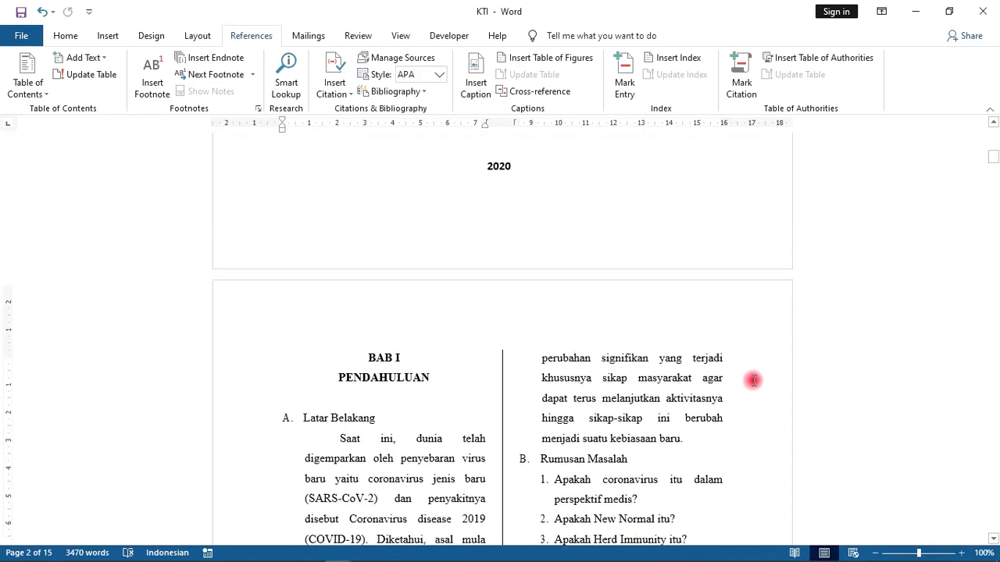
pyautogui.scroll(-3, 753, 381)
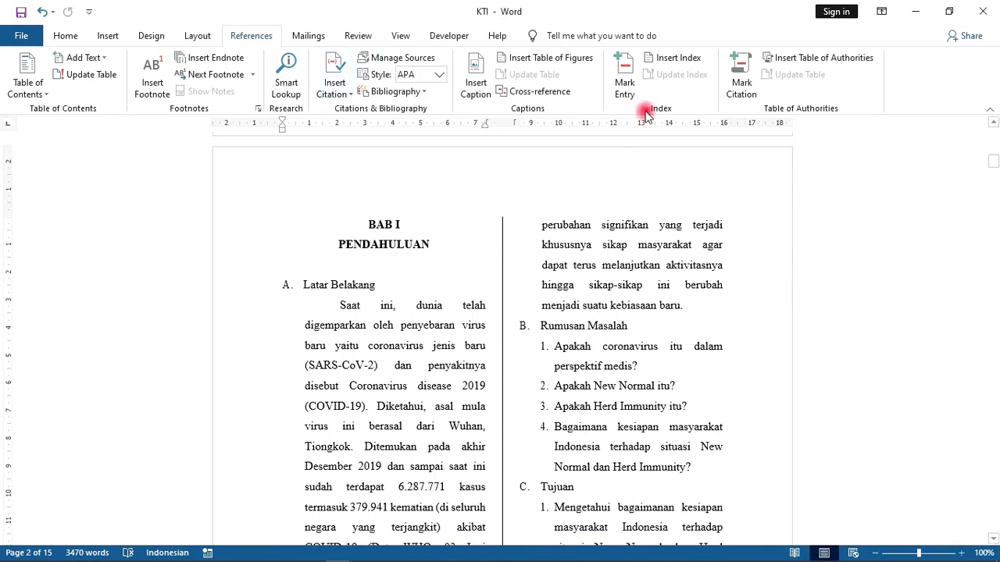
# Step: Set the Office theme to Colorful and return to the document
pyautogui.click(31, 36)
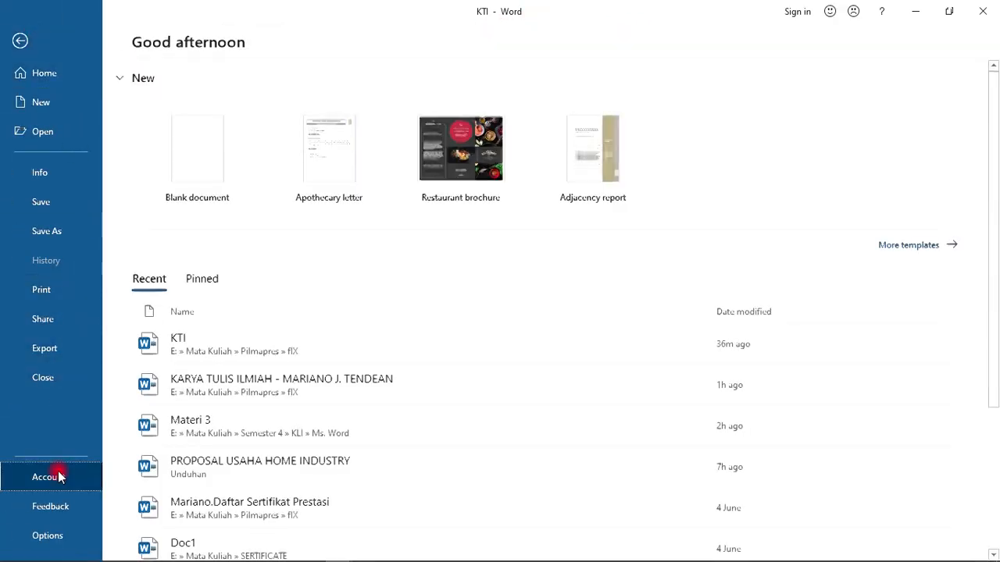
pyautogui.click(60, 477)
pyautogui.click(385, 156)
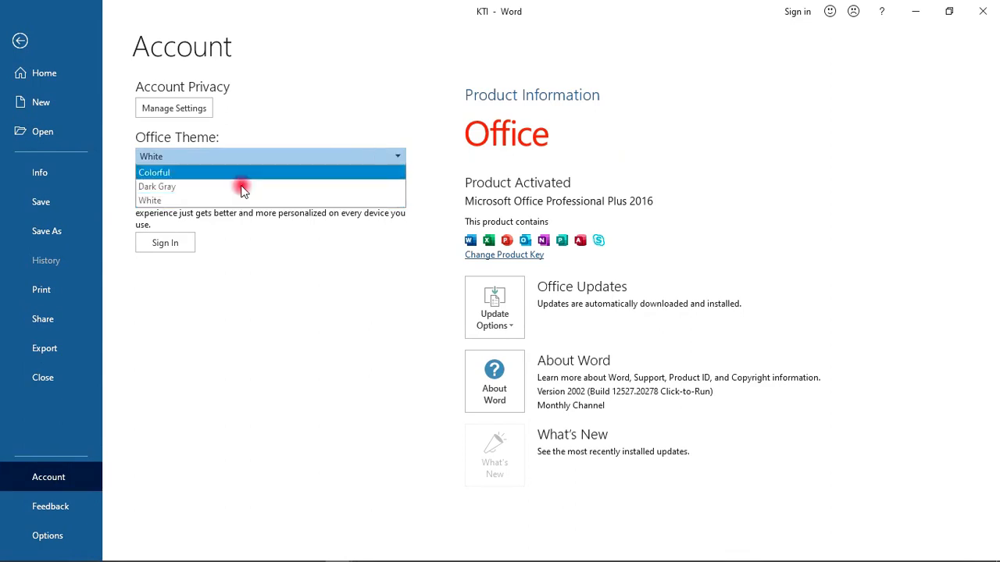
pyautogui.click(180, 172)
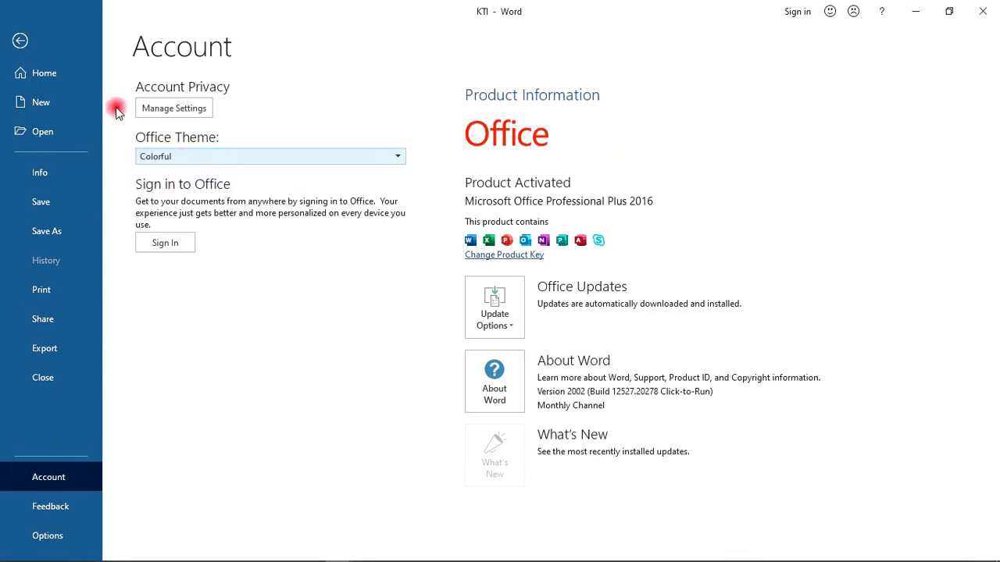
pyautogui.click(20, 42)
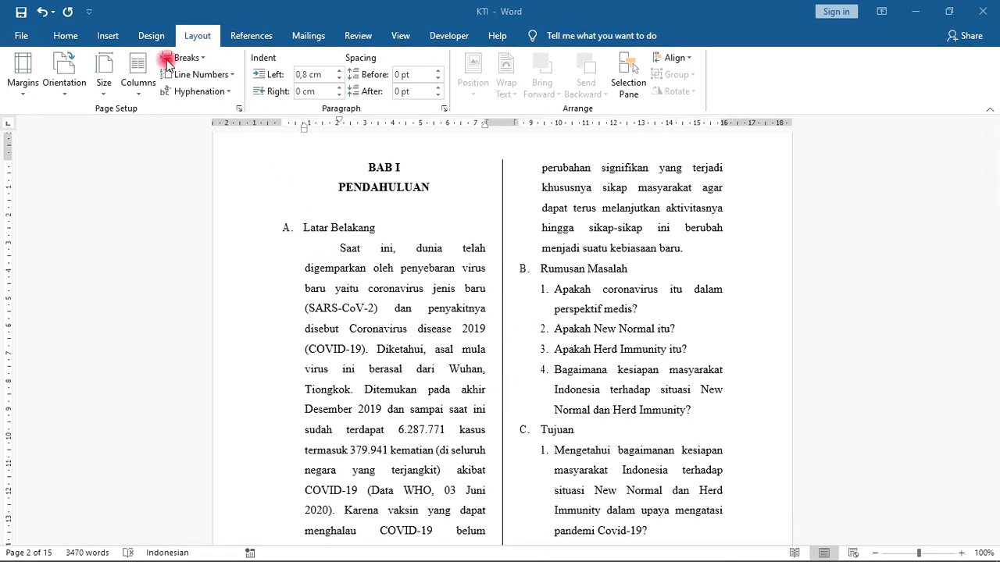
# Step: Apply the Basis theme to the document
pyautogui.click(151, 36)
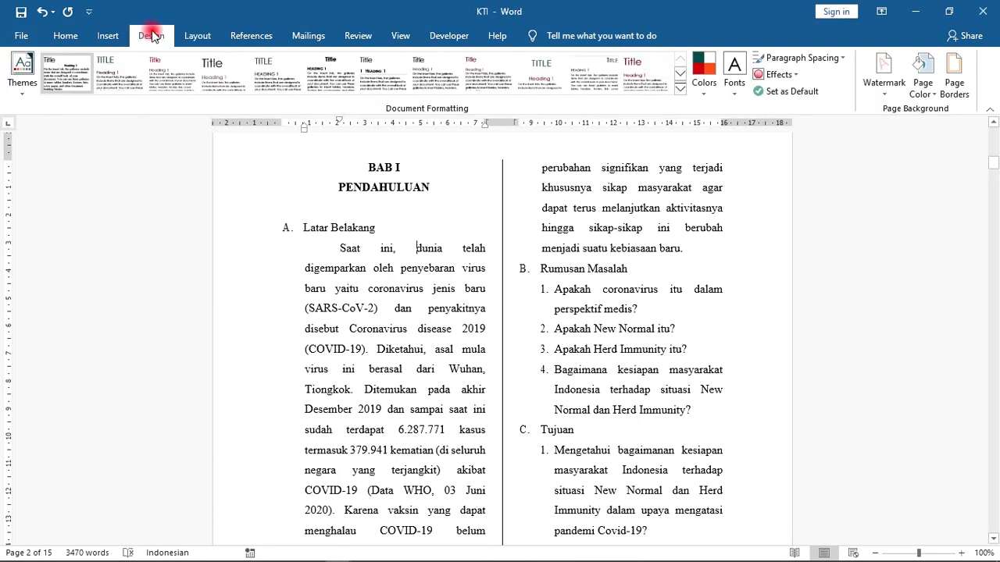
pyautogui.click(22, 82)
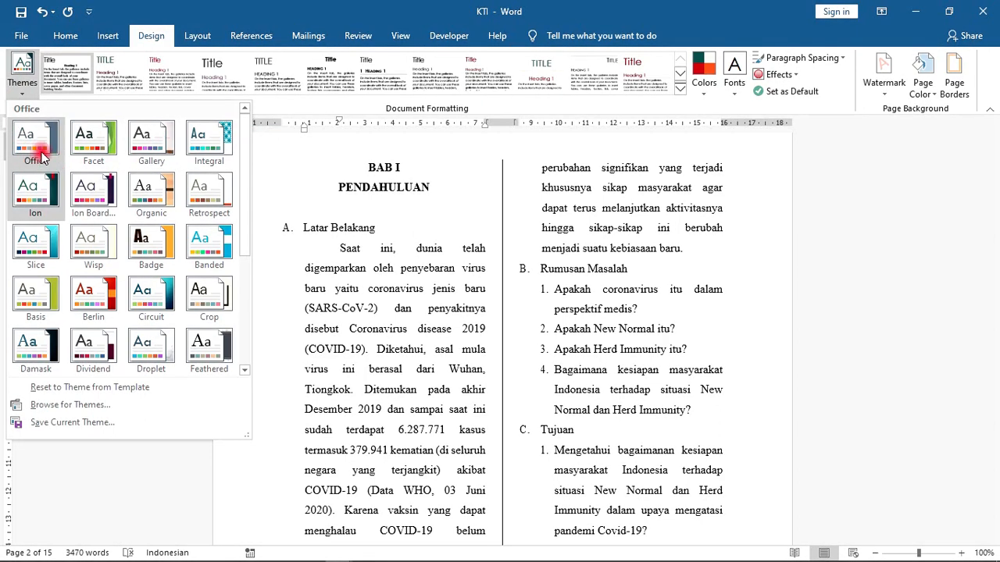
pyautogui.scroll(-2, 241, 150)
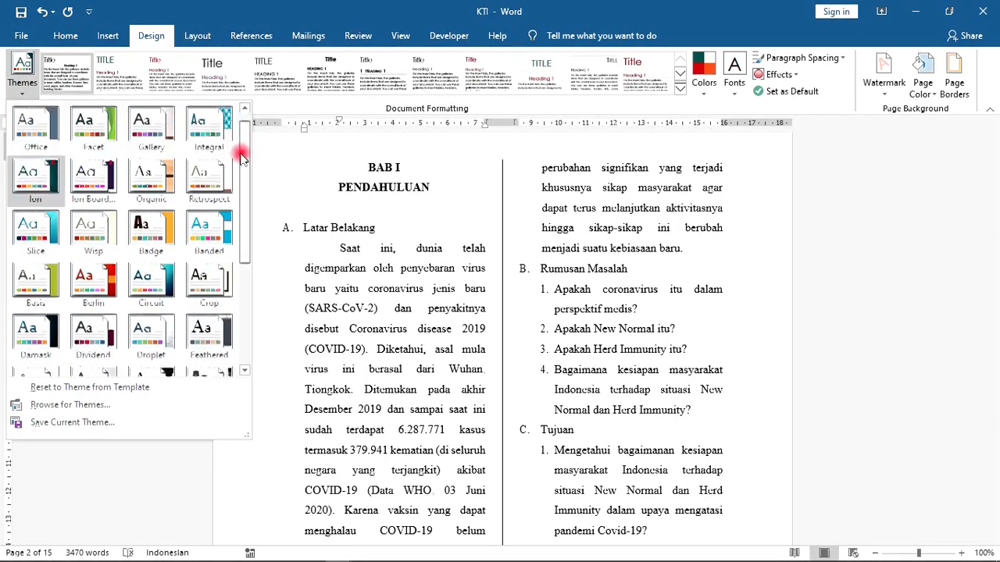
pyautogui.scroll(-1, 234, 180)
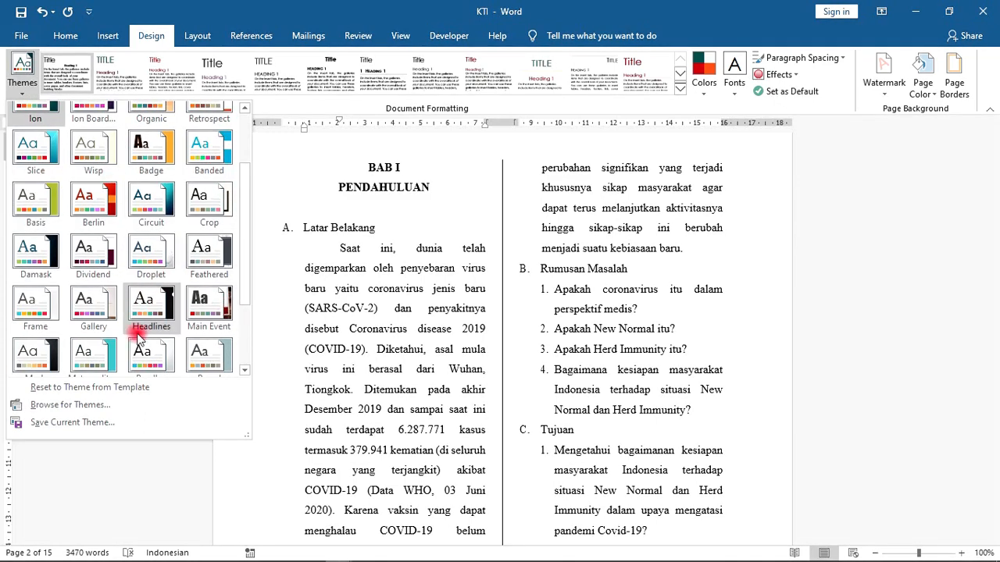
pyautogui.click(31, 200)
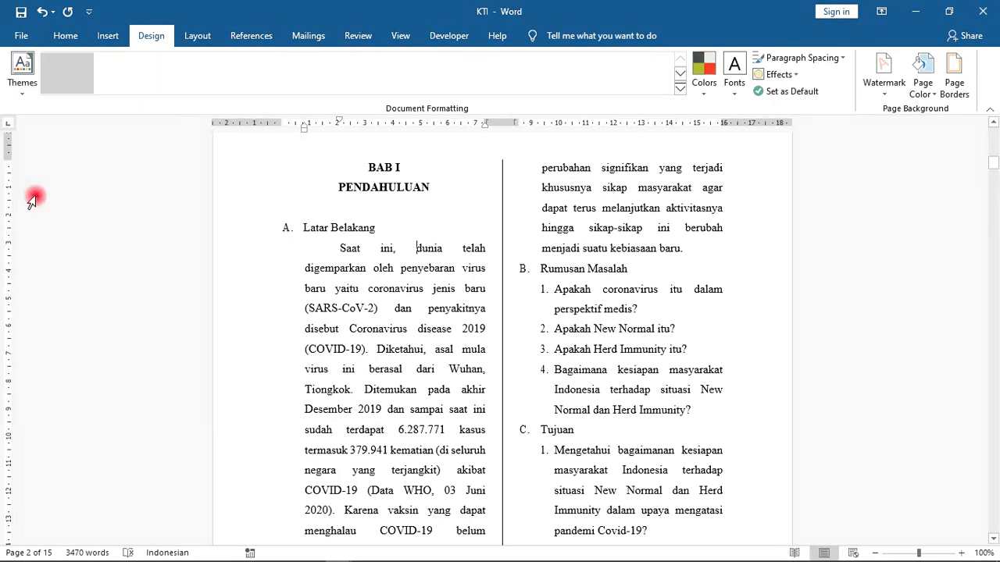
# Step: Look through the theme color sets and the settings for custom theme colors, and cancel without saving
pyautogui.click(704, 81)
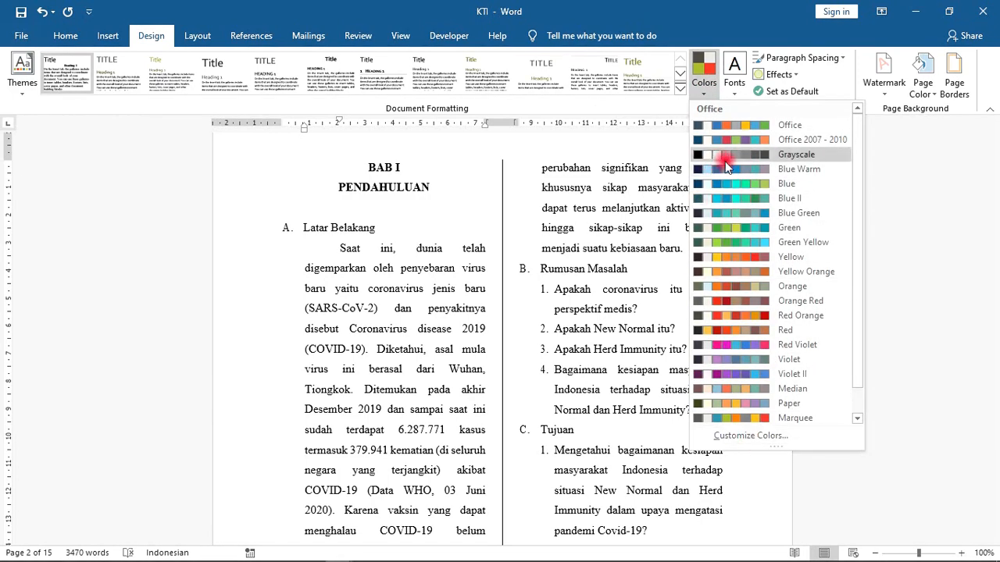
pyautogui.click(734, 82)
pyautogui.click(714, 75)
pyautogui.click(757, 442)
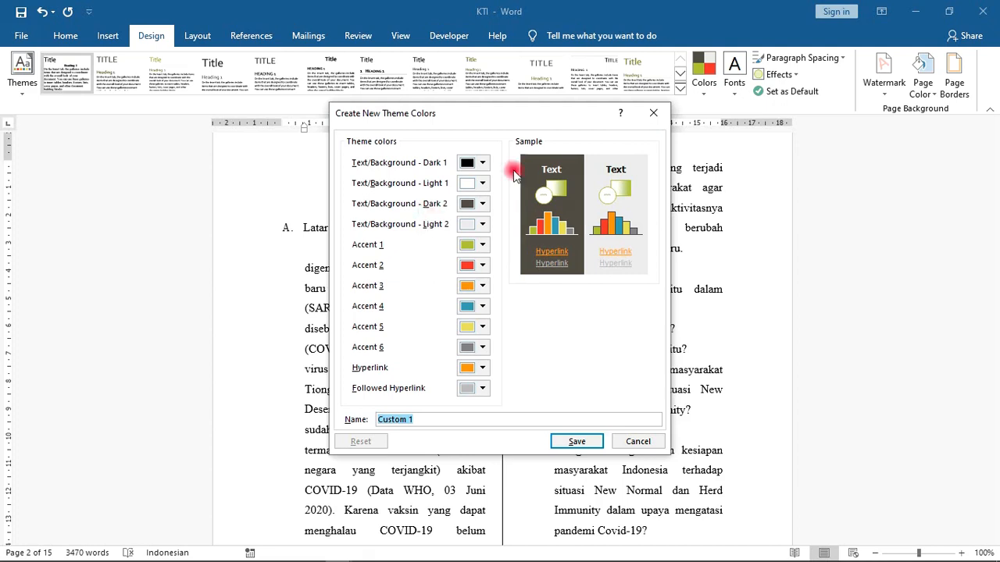
pyautogui.click(639, 442)
# Step: Look through the theme font sets and the settings for custom theme fonts
pyautogui.click(732, 92)
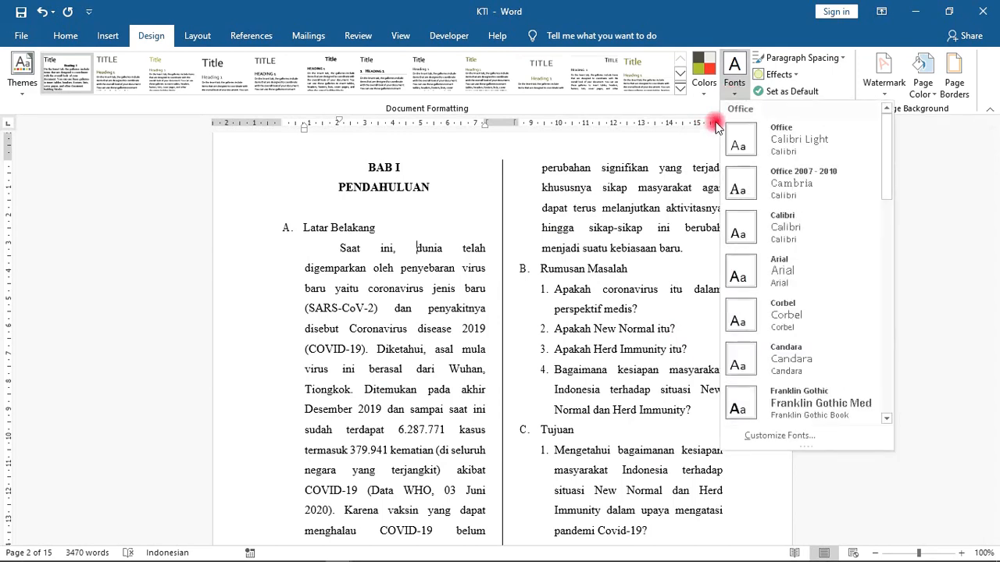
pyautogui.click(894, 179)
pyautogui.moveTo(894, 179); pyautogui.dragTo(905, 305)
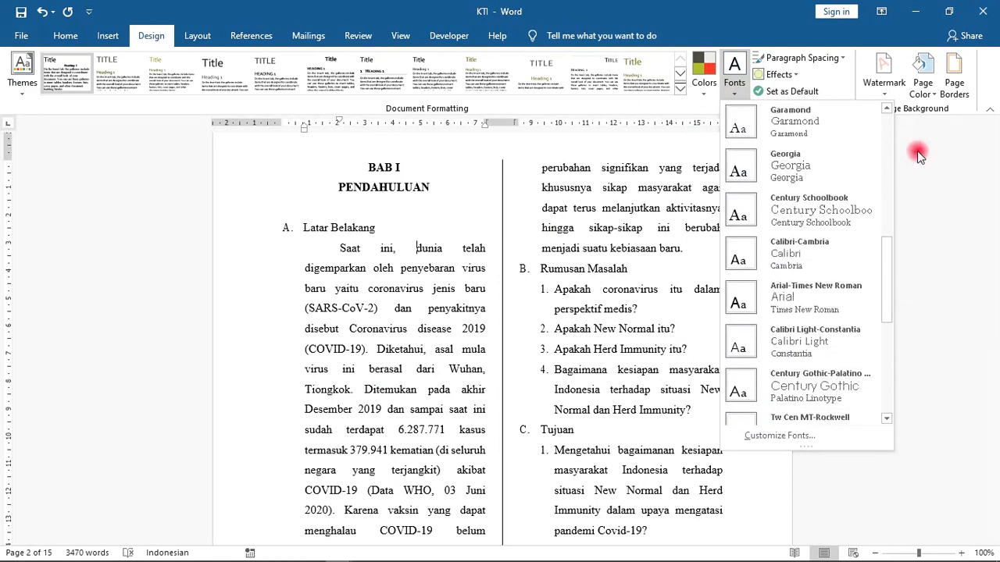
pyautogui.moveTo(920, 156); pyautogui.dragTo(891, 391)
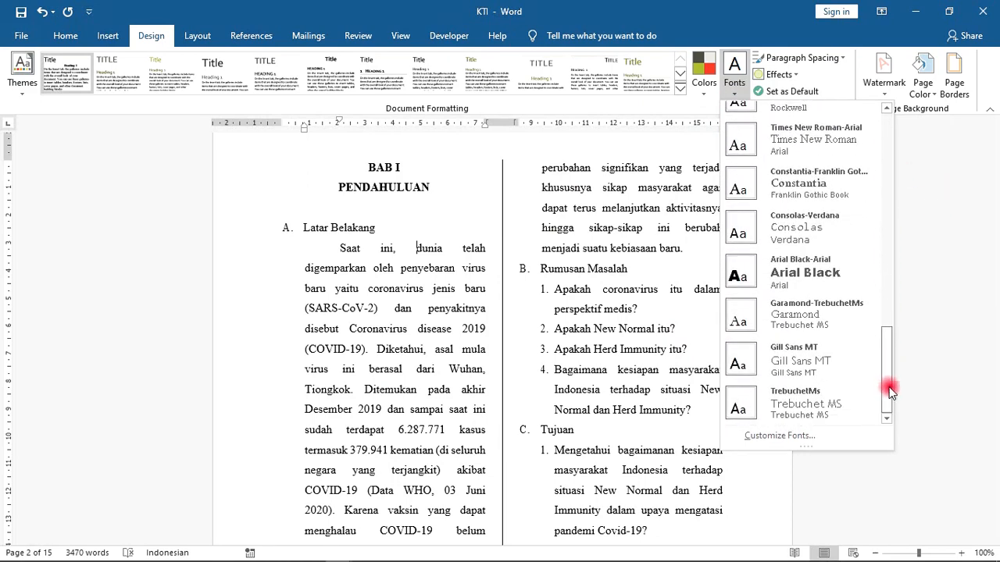
pyautogui.click(781, 437)
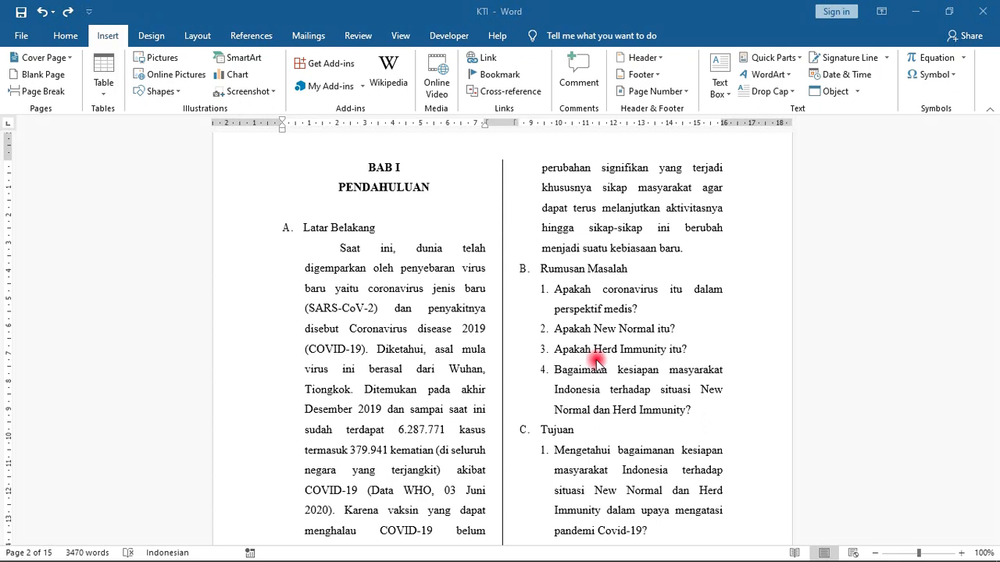
# Step: Look over the Building Blocks Organizer with the cursor before "Saat ini", preview the References bibliography block, and close it without inserting
pyautogui.click(341, 245)
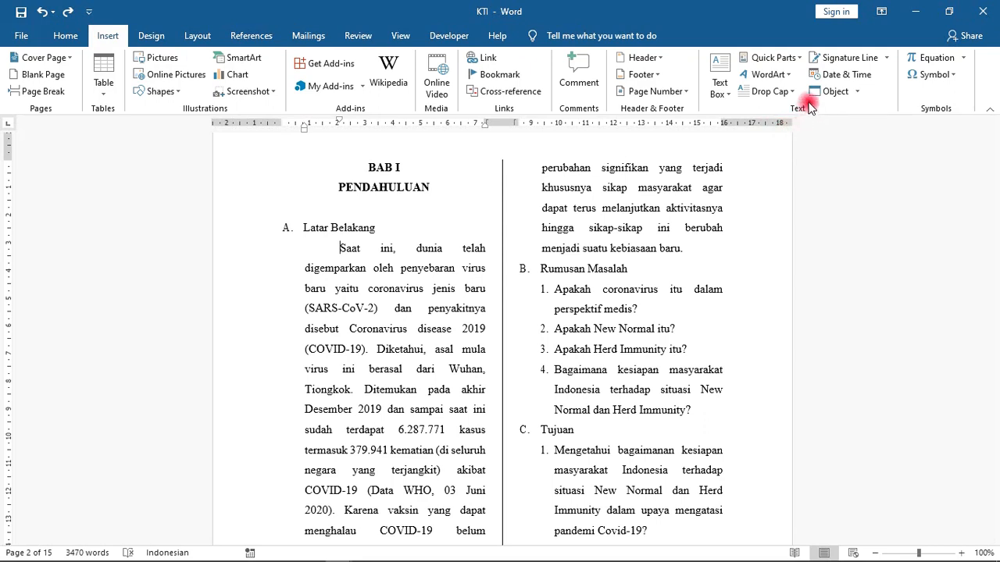
pyautogui.click(794, 65)
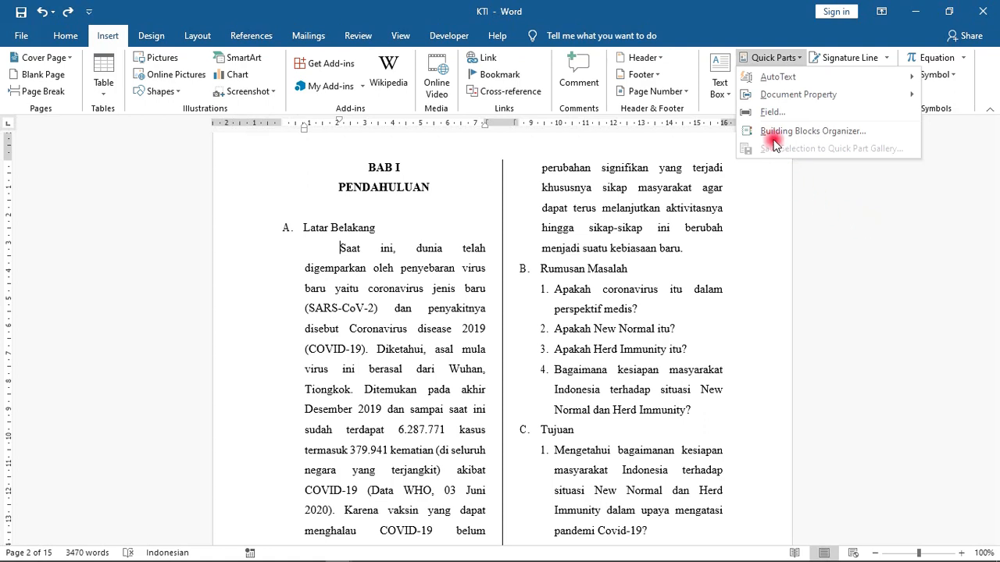
pyautogui.click(834, 143)
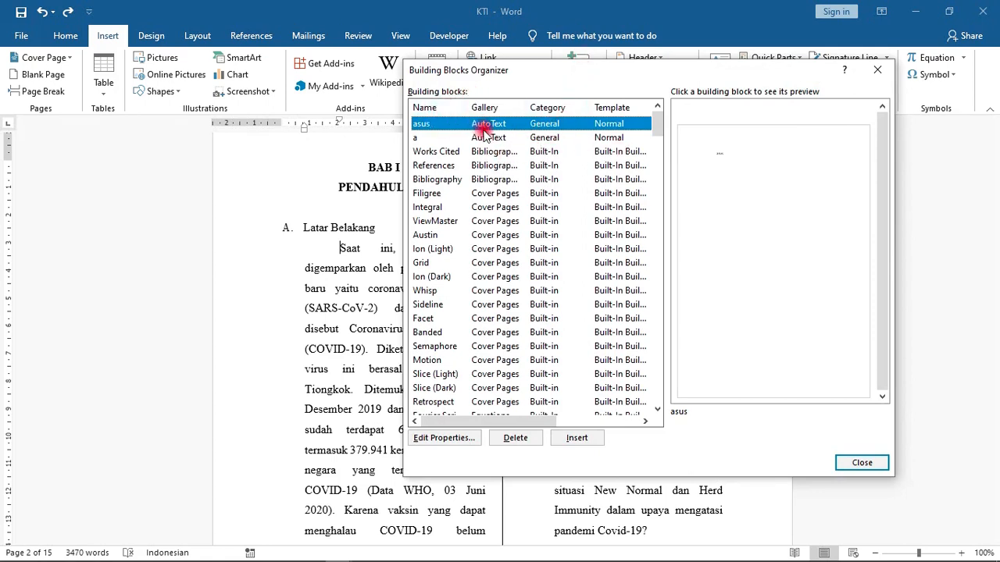
pyautogui.moveTo(660, 126); pyautogui.dragTo(541, 134)
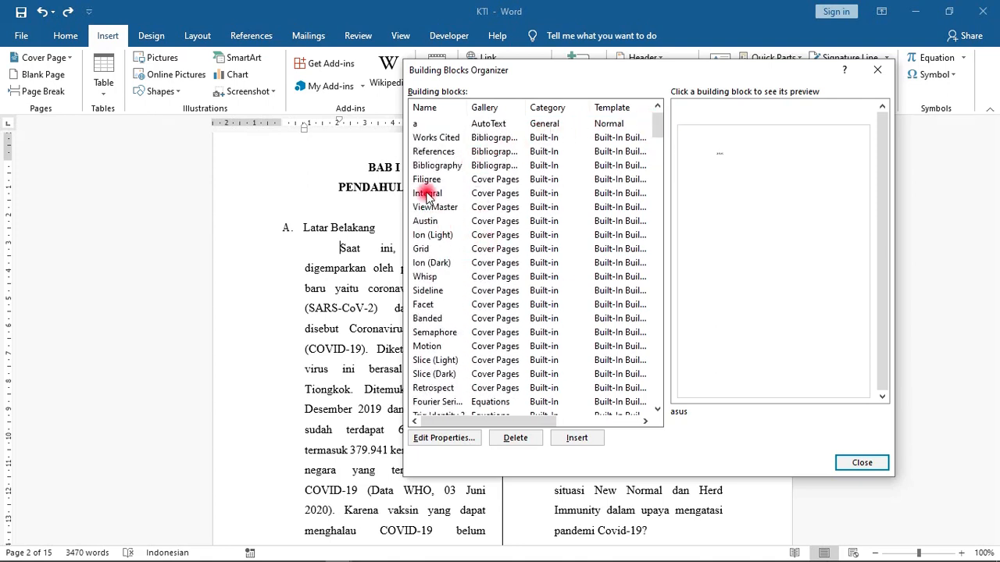
pyautogui.click(436, 154)
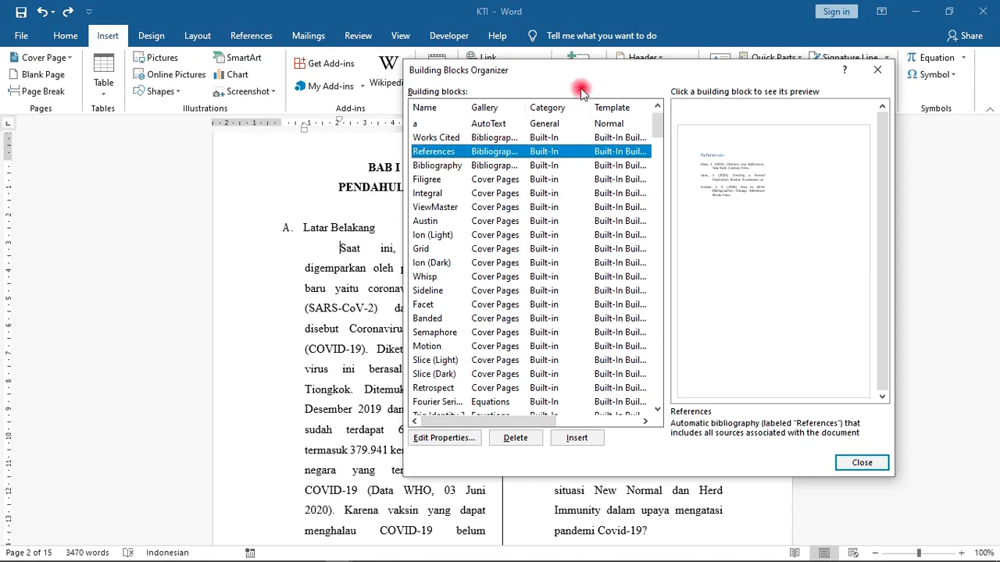
pyautogui.click(874, 74)
# Step: Insert a page break on the empty line between the PENDAHULUAN heading and Latar Belakang
pyautogui.scroll(-15, 480, 263)
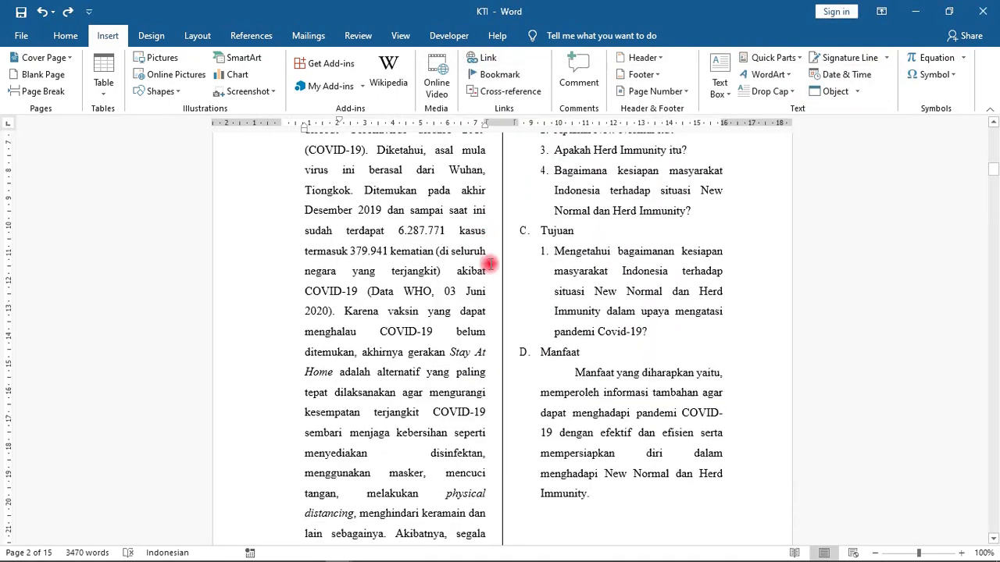
pyautogui.moveTo(991, 203); pyautogui.dragTo(990, 164)
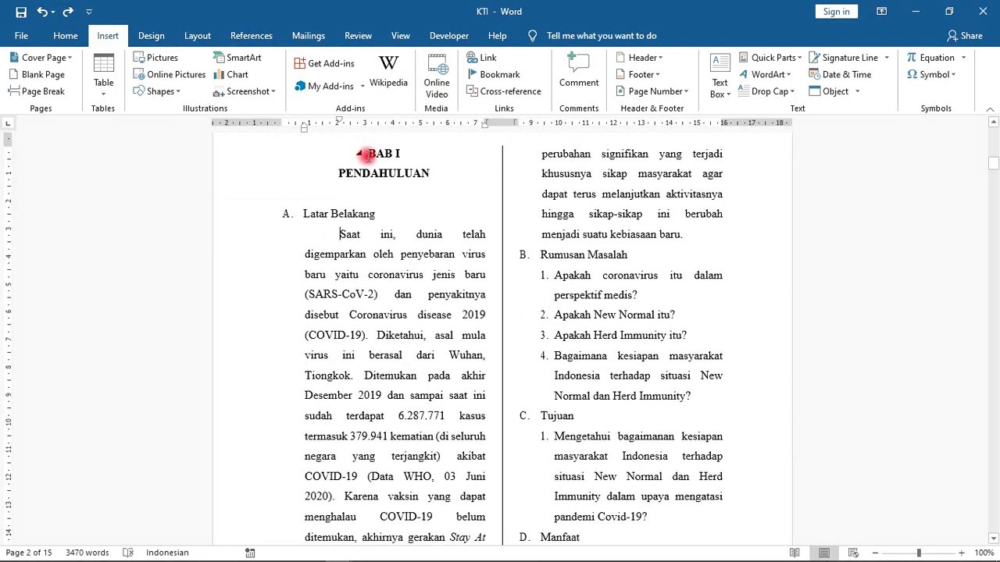
pyautogui.click(334, 196)
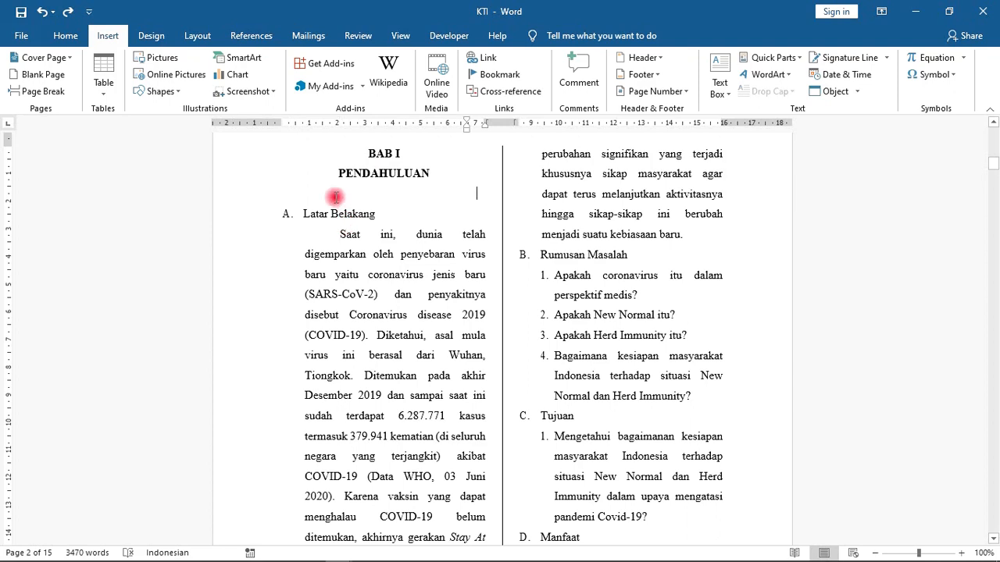
pyautogui.hotkey('ctrl', 'Return')
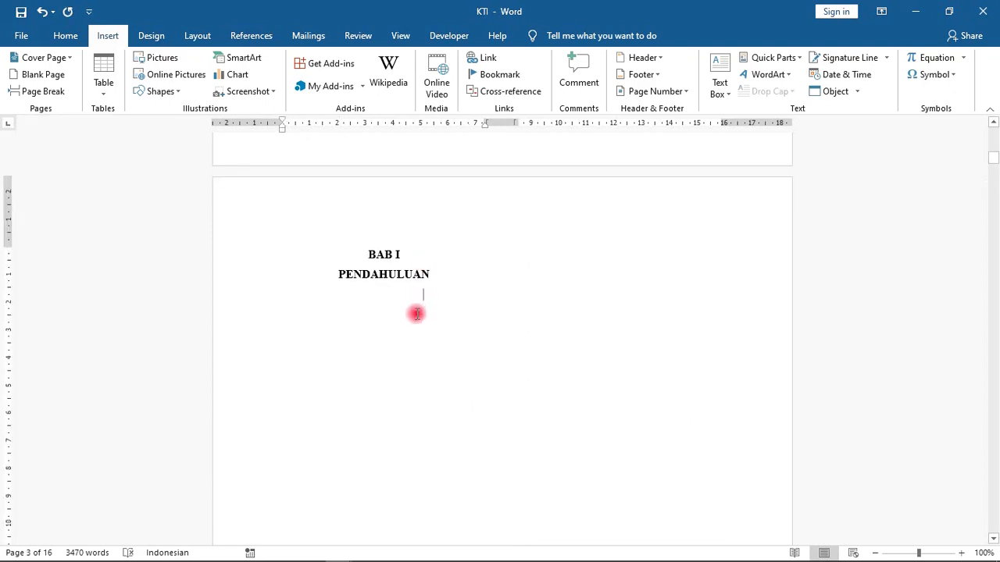
pyautogui.hotkey('ctrl', 'Return')
pyautogui.scroll(8, 418, 327)
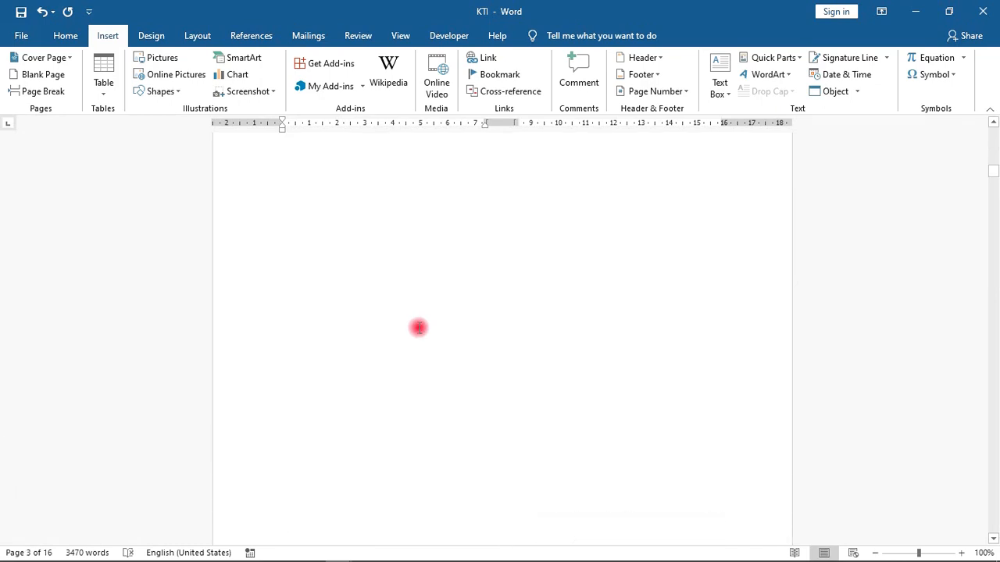
pyautogui.click(398, 286)
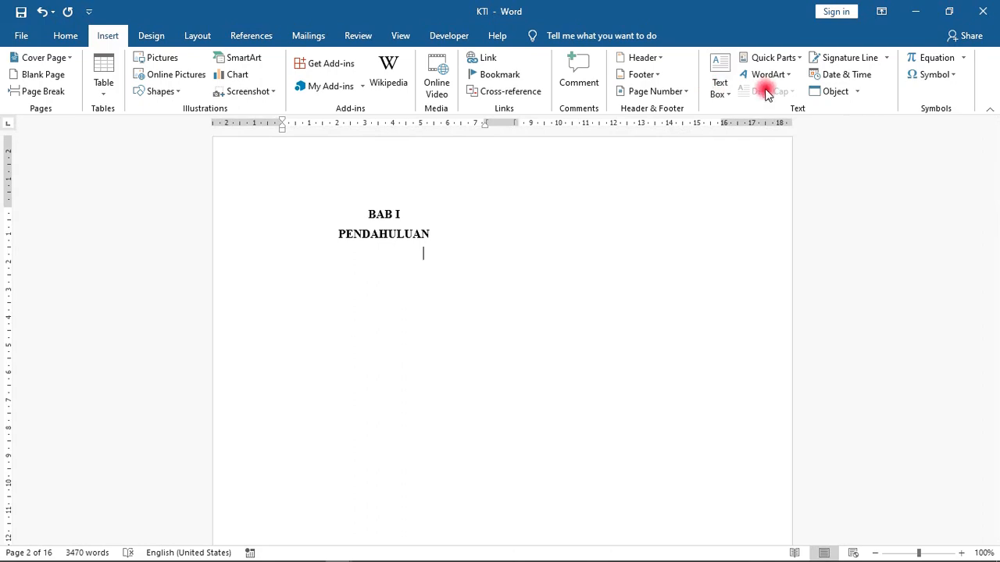
# Step: Insert the built-in References bibliography building block after the BAB I PENDAHULUAN heading
pyautogui.click(780, 61)
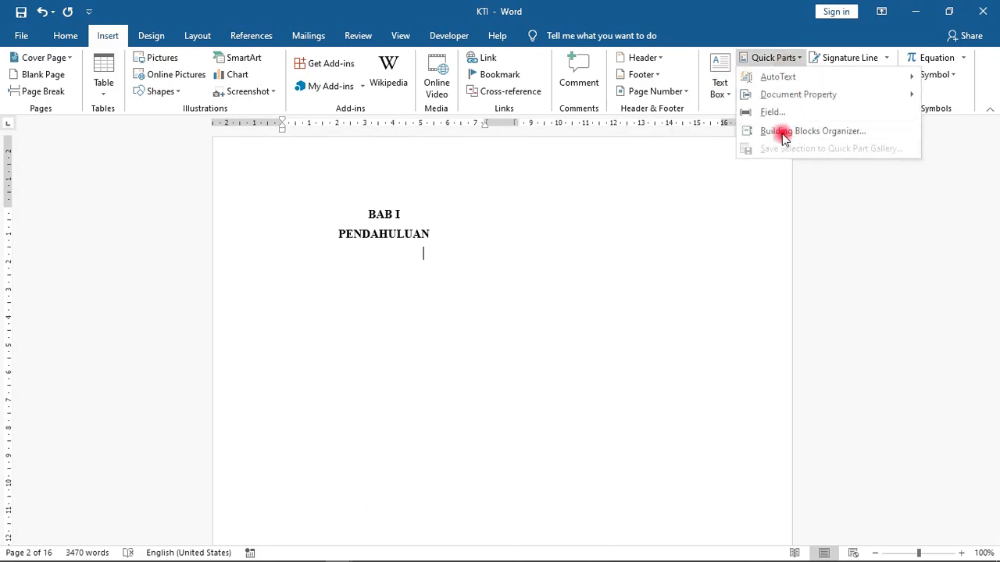
pyautogui.click(783, 132)
pyautogui.click(455, 164)
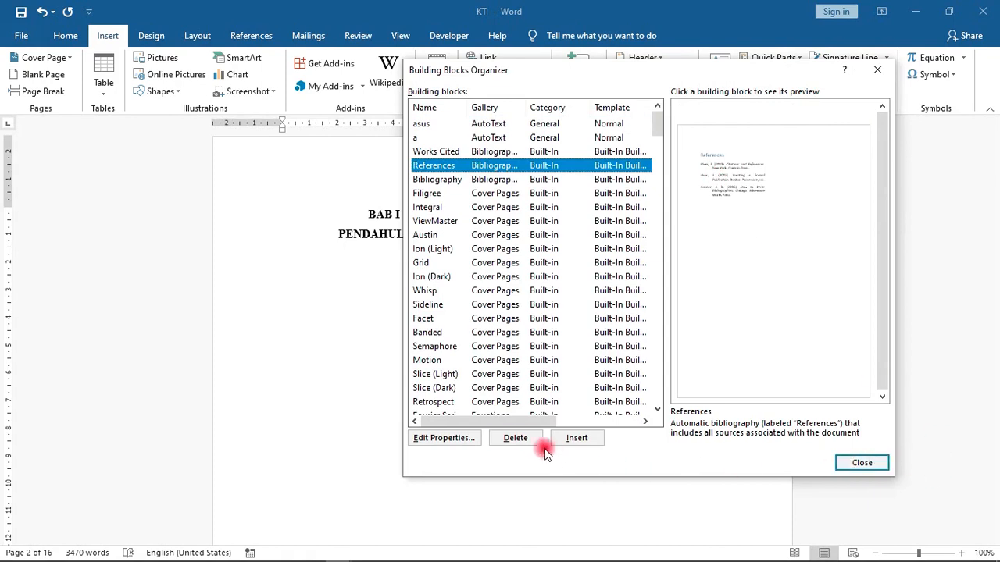
pyautogui.click(576, 438)
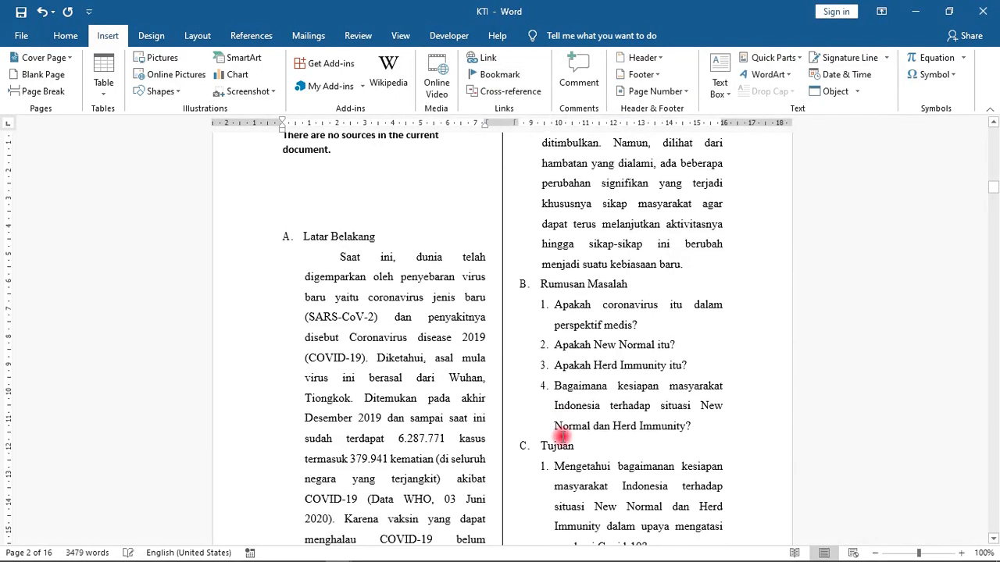
pyautogui.scroll(3, 492, 375)
pyautogui.scroll(2, 482, 382)
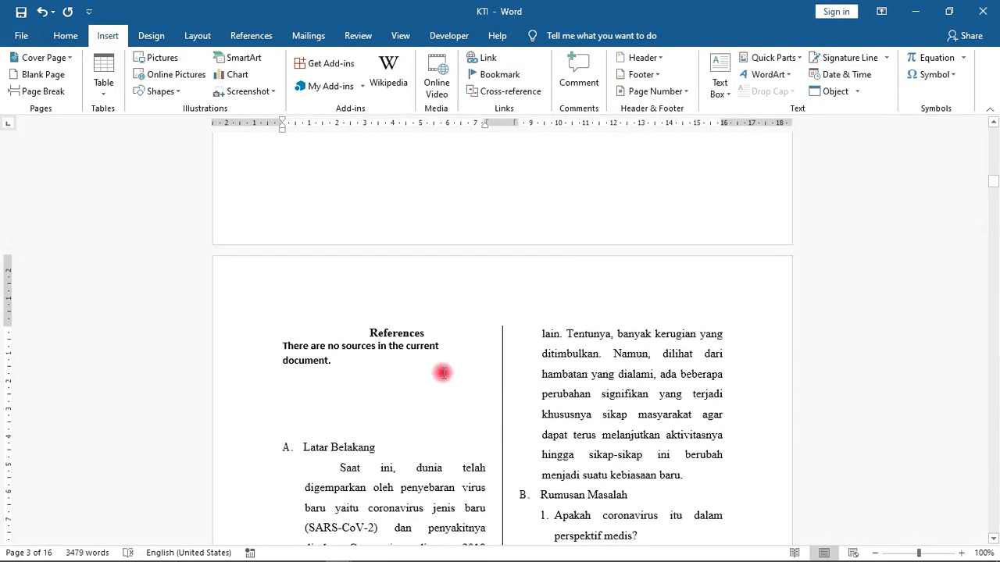
pyautogui.scroll(-3, 446, 312)
# Step: Examine the inserted References block and the pages around it
pyautogui.click(382, 260)
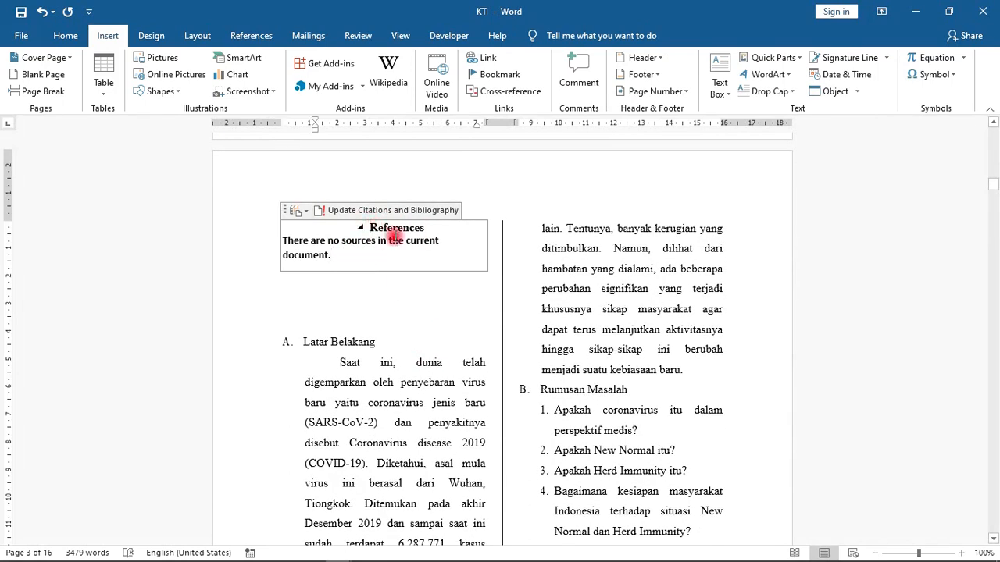
pyautogui.tripleClick(424, 245)
pyautogui.click(373, 251)
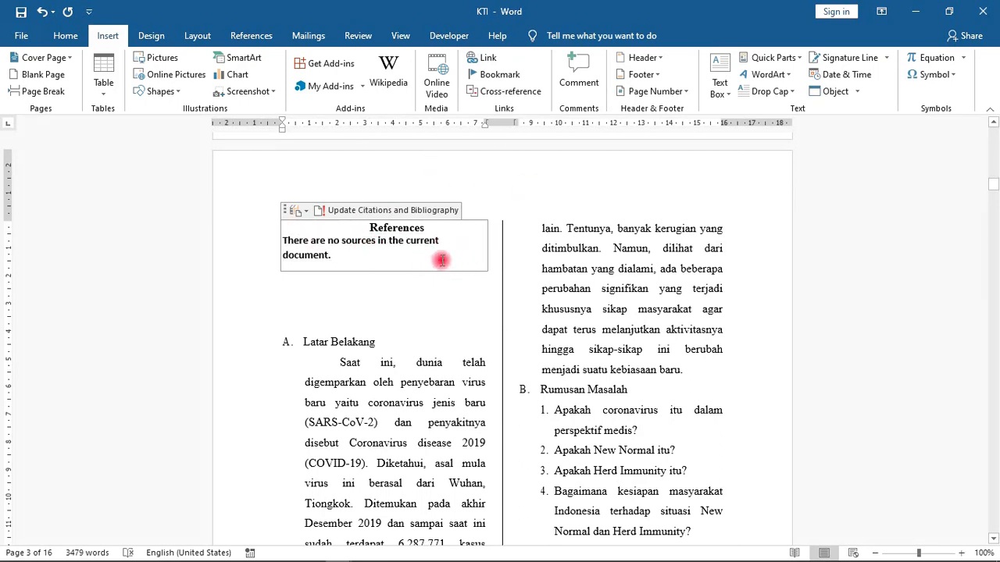
pyautogui.click(427, 297)
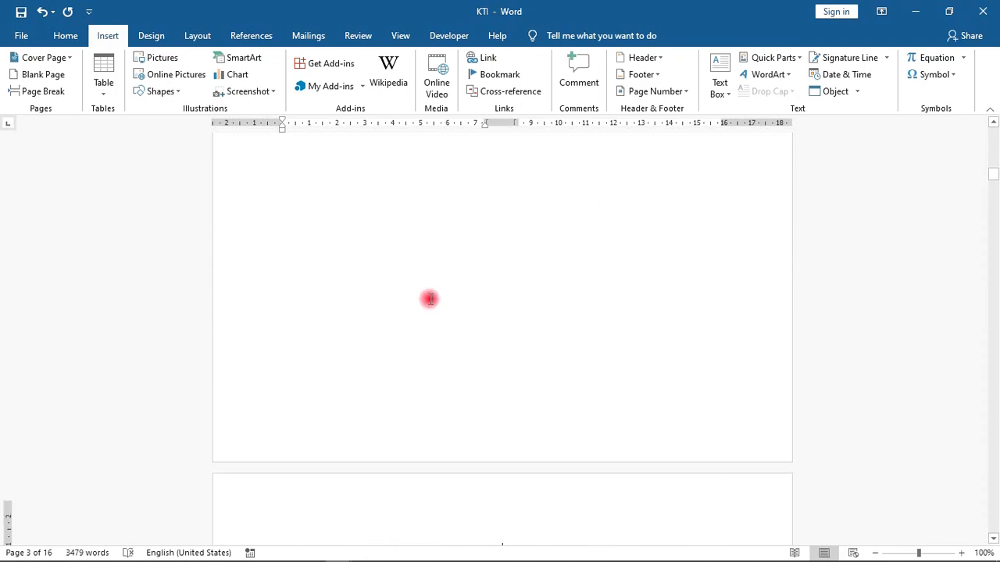
pyautogui.scroll(13, 430, 300)
pyautogui.scroll(-16, 430, 300)
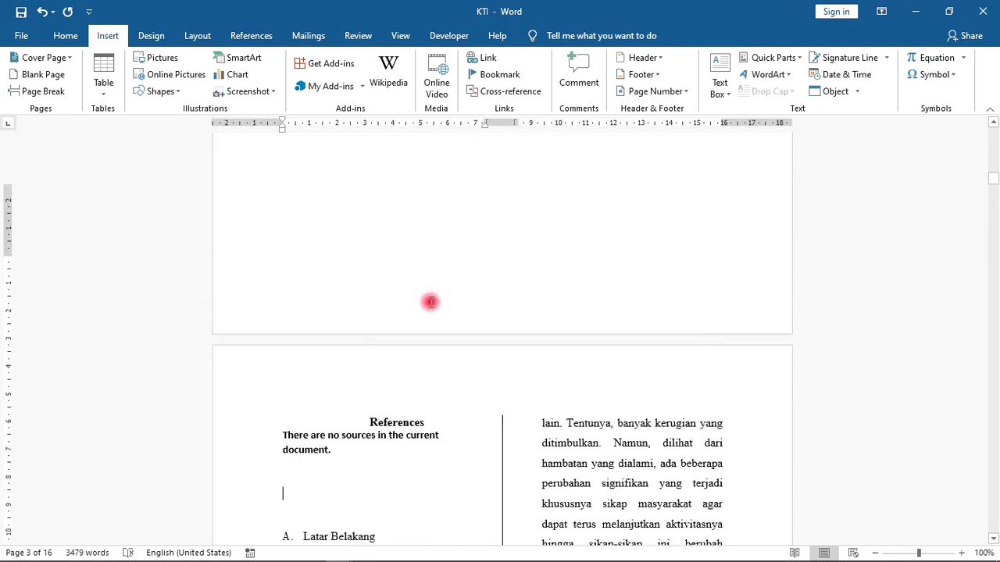
pyautogui.scroll(-5, 430, 301)
pyautogui.click(402, 273)
pyautogui.scroll(5, 390, 244)
pyautogui.scroll(-5, 391, 247)
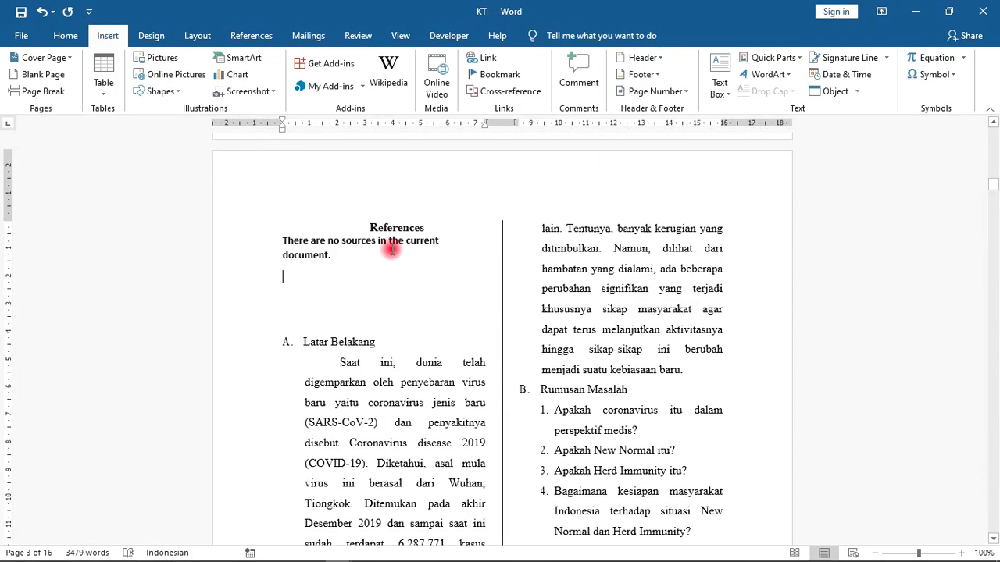
pyautogui.click(391, 249)
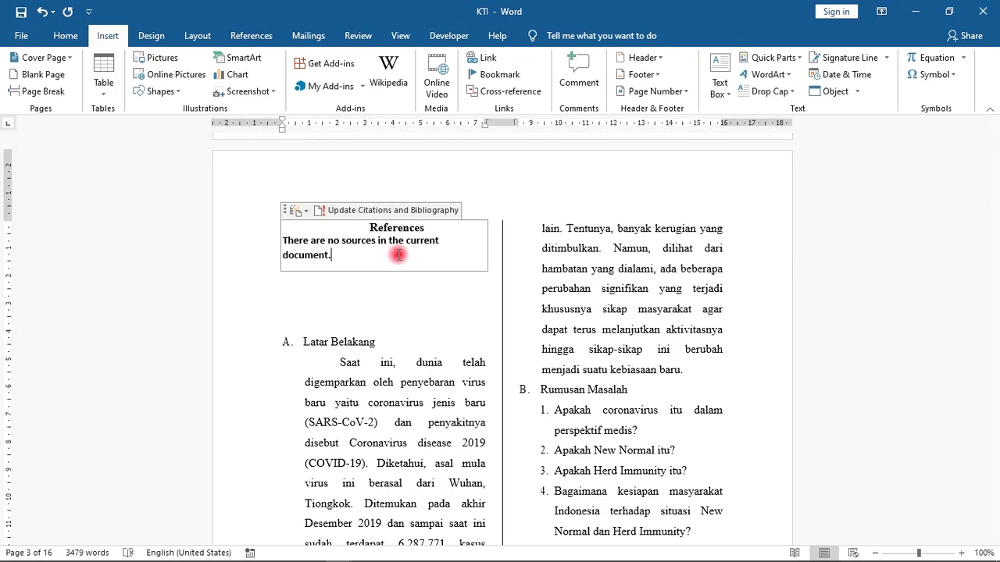
# Step: Insert the Title document property on the line below the References block and fill it in as "tutorial"
pyautogui.click(396, 286)
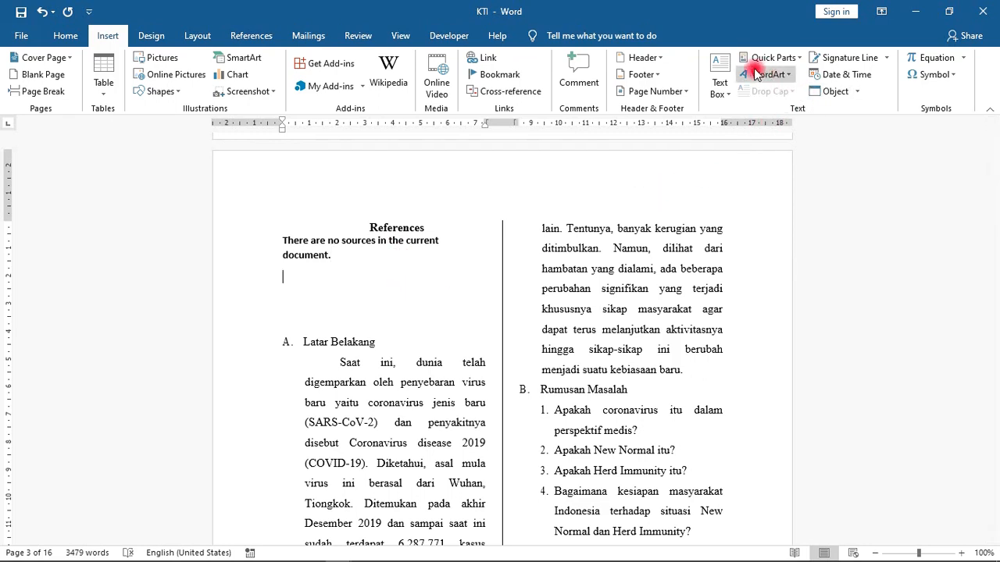
pyautogui.click(789, 61)
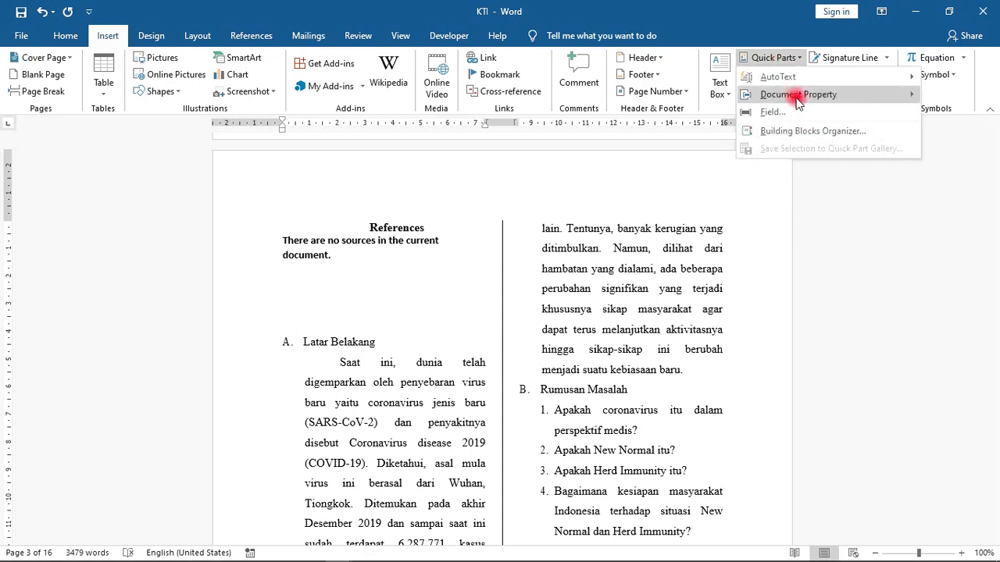
pyautogui.moveTo(793, 97)
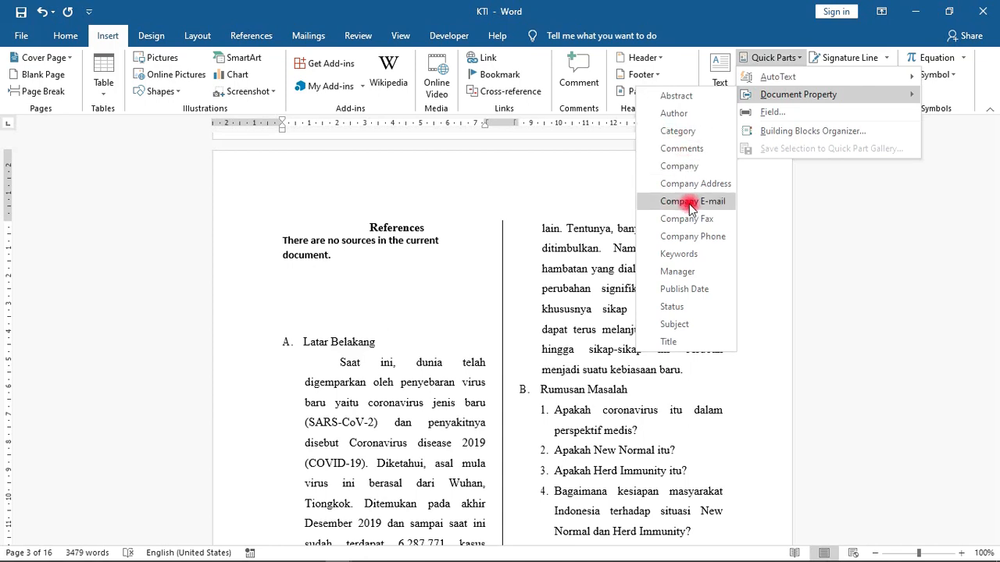
pyautogui.click(668, 342)
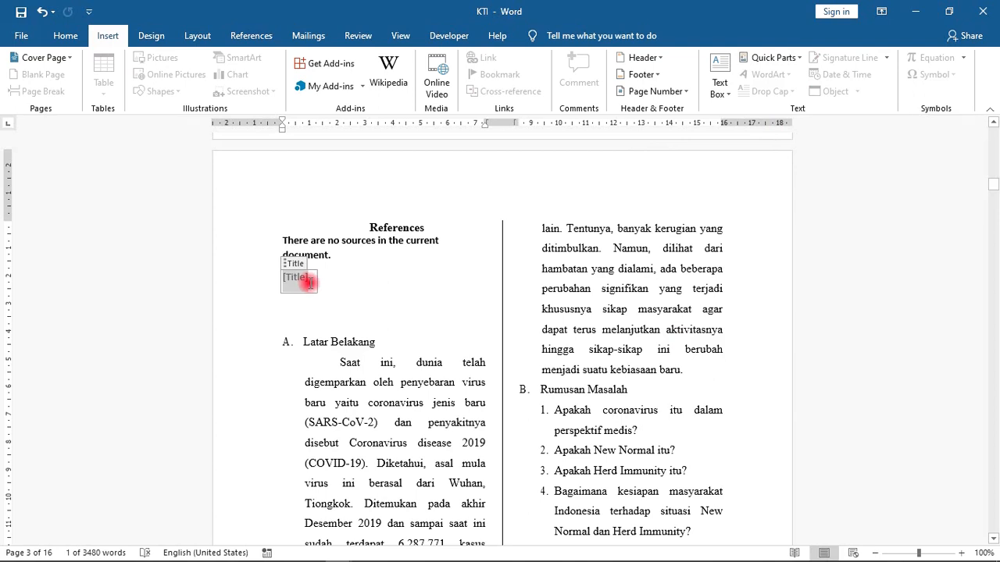
pyautogui.write('t')
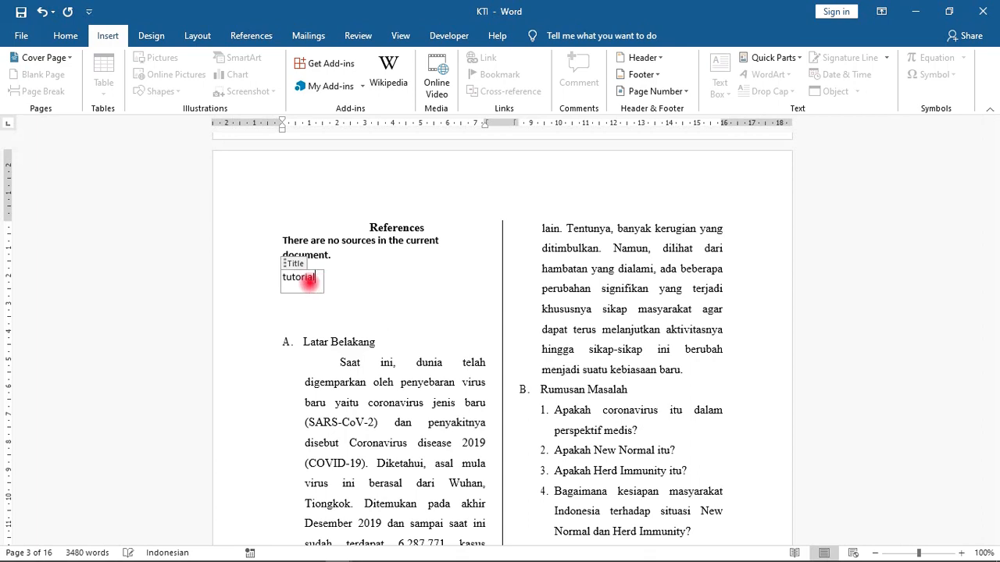
pyautogui.write('utorial')
pyautogui.click(310, 291)
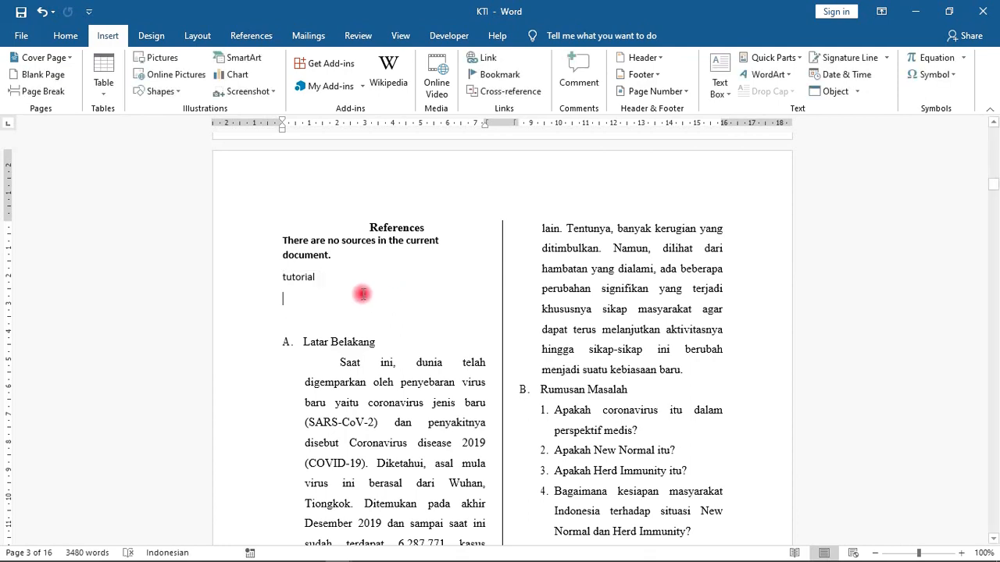
# Step: Inspect the Title property control and the Quick Parts options available inside it, and return to the line below
pyautogui.click(314, 275)
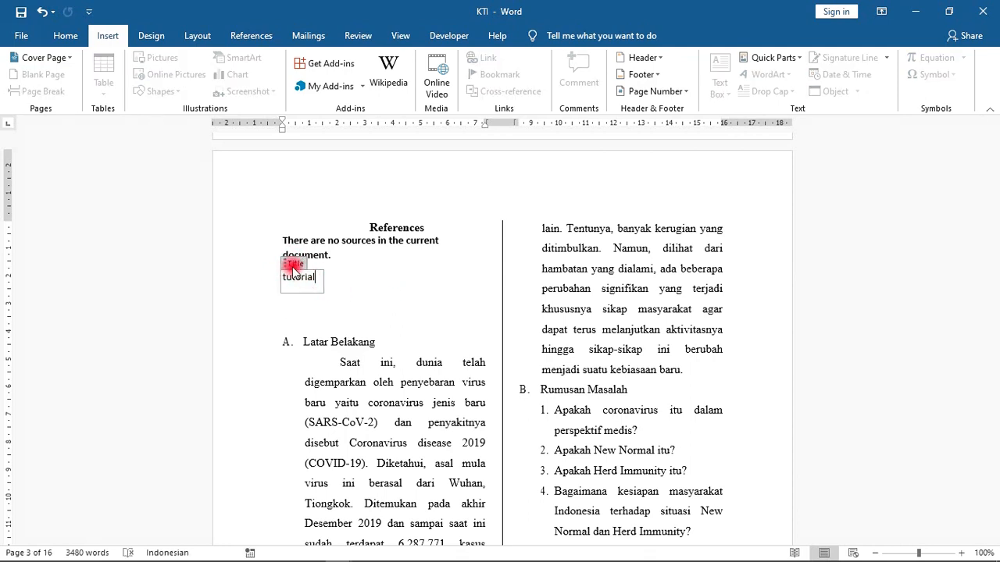
pyautogui.click(364, 291)
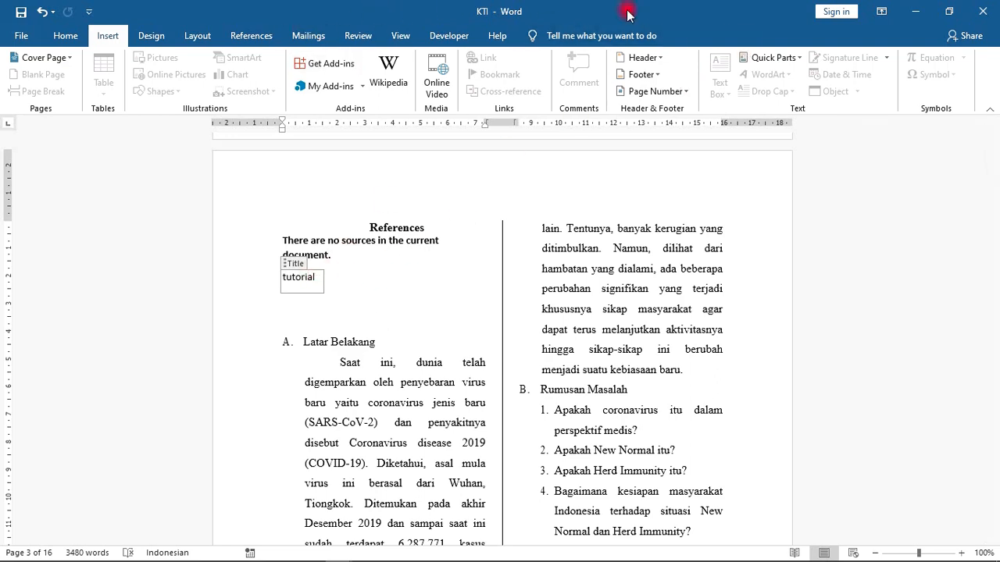
pyautogui.click(795, 60)
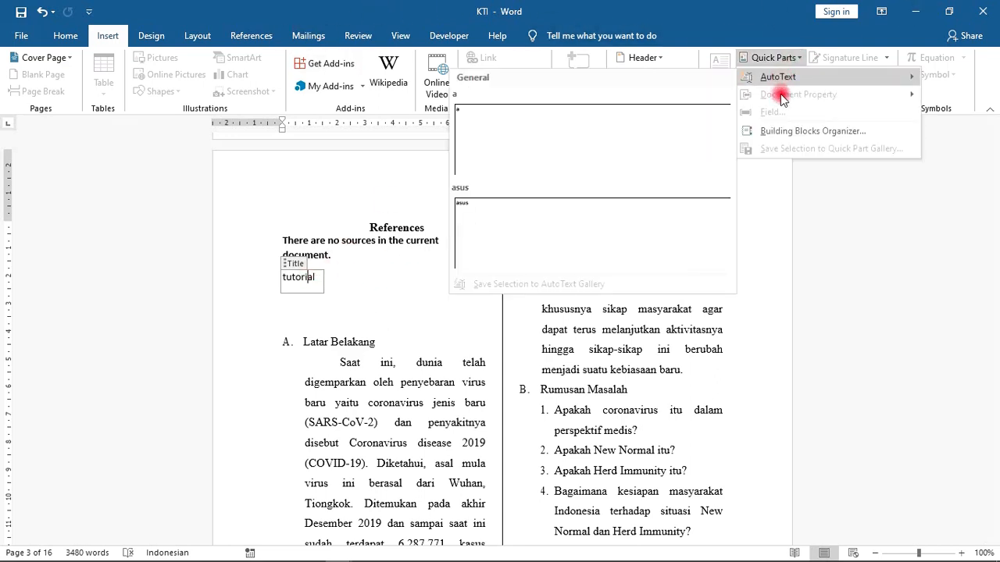
pyautogui.click(346, 293)
pyautogui.click(346, 293)
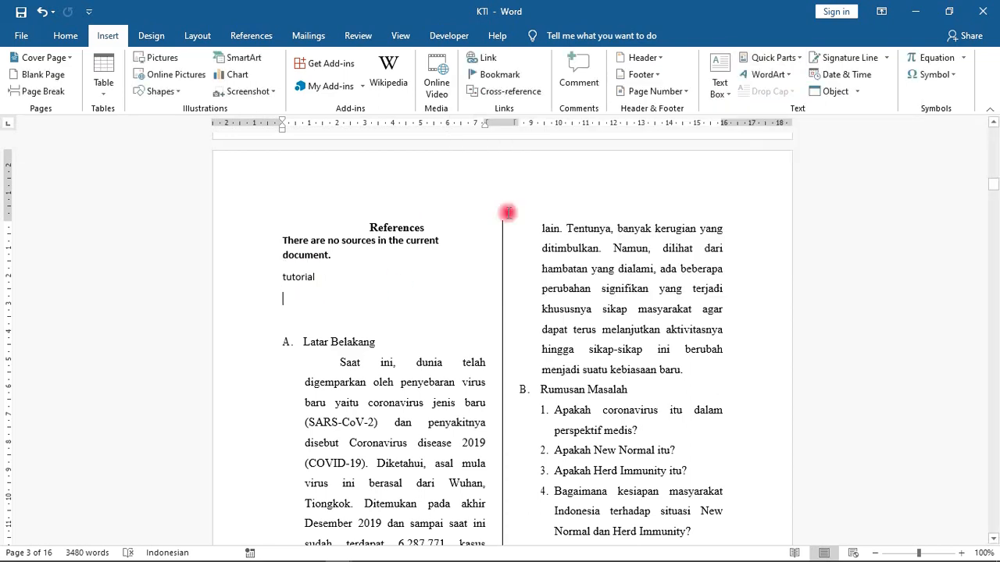
# Step: Examine the Quick Parts options, including the Document Property list and the Ask field's settings, without inserting a field
pyautogui.click(779, 59)
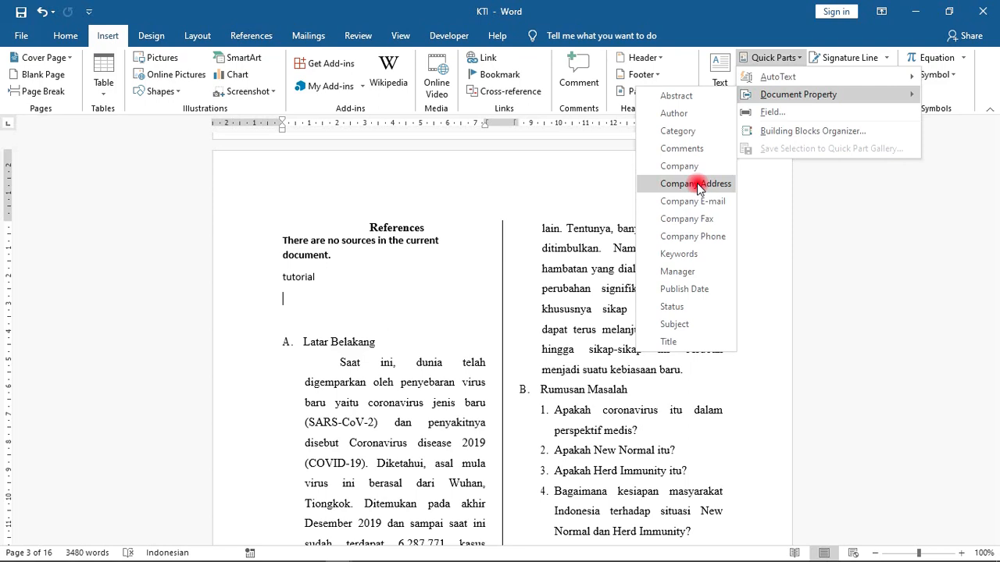
pyautogui.click(772, 60)
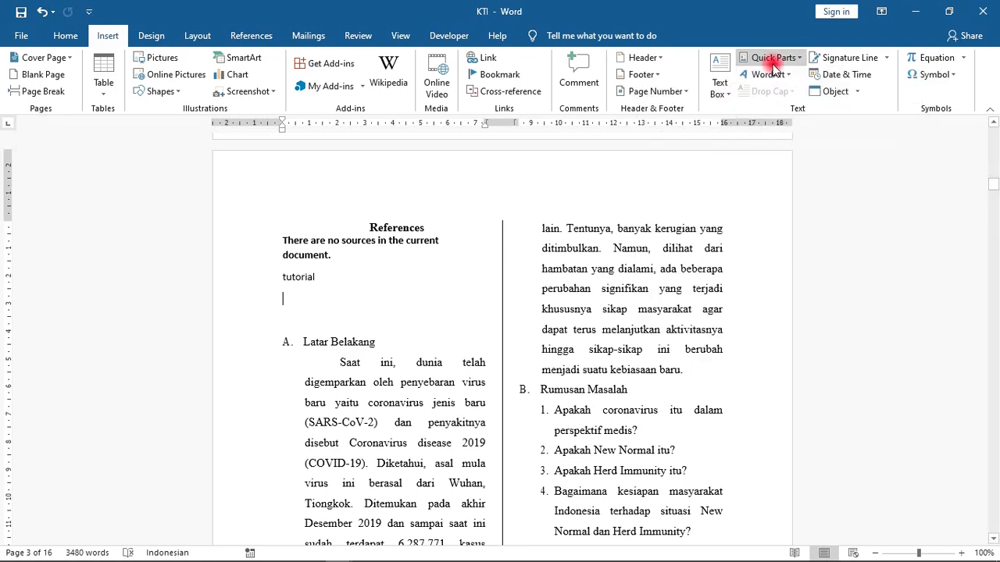
pyautogui.click(773, 59)
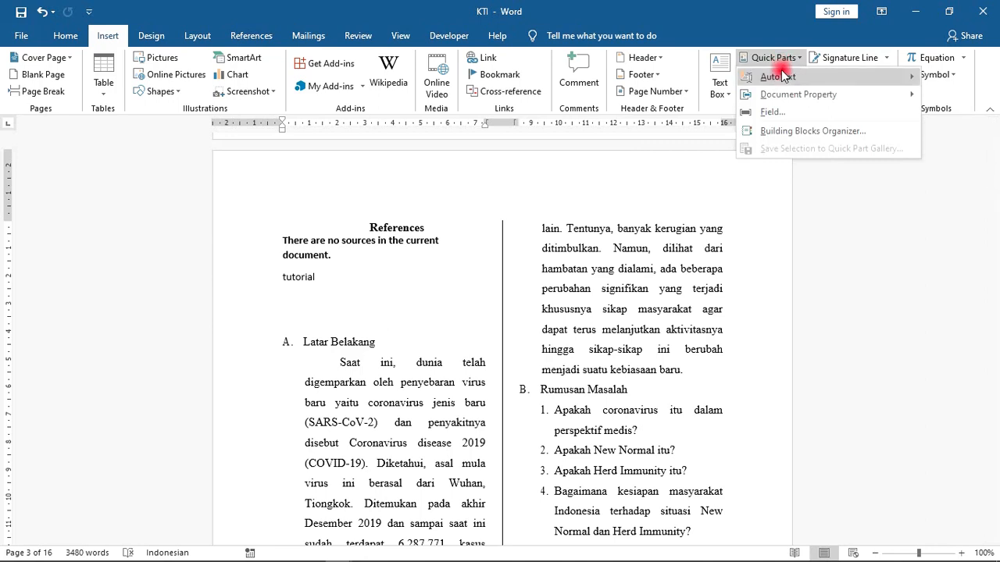
pyautogui.click(787, 113)
pyautogui.moveTo(402, 125); pyautogui.dragTo(610, 79)
pyautogui.moveTo(571, 167); pyautogui.dragTo(592, 199)
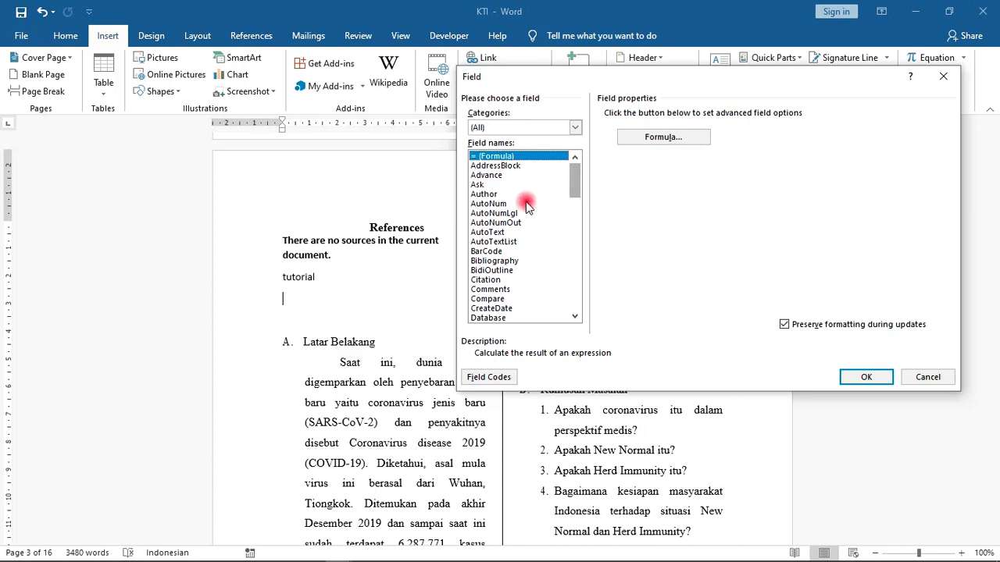
pyautogui.click(478, 185)
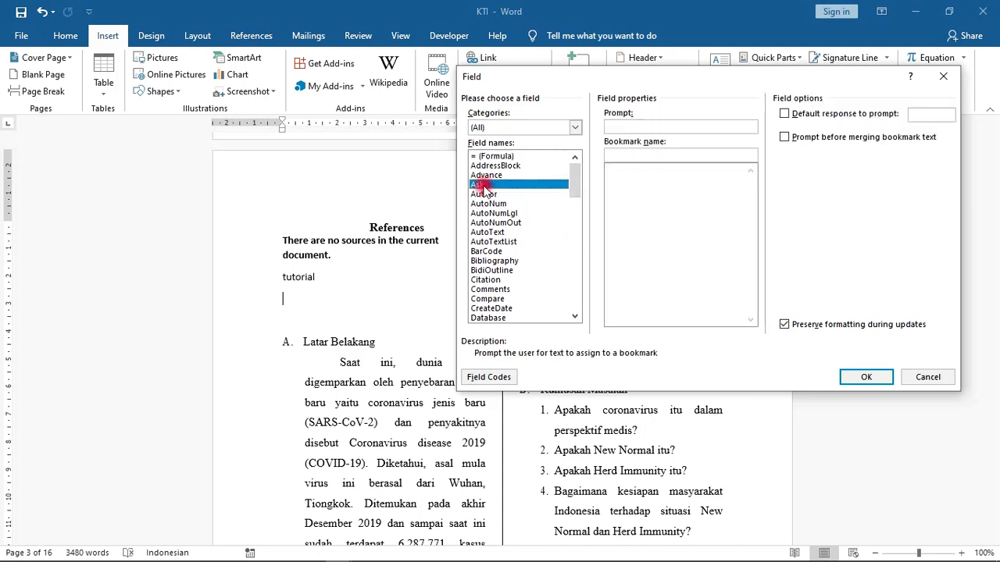
pyautogui.click(535, 222)
pyautogui.click(512, 186)
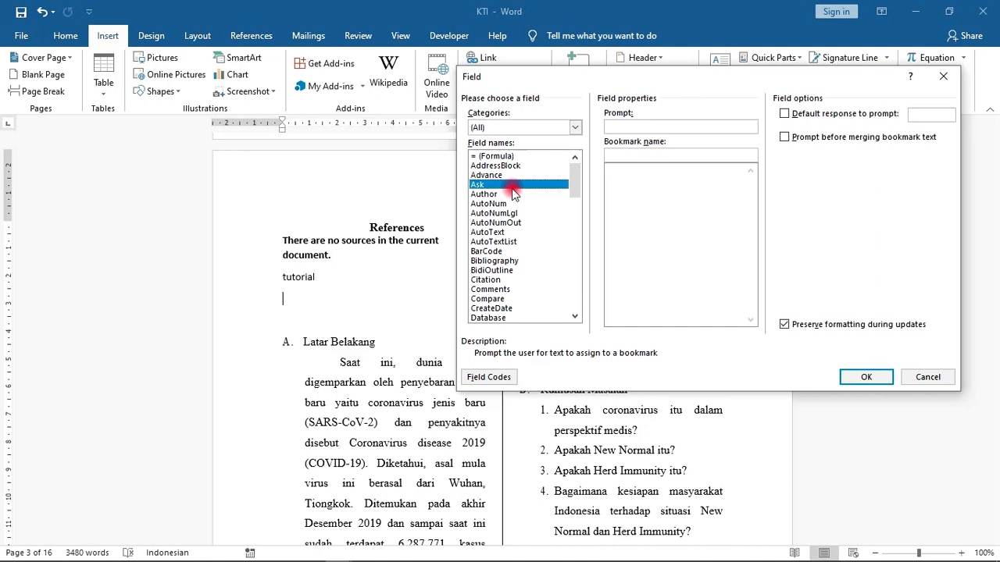
pyautogui.click(626, 154)
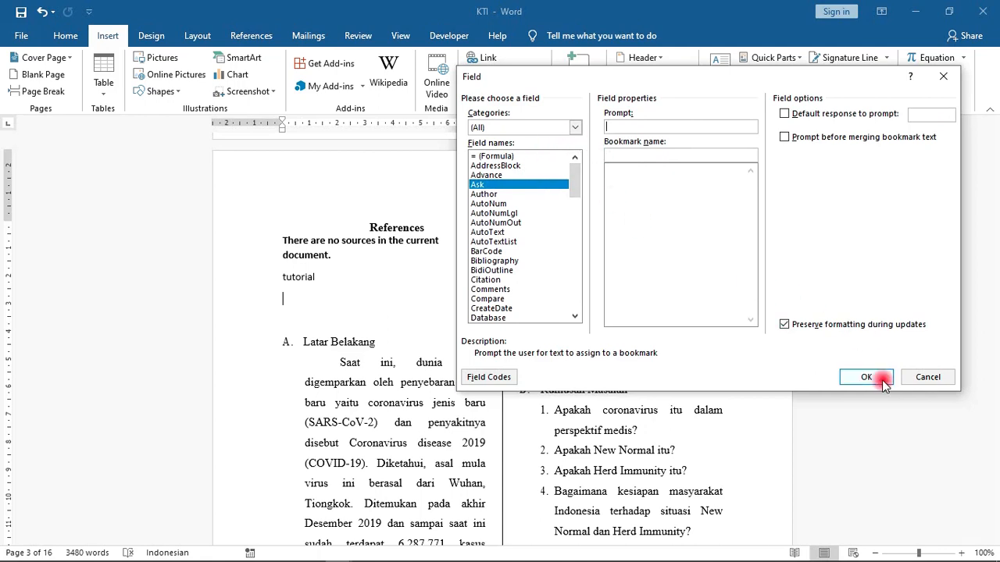
pyautogui.click(923, 376)
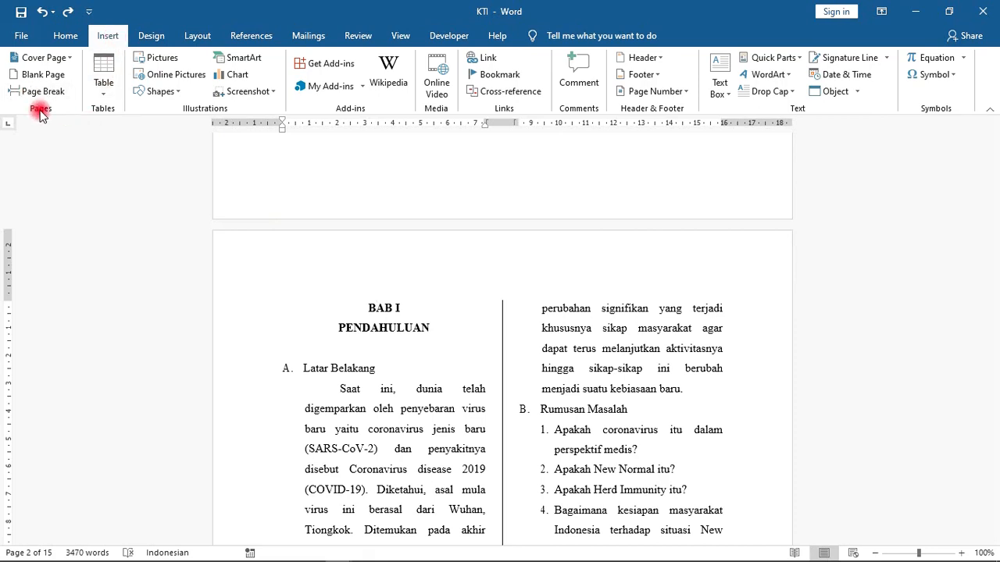
# Step: Browse the built-in cover pages and insert the Insight 2 cover page from Office.com
pyautogui.click(67, 63)
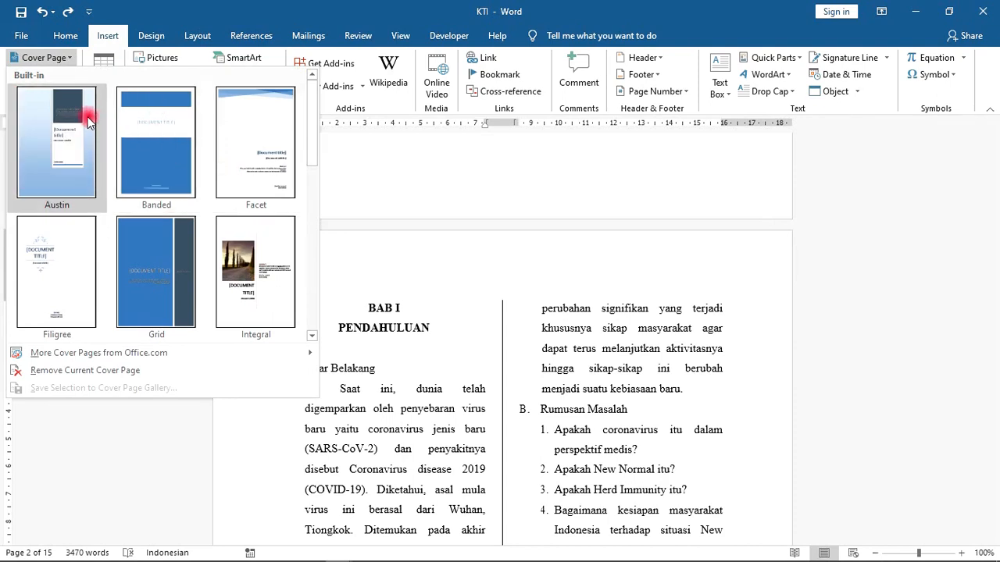
pyautogui.moveTo(318, 129); pyautogui.dragTo(305, 211)
pyautogui.moveTo(113, 358)
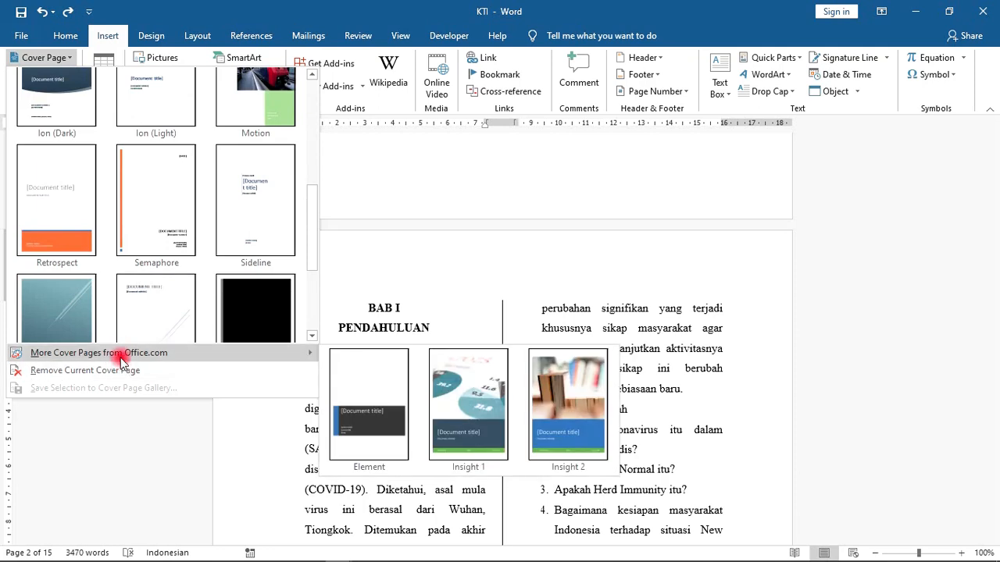
pyautogui.click(547, 403)
pyautogui.scroll(-5, 416, 240)
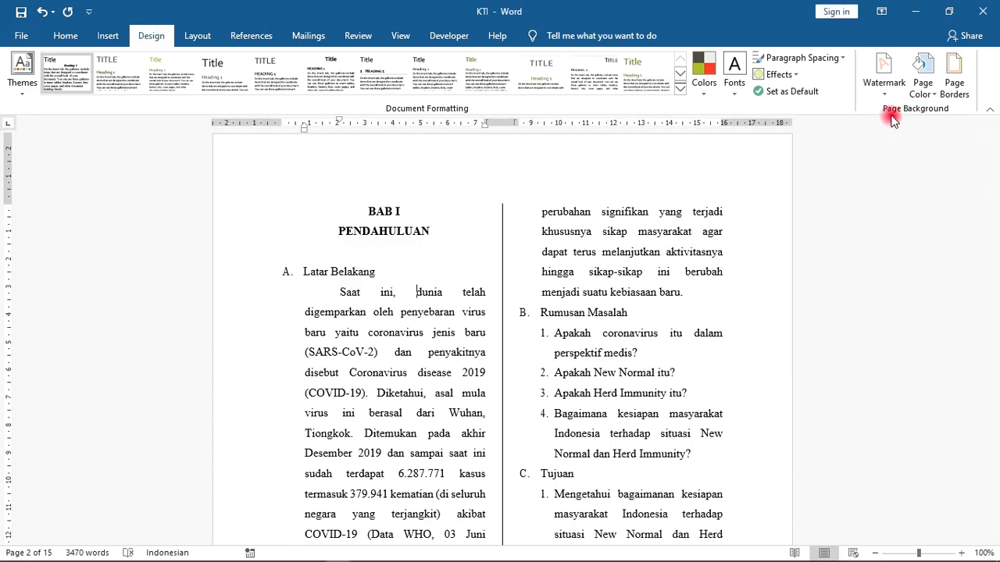
# Step: Add a Box page border with a solid ½ pt line to the whole document
pyautogui.click(954, 78)
pyautogui.moveTo(646, 113)
pyautogui.mouseDown()
pyautogui.moveTo(683, 110)
pyautogui.moveTo(650, 84)
pyautogui.mouseUp()
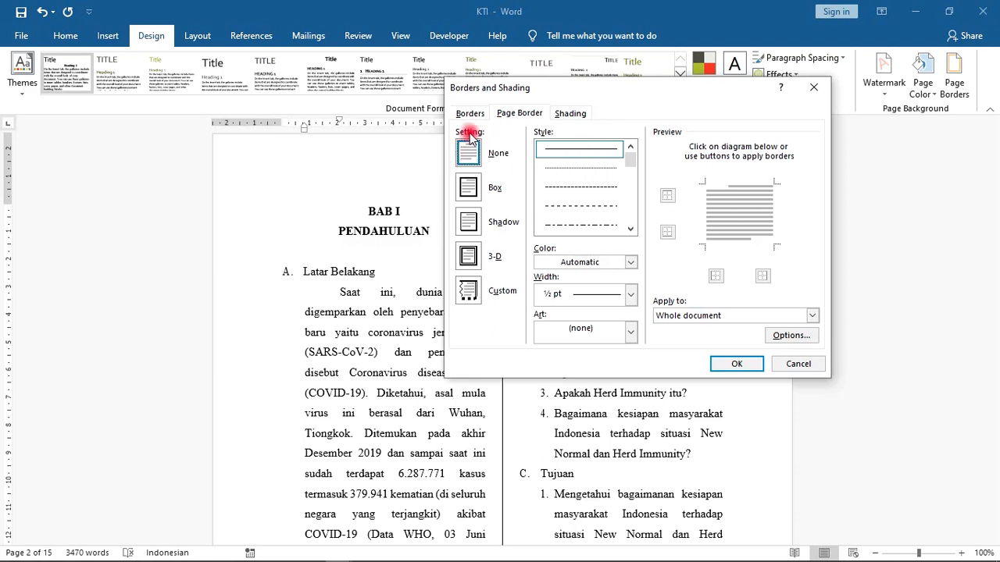
pyautogui.moveTo(516, 88)
pyautogui.mouseDown()
pyautogui.moveTo(567, 80)
pyautogui.moveTo(558, 78)
pyautogui.mouseUp()
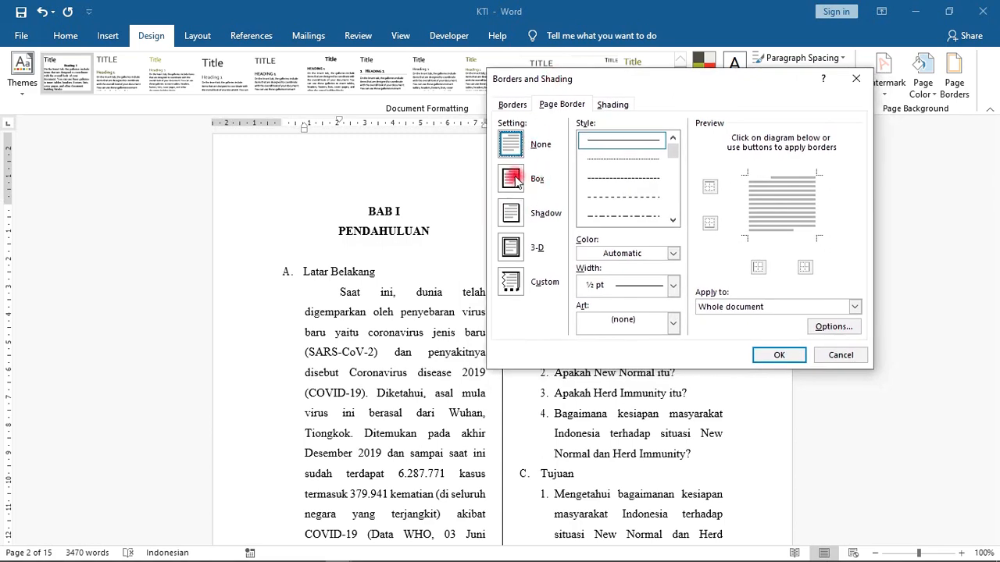
pyautogui.click(512, 179)
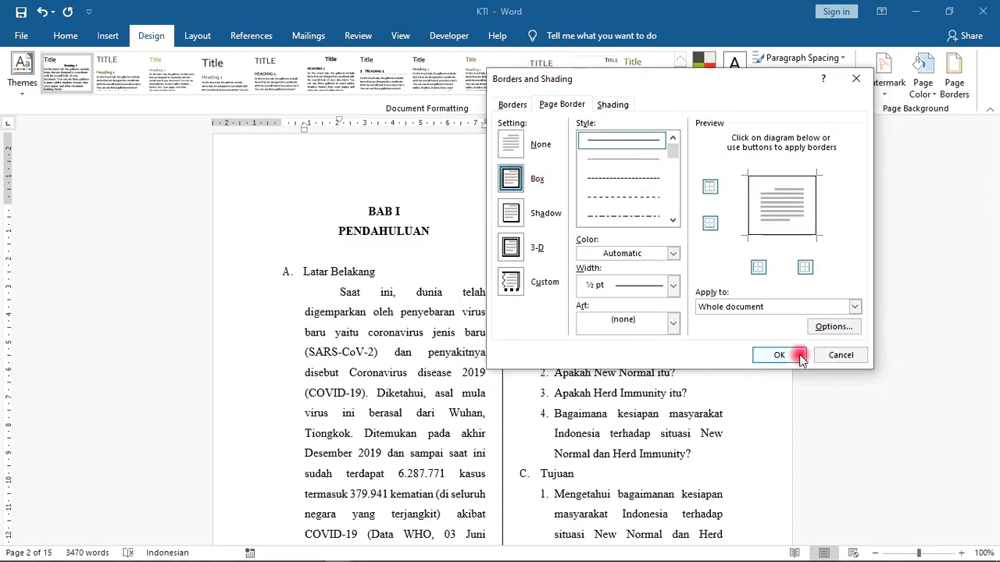
pyautogui.click(779, 355)
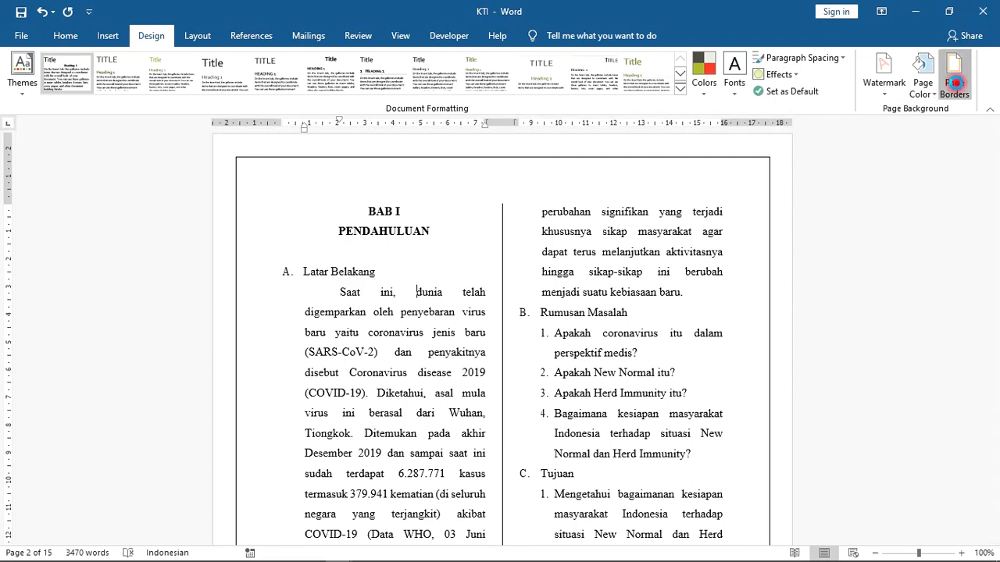
# Step: Change the page border setting to Shadow for the whole document and check it on the page
pyautogui.click(954, 85)
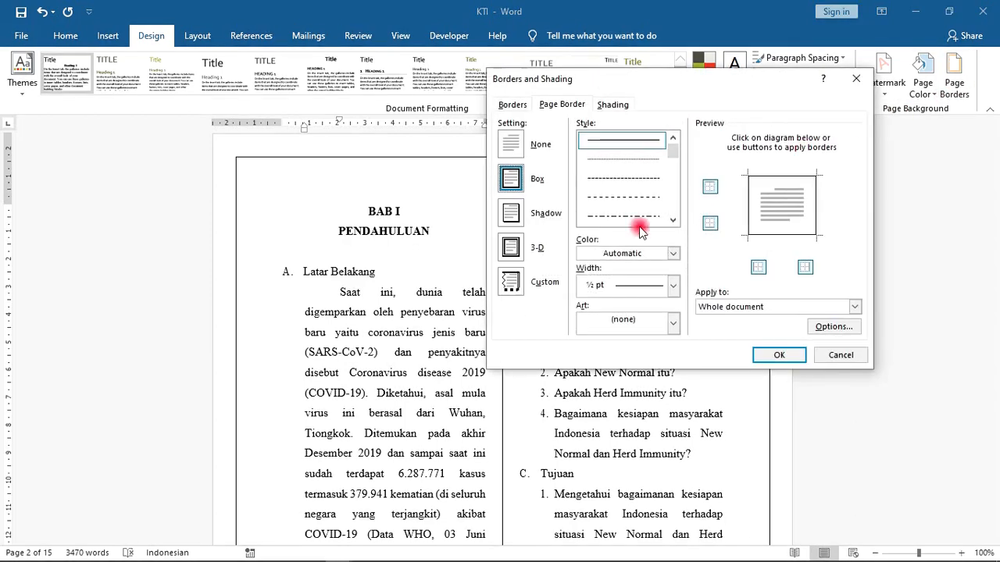
pyautogui.click(528, 214)
pyautogui.click(780, 356)
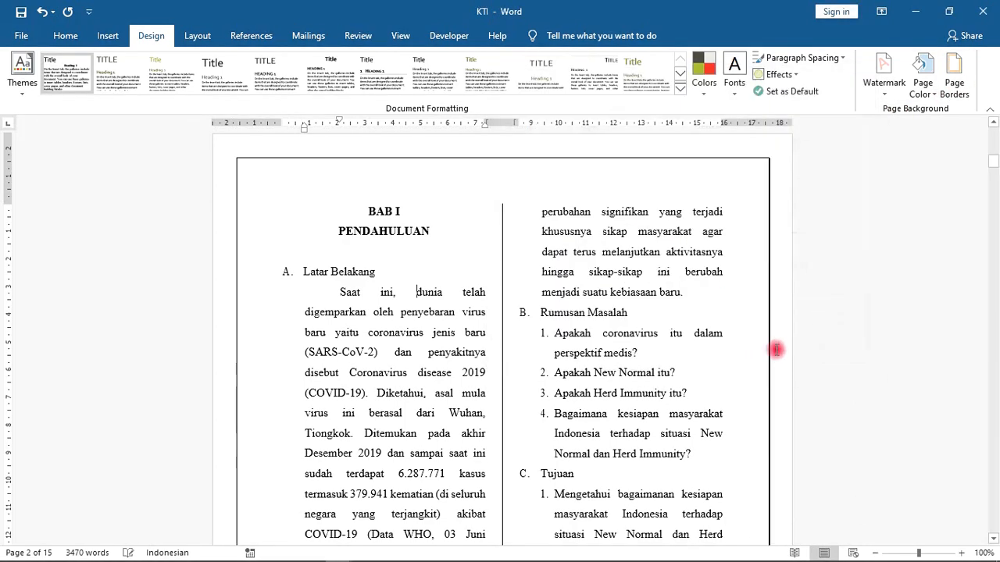
pyautogui.scroll(-1, 643, 329)
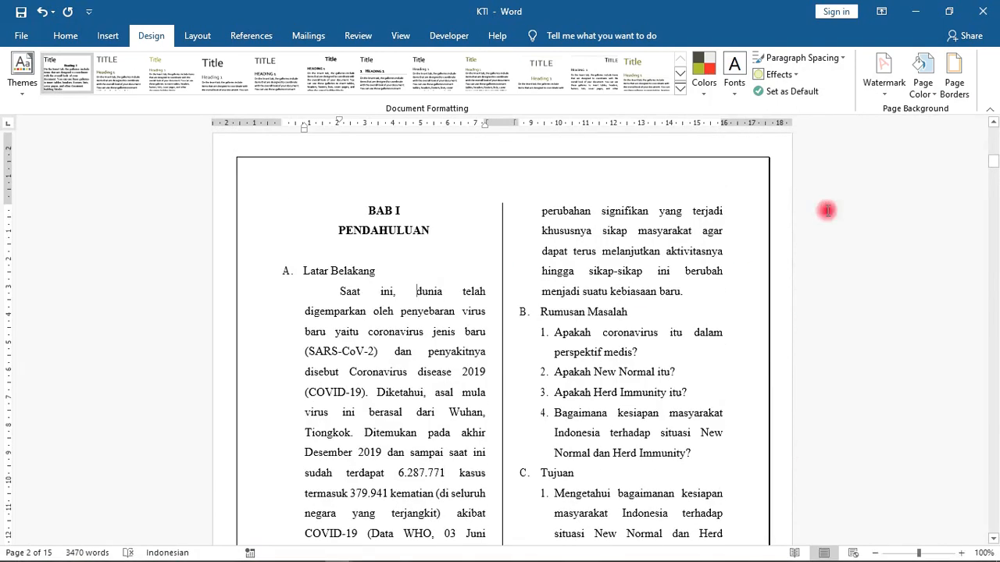
# Step: Change the page border setting to 3-D for the whole document
pyautogui.click(952, 83)
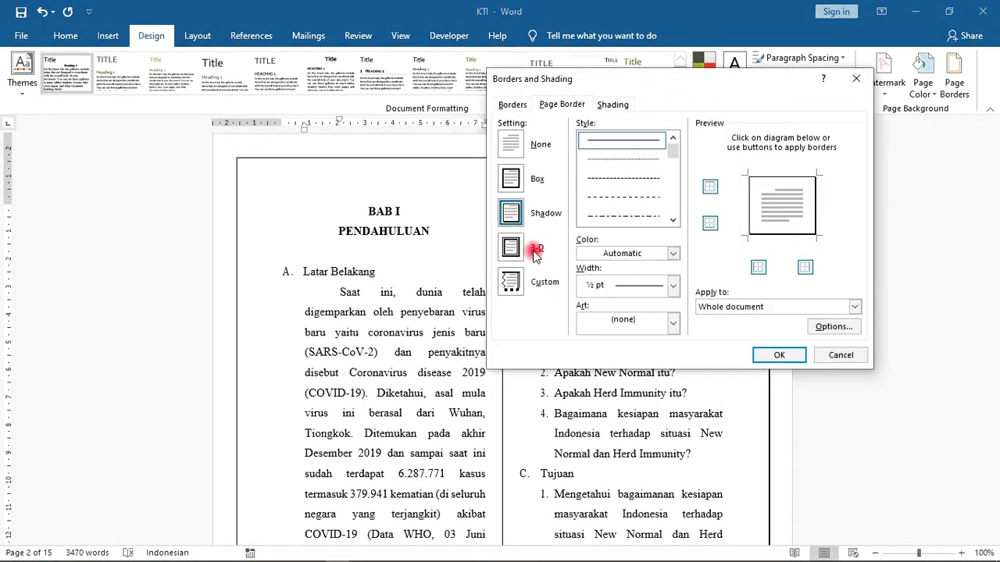
pyautogui.click(503, 250)
pyautogui.click(772, 357)
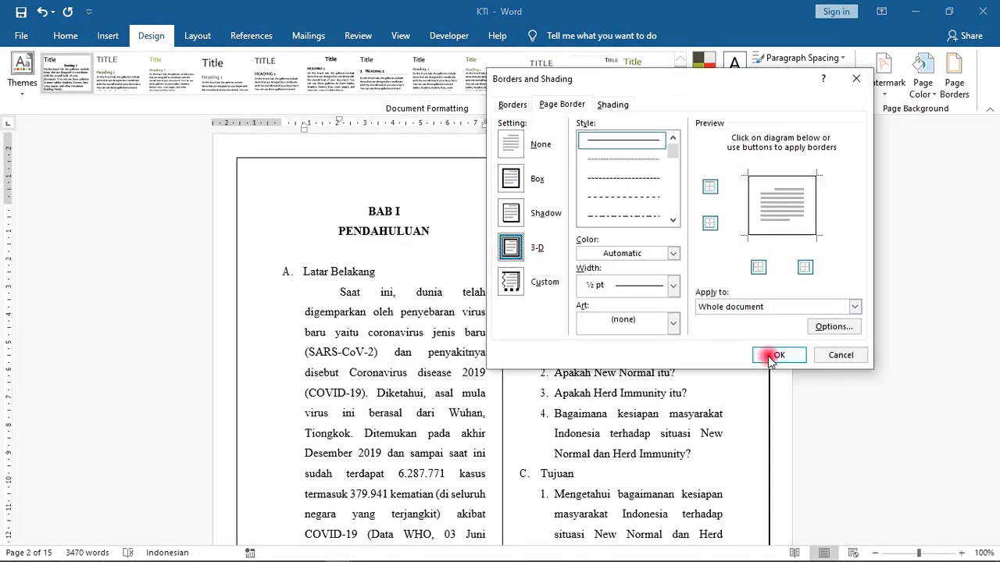
# Step: Change the page border line style to the widely spaced dashed line for the whole document
pyautogui.click(954, 94)
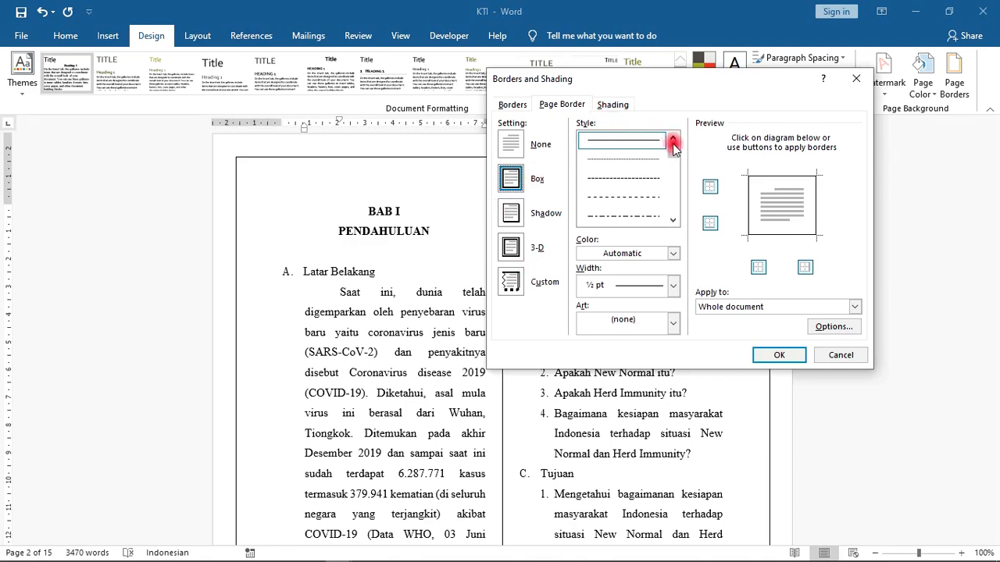
pyautogui.moveTo(672, 148); pyautogui.dragTo(674, 152)
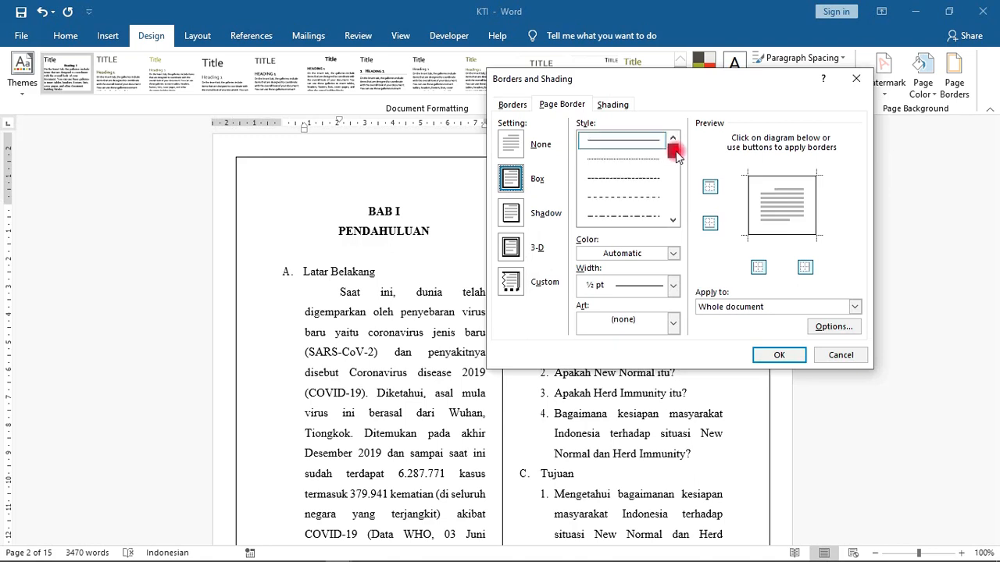
pyautogui.click(629, 196)
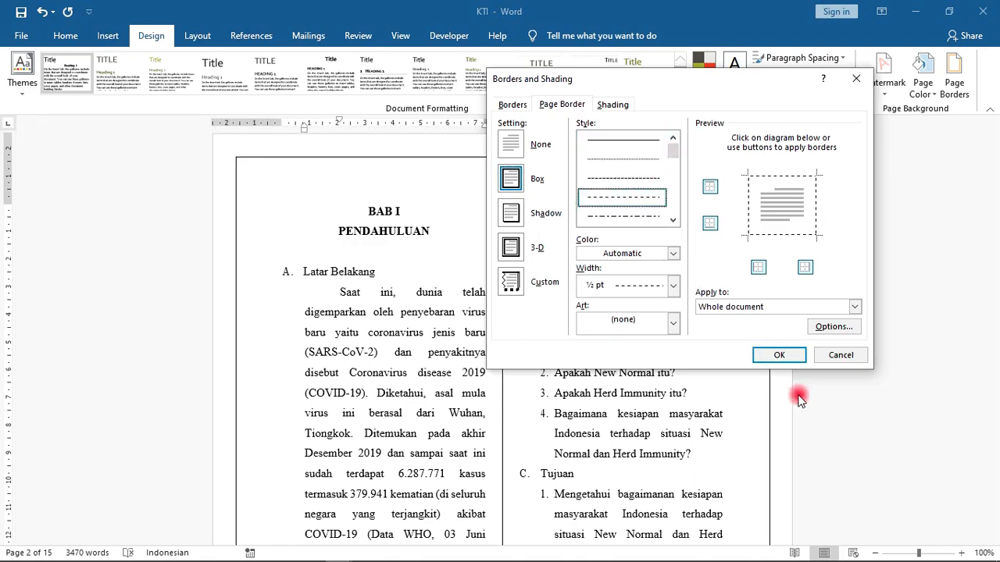
pyautogui.click(772, 354)
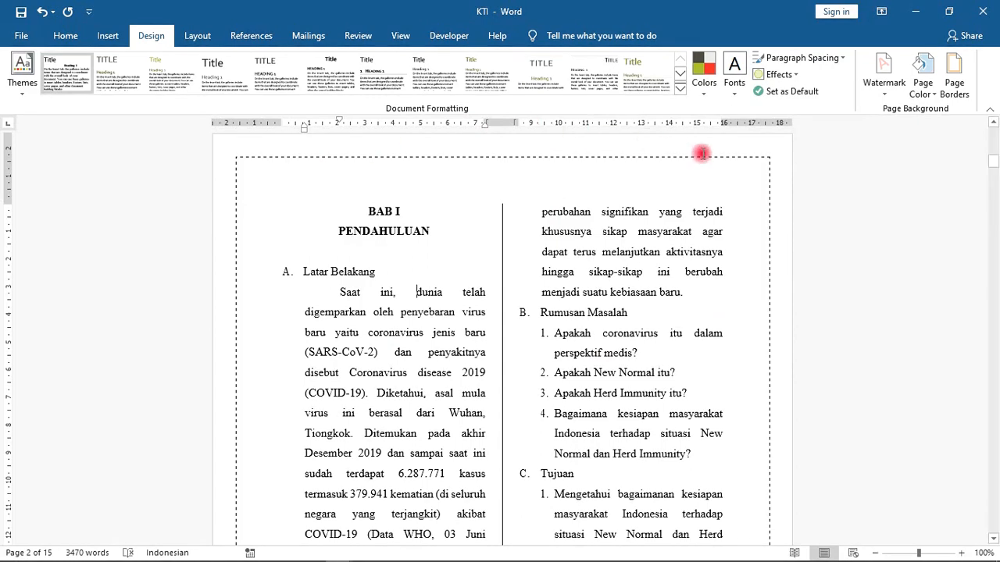
# Step: Set the dashed page border's color to standard red and check it on the pages
pyautogui.click(966, 86)
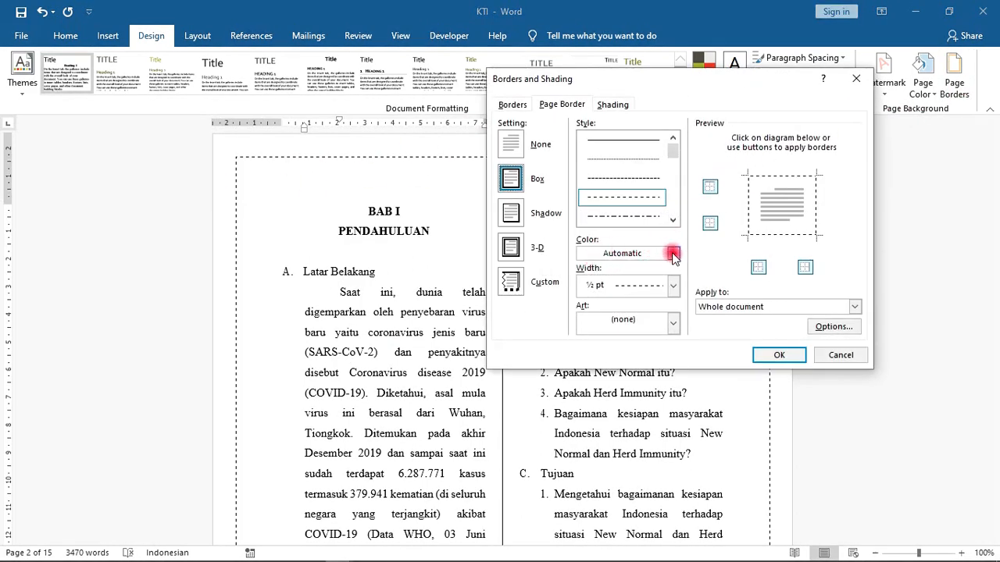
pyautogui.click(674, 254)
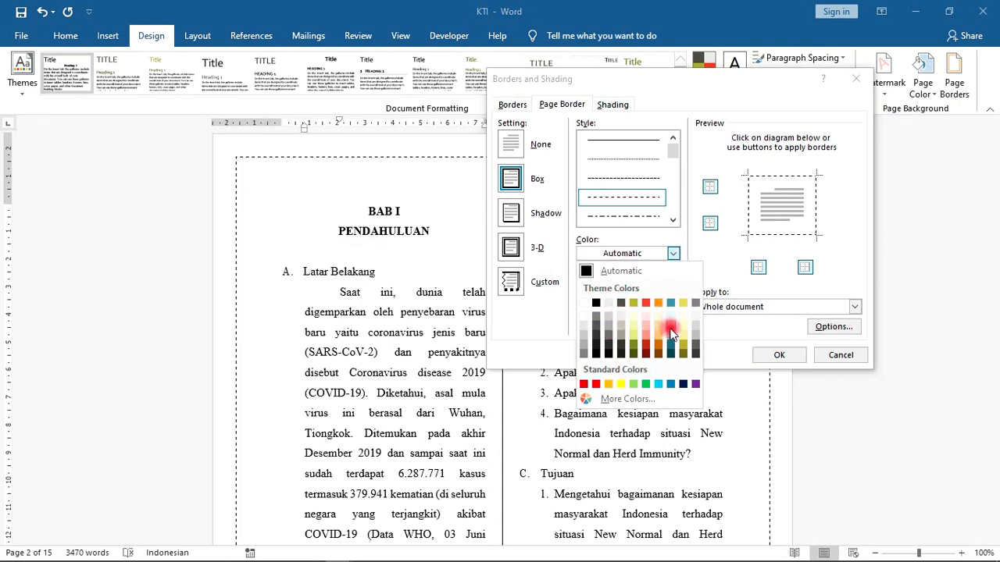
pyautogui.click(598, 384)
pyautogui.click(779, 355)
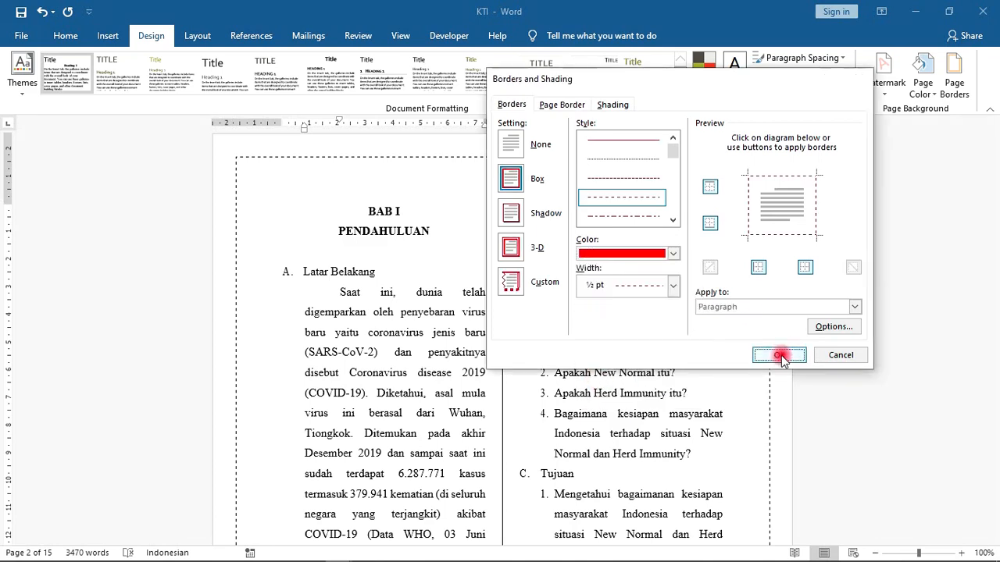
pyautogui.scroll(-1, 729, 313)
pyautogui.scroll(2, 407, 214)
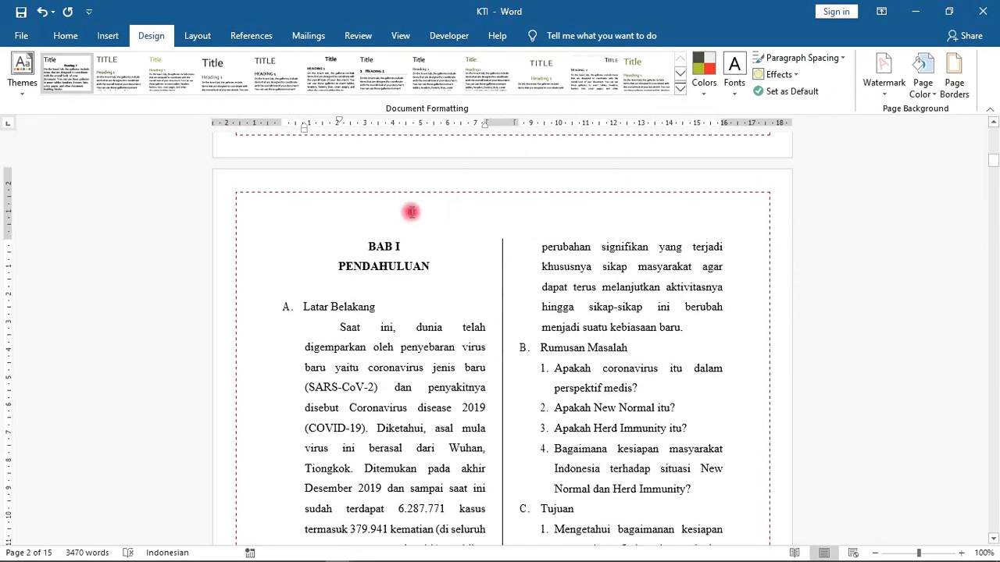
pyautogui.scroll(1, 413, 204)
pyautogui.scroll(-1, 508, 215)
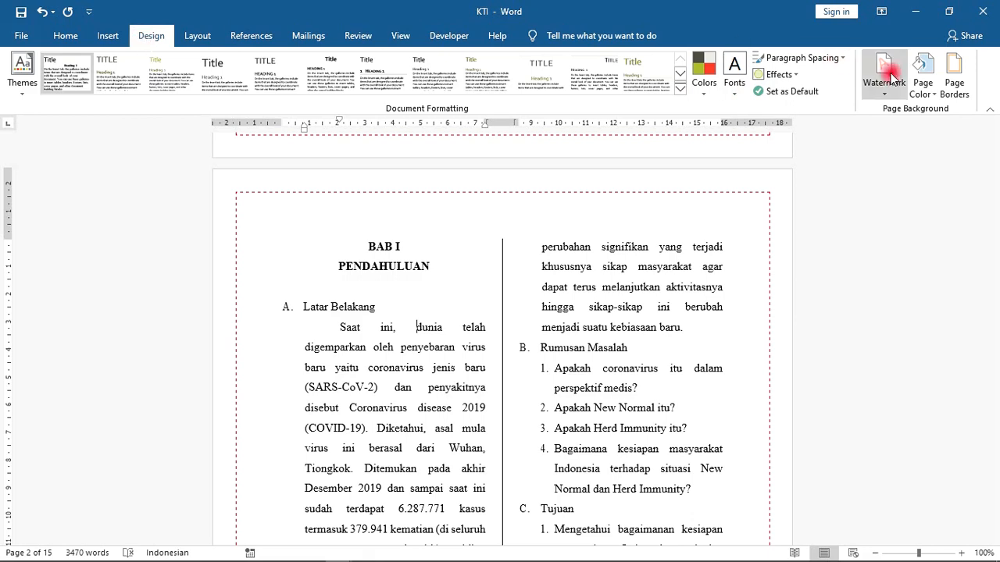
# Step: Set the page color to the darkest near-black shade of the black theme color
pyautogui.click(922, 89)
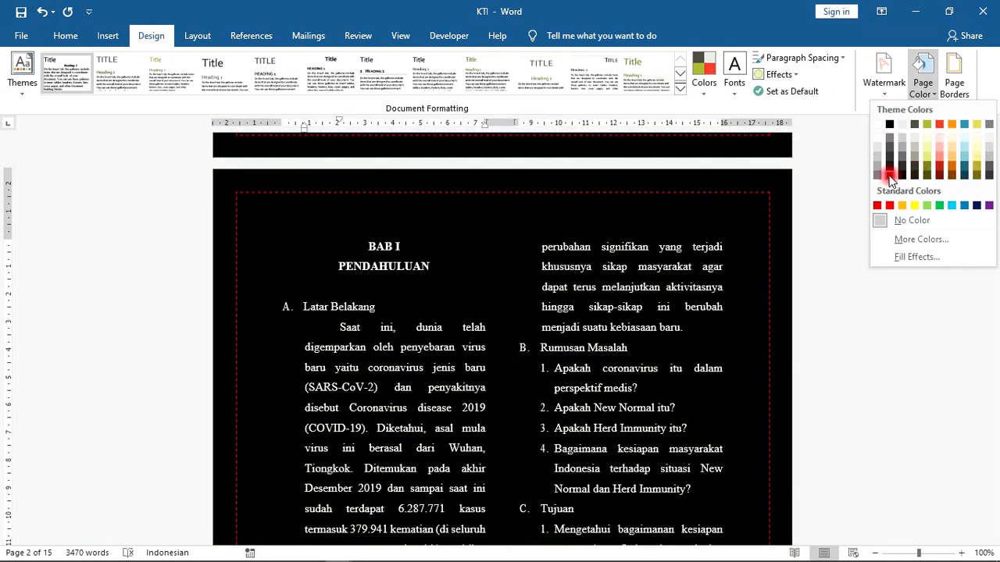
pyautogui.click(889, 175)
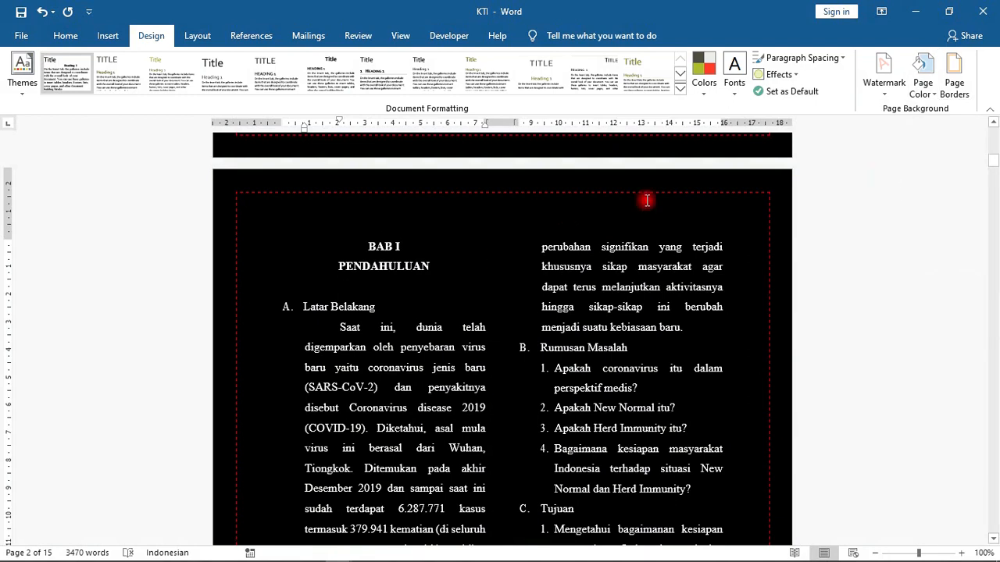
# Step: Change the page color to a light cyan-blue from the standard color hexagon under More Colors
pyautogui.click(916, 93)
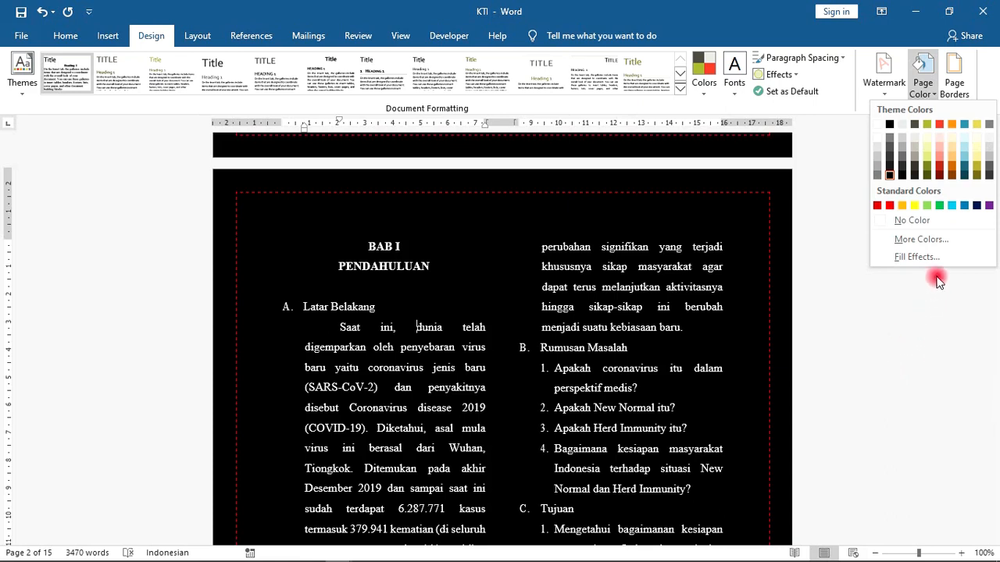
pyautogui.click(910, 242)
pyautogui.click(454, 176)
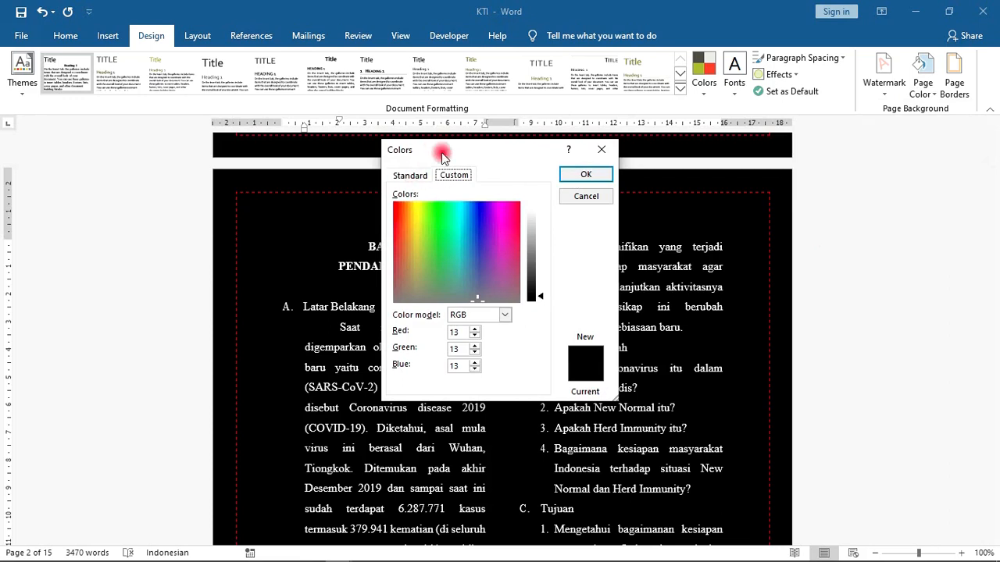
pyautogui.moveTo(441, 157); pyautogui.dragTo(561, 136)
pyautogui.click(547, 156)
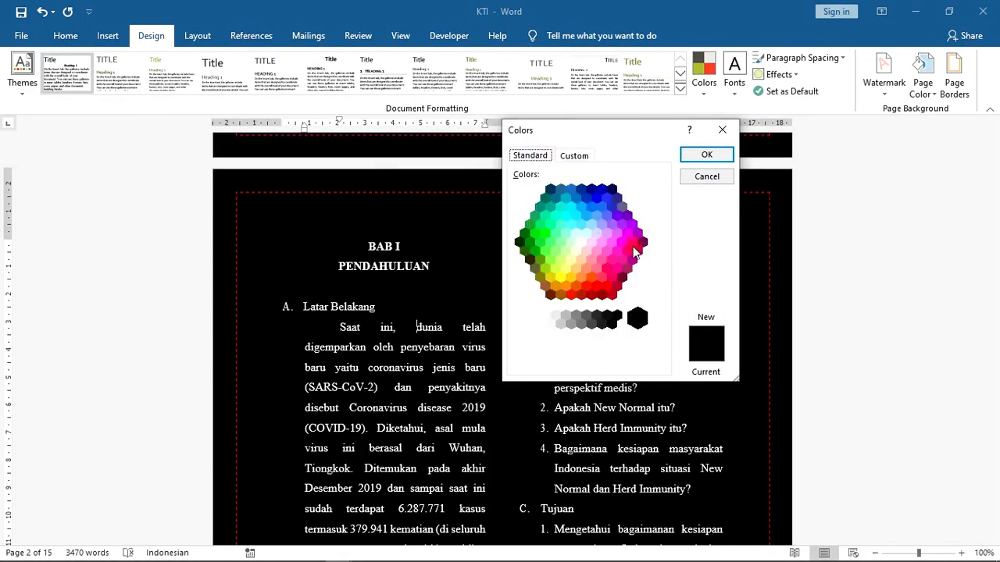
pyautogui.click(601, 258)
pyautogui.doubleClick(613, 222)
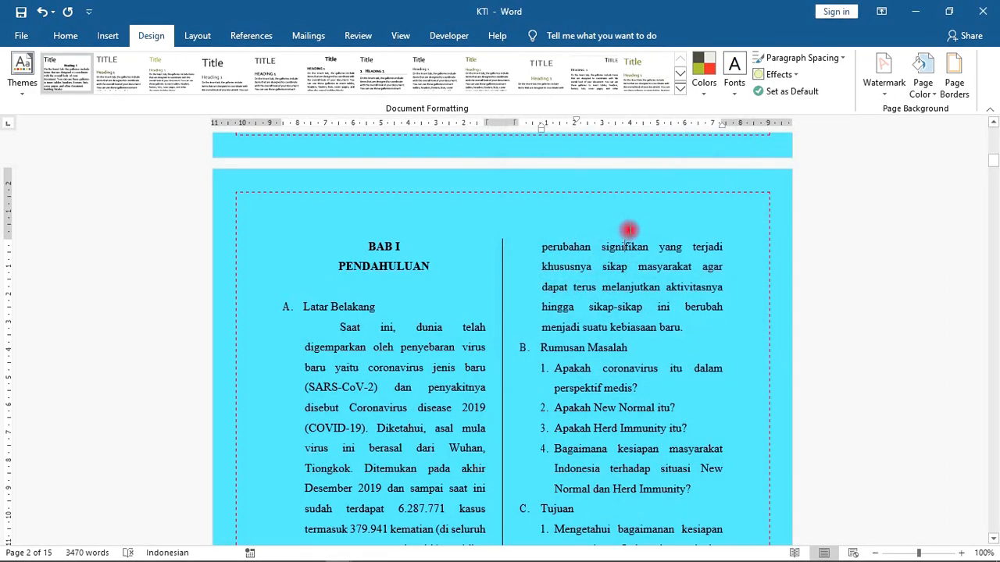
# Step: Set the page color to a custom light green with RGB values 142, 216, 149
pyautogui.click(929, 84)
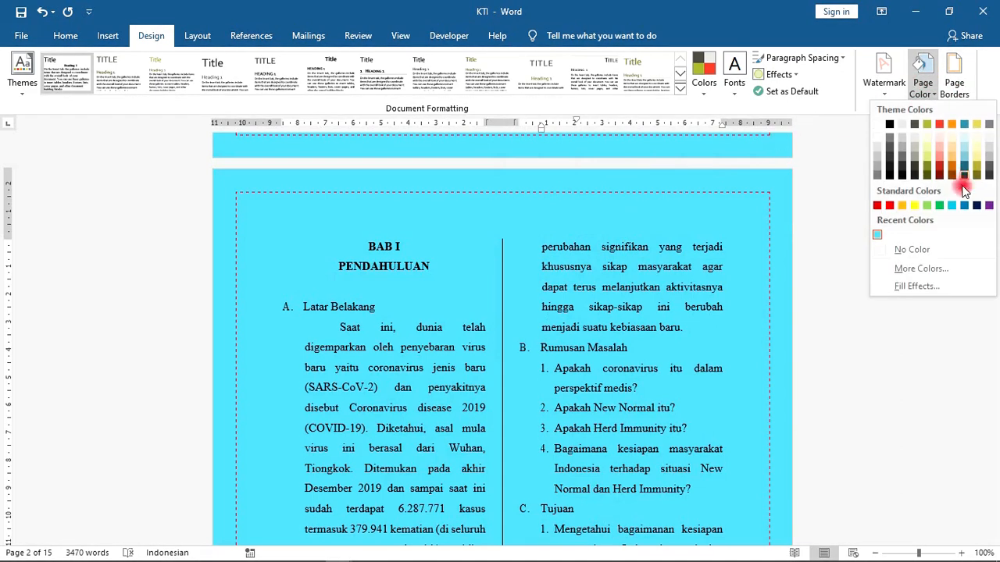
pyautogui.click(915, 270)
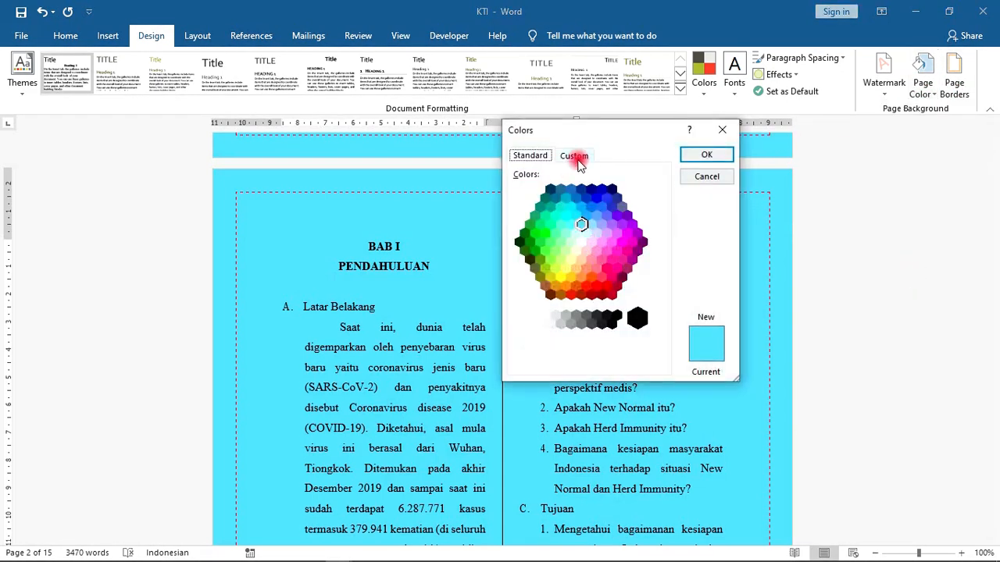
pyautogui.click(573, 157)
pyautogui.moveTo(552, 232)
pyautogui.mouseDown()
pyautogui.moveTo(605, 201)
pyautogui.moveTo(536, 196)
pyautogui.moveTo(626, 205)
pyautogui.moveTo(584, 236)
pyautogui.moveTo(544, 207)
pyautogui.moveTo(557, 232)
pyautogui.mouseUp()
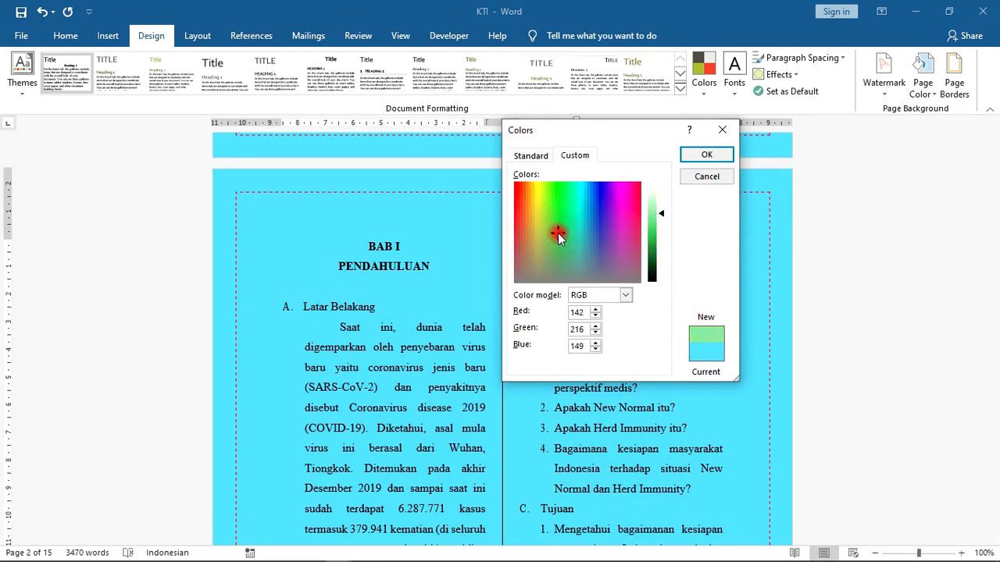
pyautogui.click(706, 155)
pyautogui.scroll(1, 455, 311)
pyautogui.scroll(-1, 495, 283)
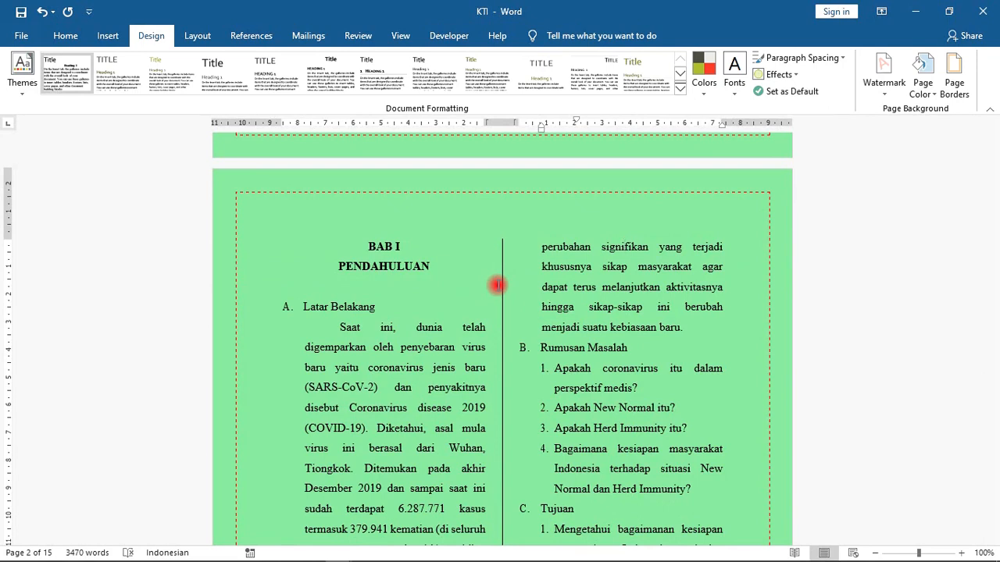
# Step: Fill the page background with the "Diagonal stripes: Wide downward" pattern through Fill Effects and check it on the pages
pyautogui.click(922, 95)
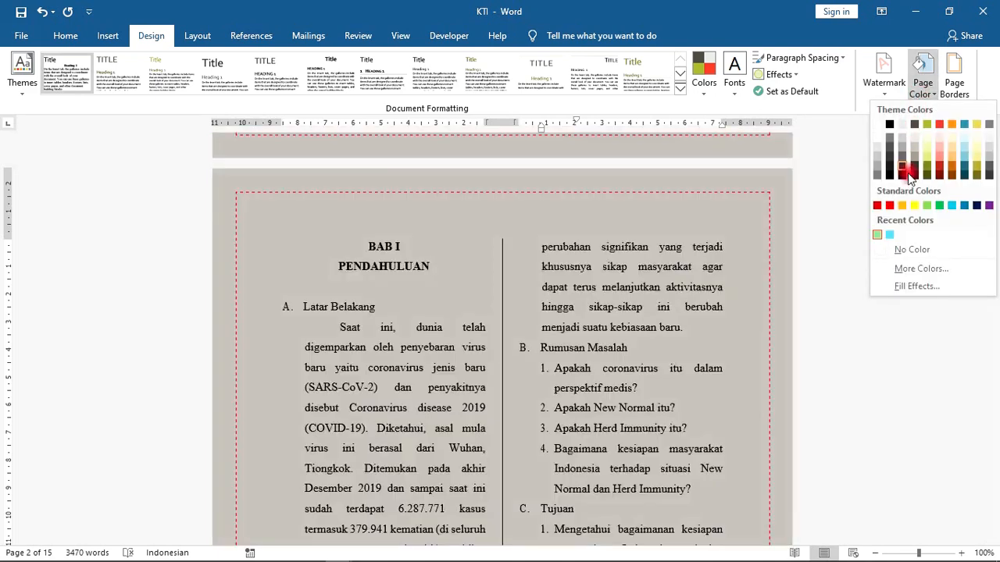
pyautogui.click(912, 289)
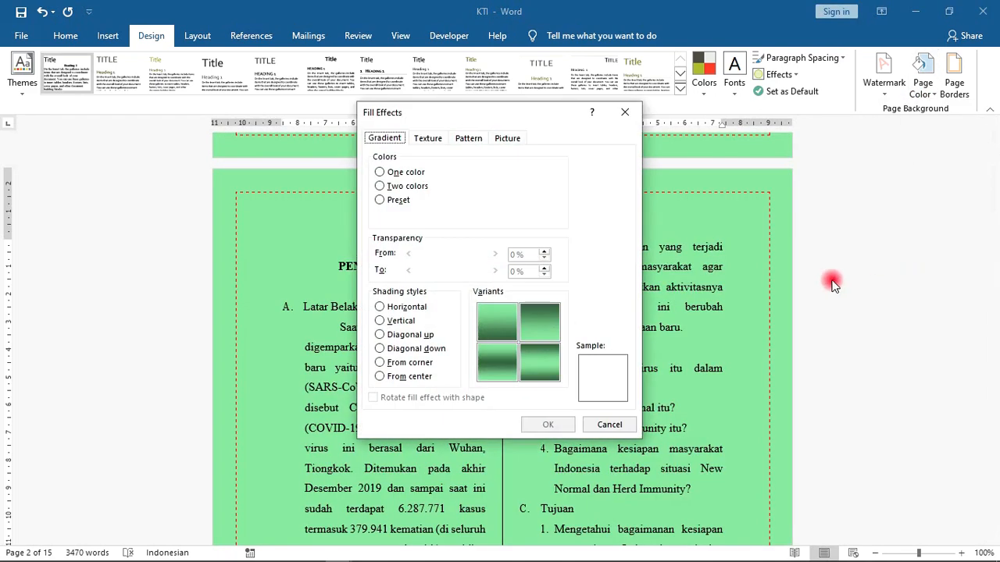
pyautogui.moveTo(522, 105); pyautogui.dragTo(596, 92)
pyautogui.click(538, 120)
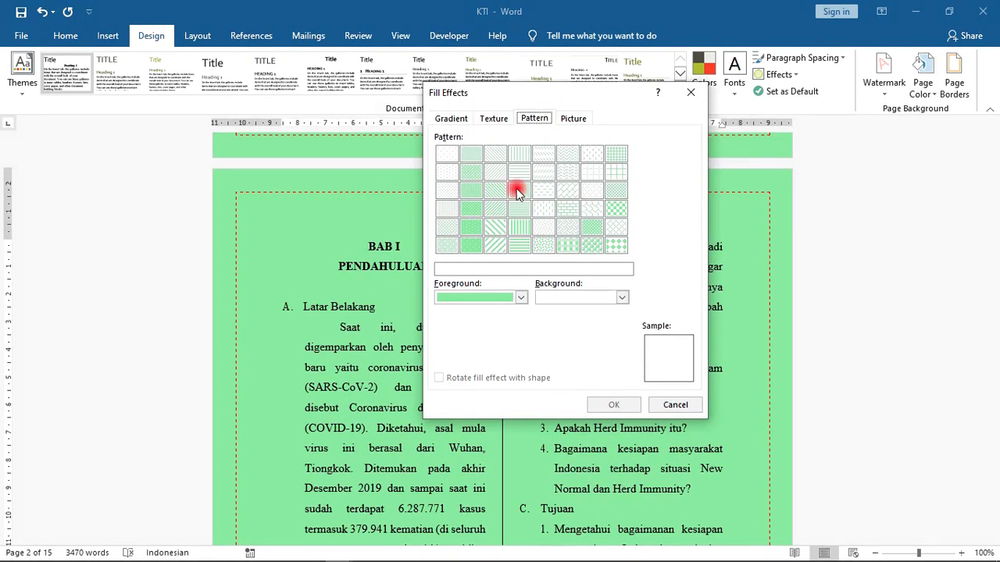
pyautogui.click(519, 173)
pyautogui.click(515, 153)
pyautogui.click(447, 153)
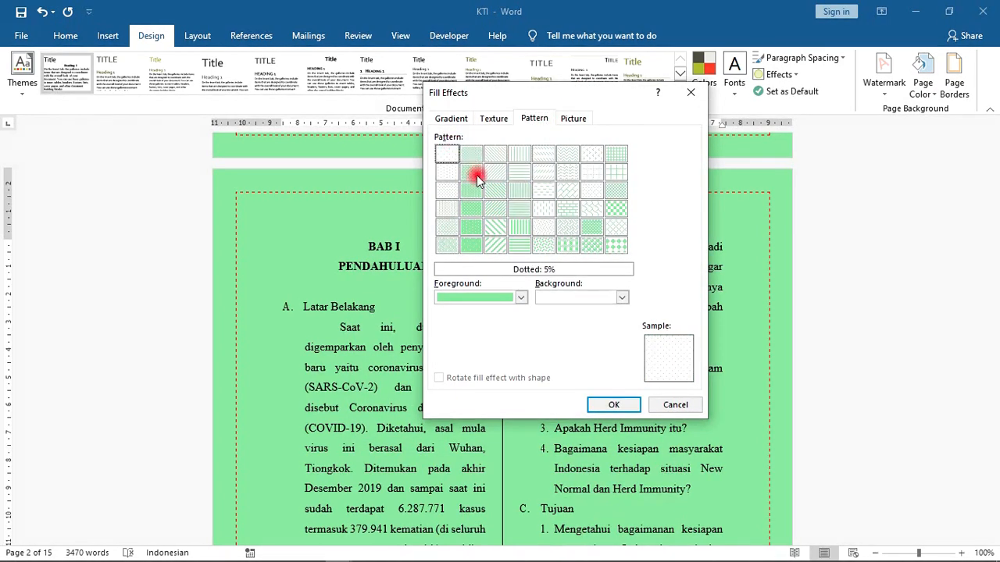
pyautogui.click(493, 119)
pyautogui.click(452, 118)
pyautogui.click(534, 118)
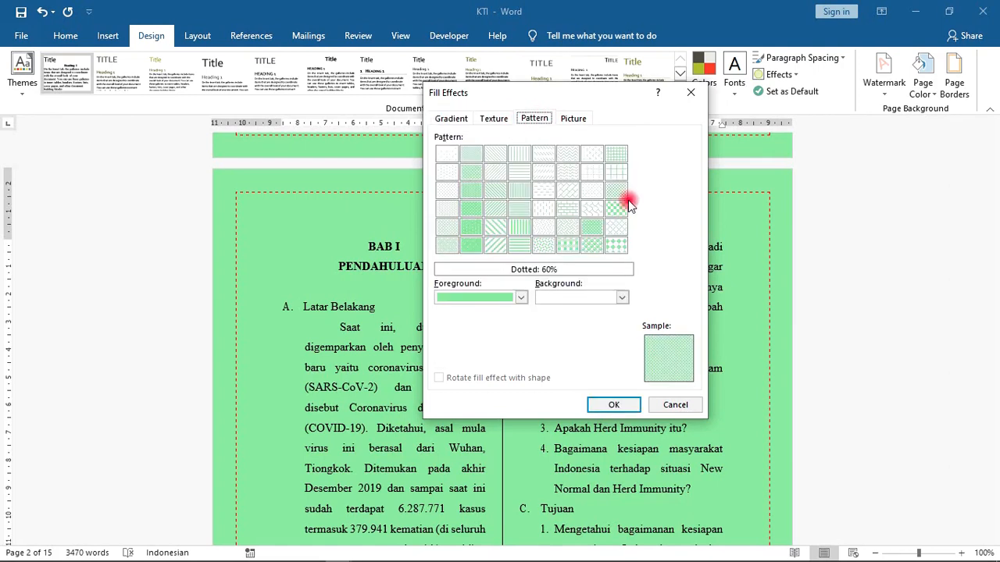
pyautogui.click(592, 207)
pyautogui.click(501, 226)
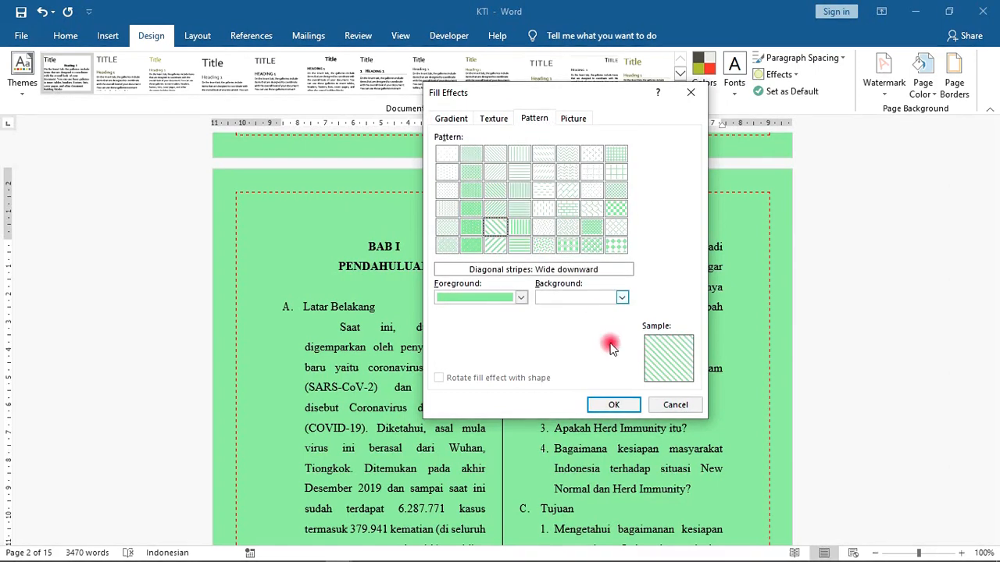
pyautogui.click(609, 404)
pyautogui.scroll(-3, 508, 422)
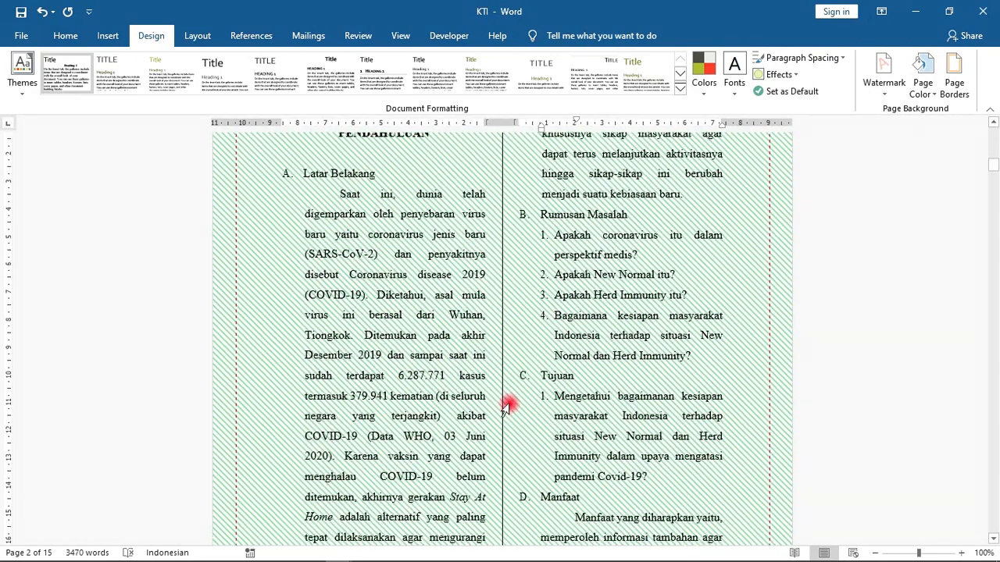
pyautogui.scroll(7, 477, 377)
pyautogui.scroll(-8, 407, 286)
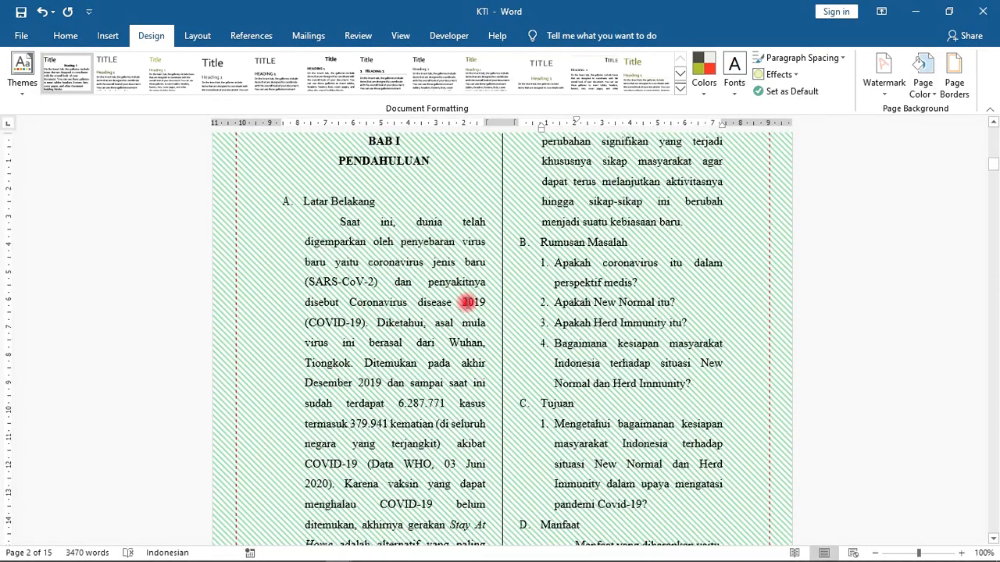
pyautogui.scroll(3, 437, 269)
pyautogui.click(922, 78)
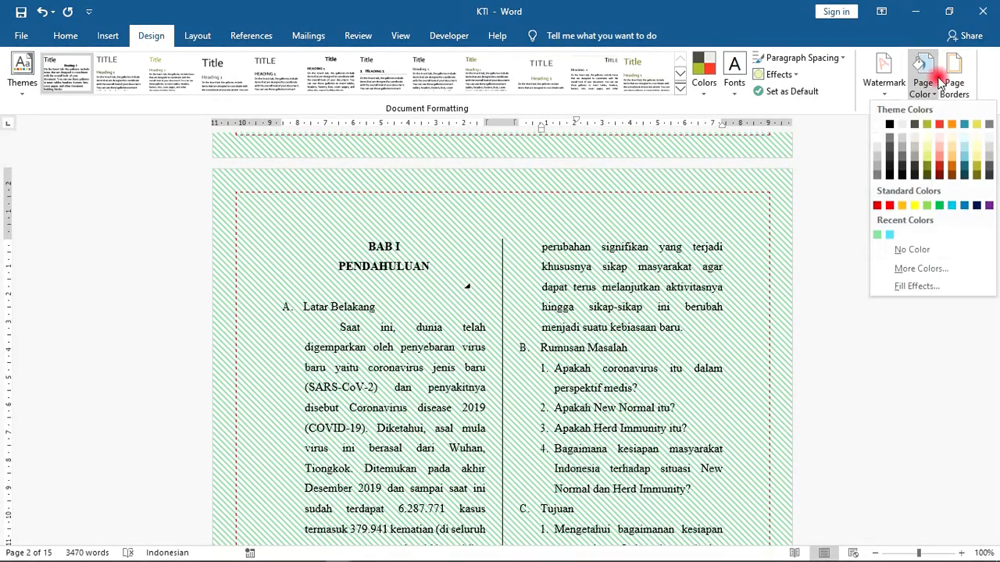
pyautogui.click(908, 268)
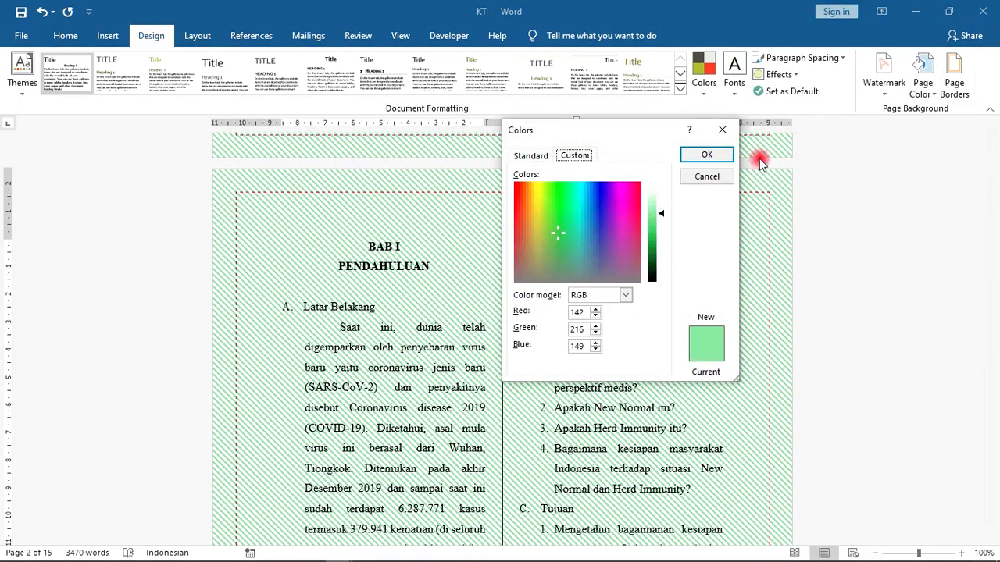
pyautogui.click(726, 126)
# Step: Change the page background's fill effect to the large grid pattern with the light green foreground
pyautogui.click(923, 79)
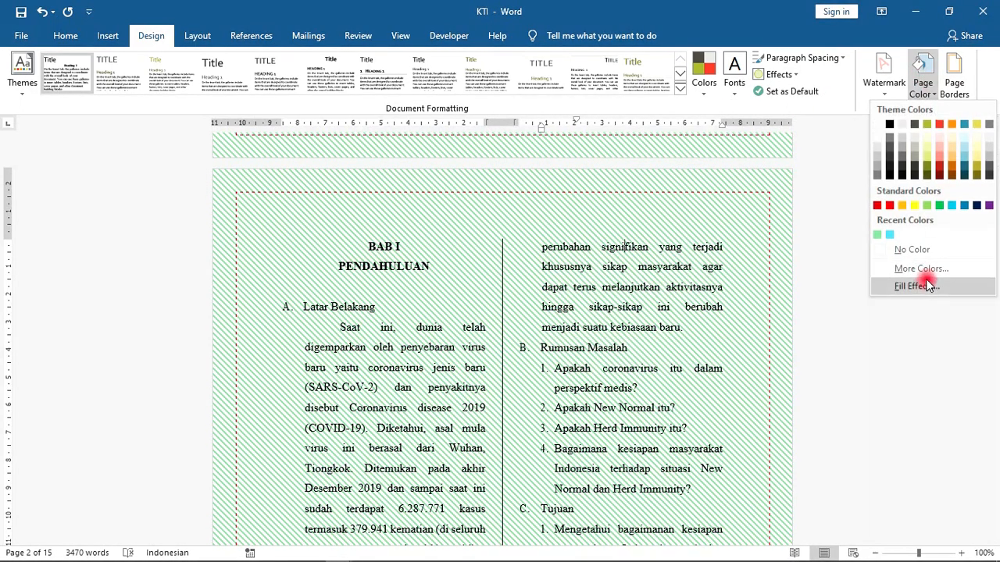
pyautogui.click(924, 284)
pyautogui.click(568, 169)
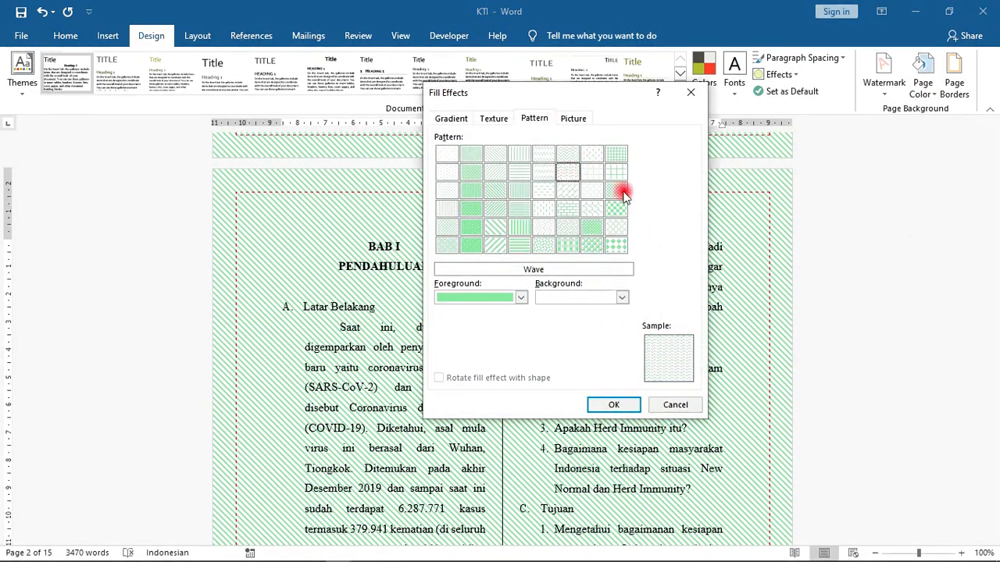
pyautogui.click(616, 171)
pyautogui.click(615, 403)
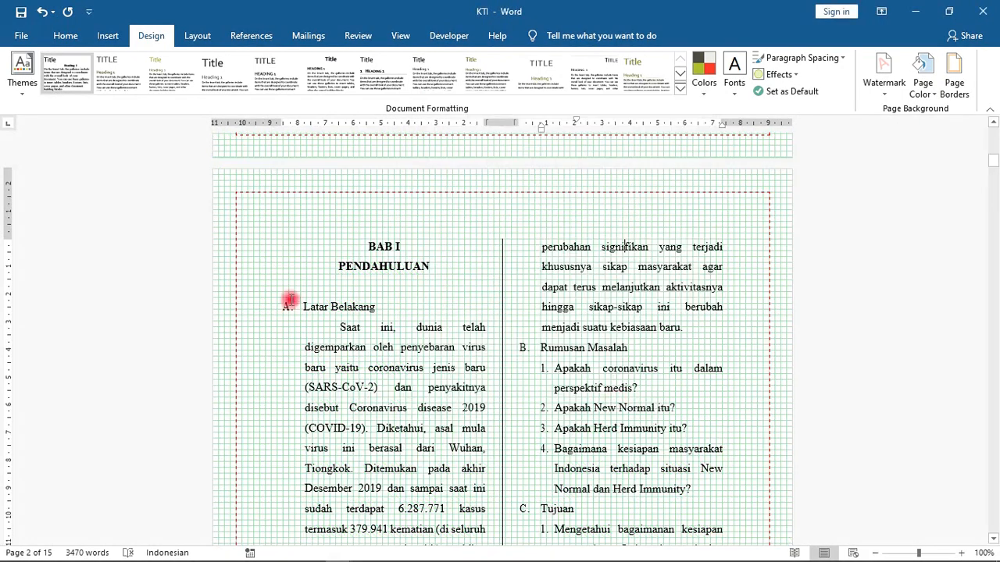
pyautogui.scroll(-3, 531, 273)
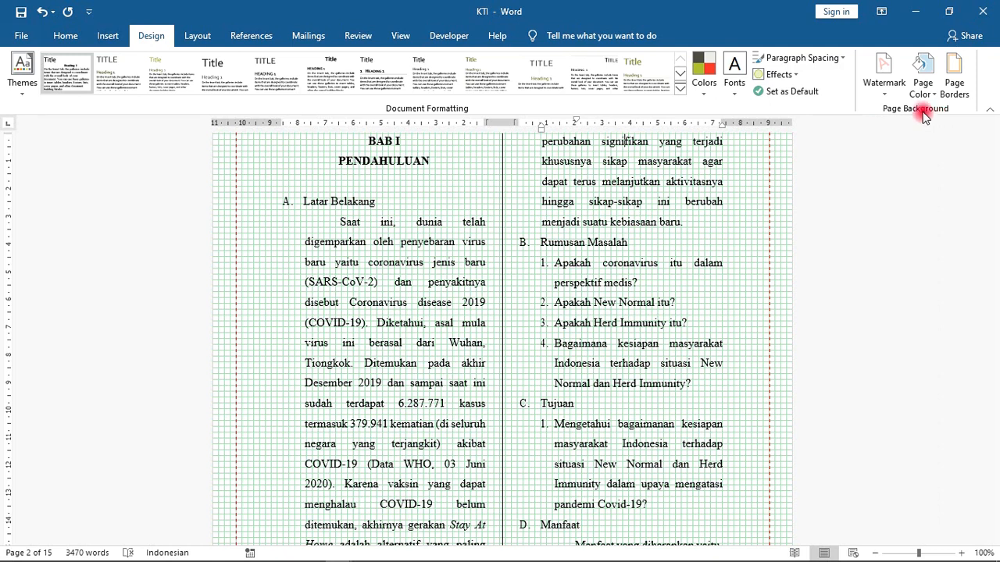
# Step: Apply the built-in CONFIDENTIAL 1 watermark to the document and check it on the page
pyautogui.click(889, 82)
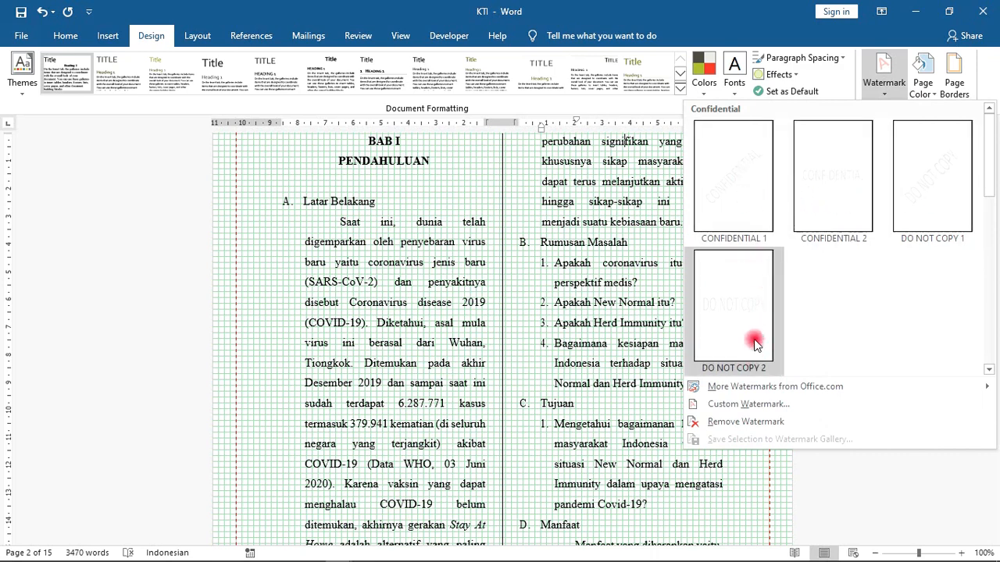
pyautogui.click(732, 180)
pyautogui.scroll(-4, 581, 416)
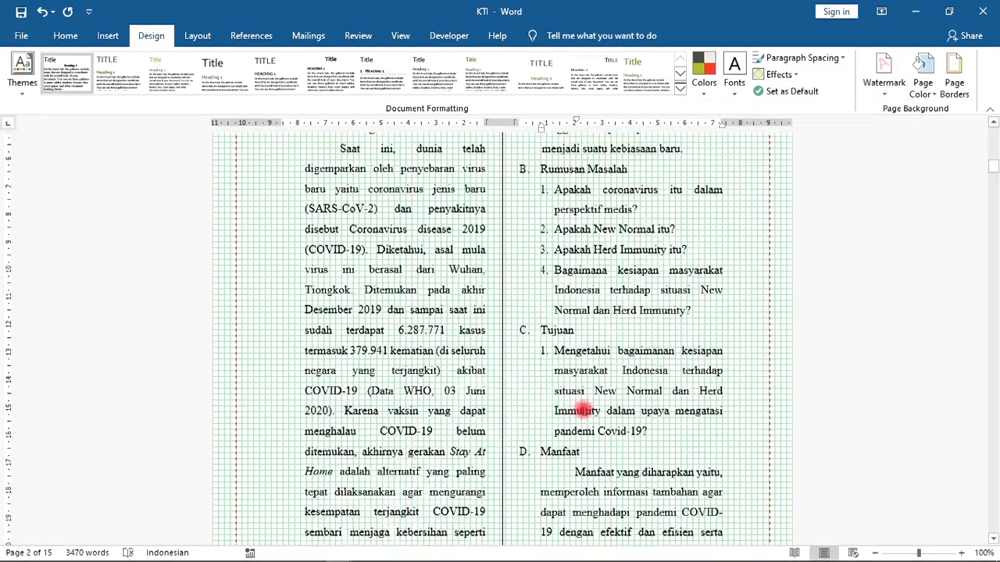
pyautogui.scroll(2, 576, 289)
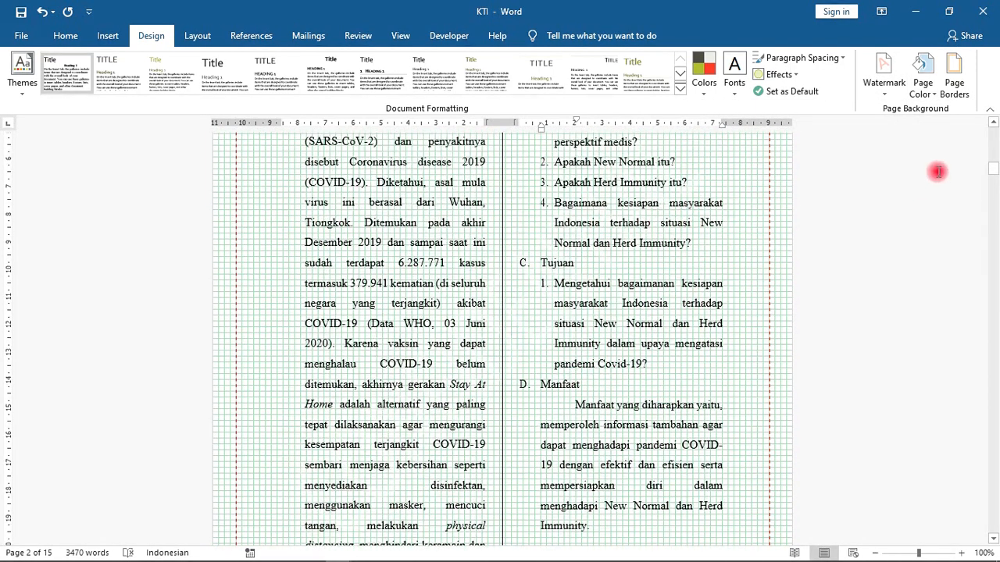
# Step: Apply a custom text watermark with the language set to Indonesian and the text "bvbvhvhbhbh", and check it on the page
pyautogui.click(884, 87)
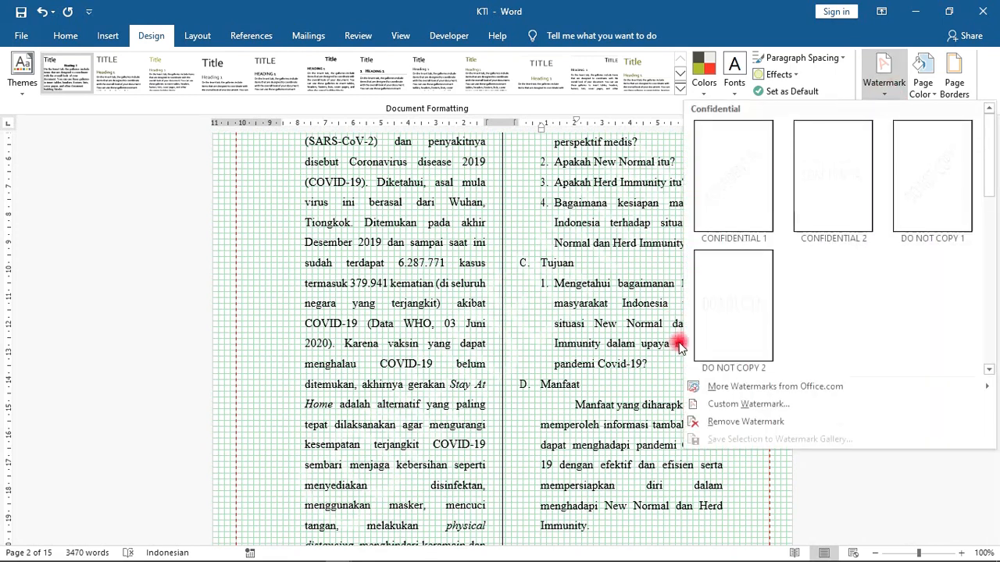
pyautogui.click(734, 403)
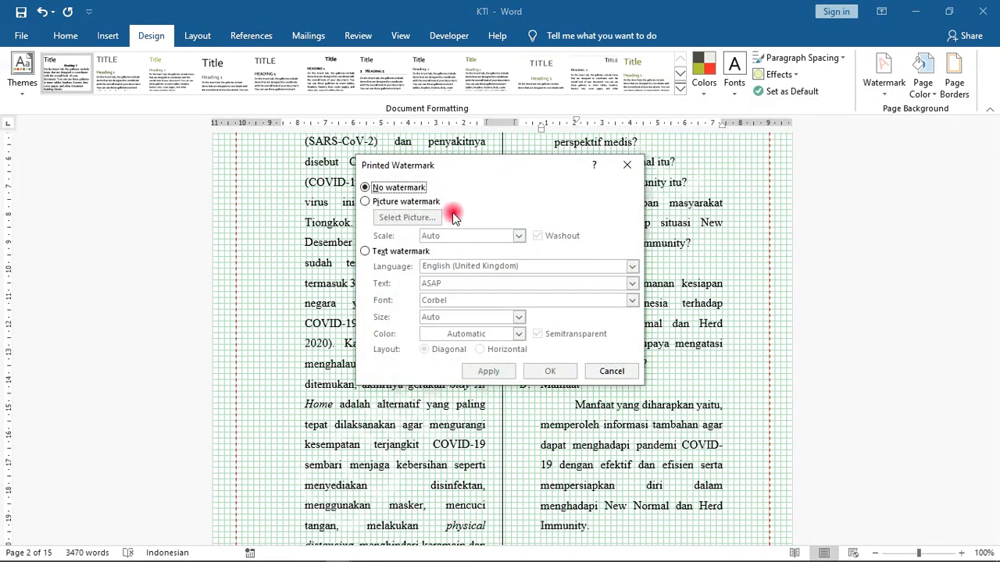
pyautogui.moveTo(480, 162); pyautogui.dragTo(498, 151)
pyautogui.click(383, 241)
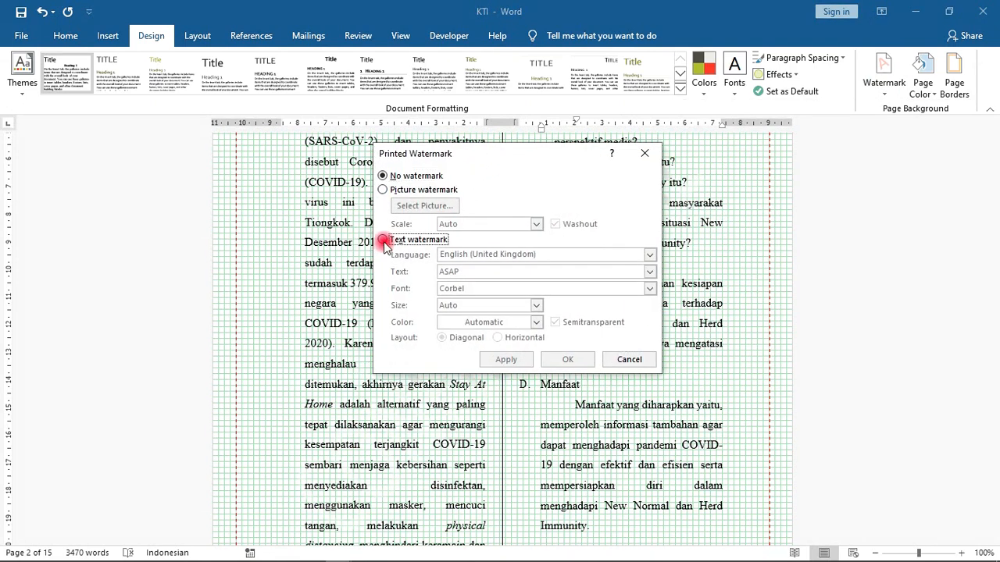
pyautogui.click(558, 254)
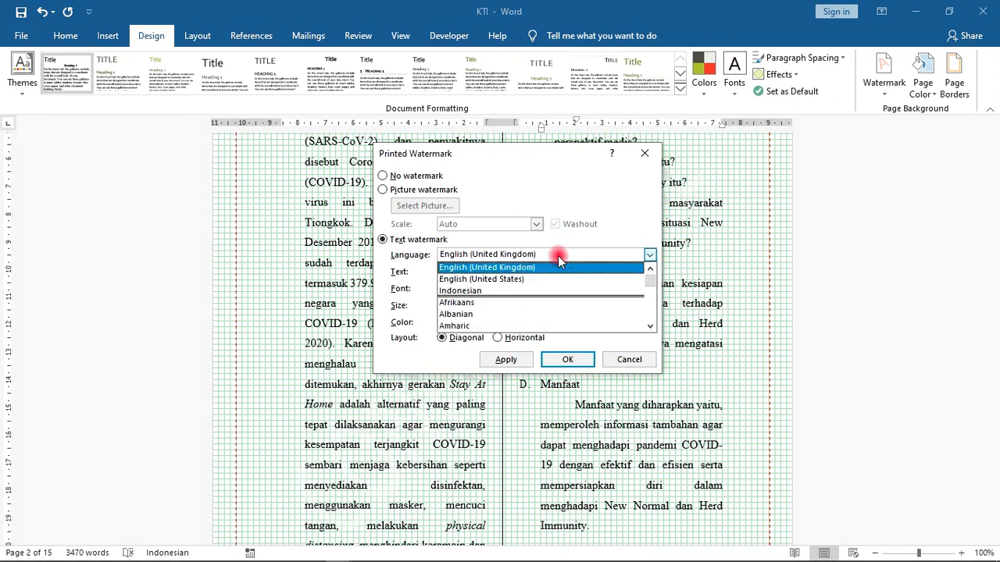
pyautogui.click(510, 290)
pyautogui.click(511, 273)
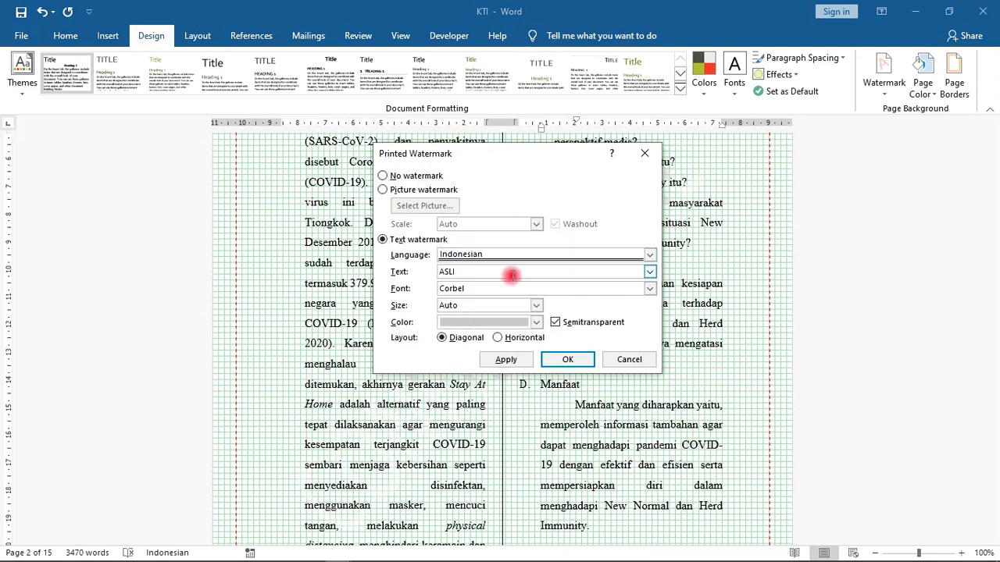
pyautogui.moveTo(511, 275); pyautogui.dragTo(428, 286)
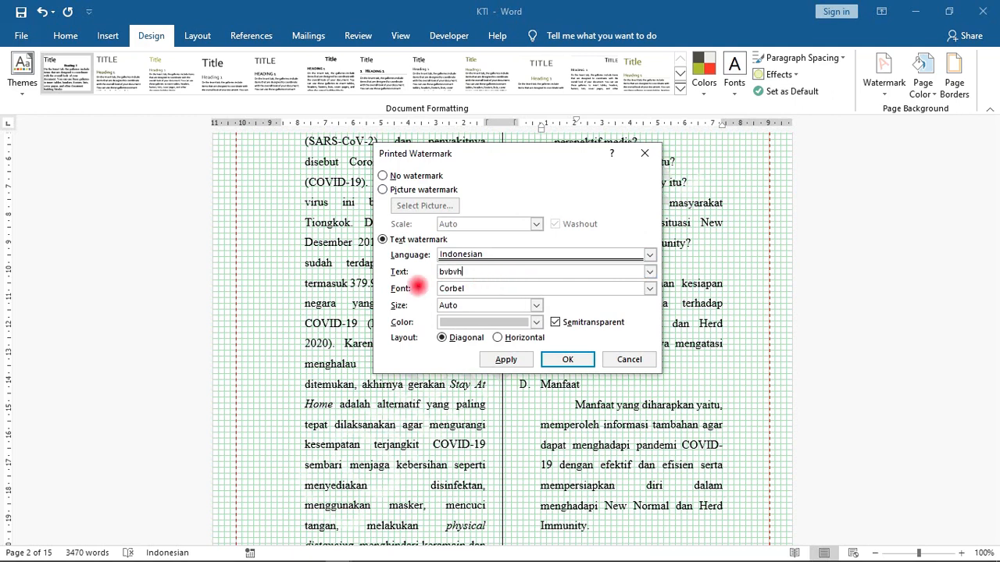
pyautogui.click(568, 359)
pyautogui.scroll(-2, 412, 368)
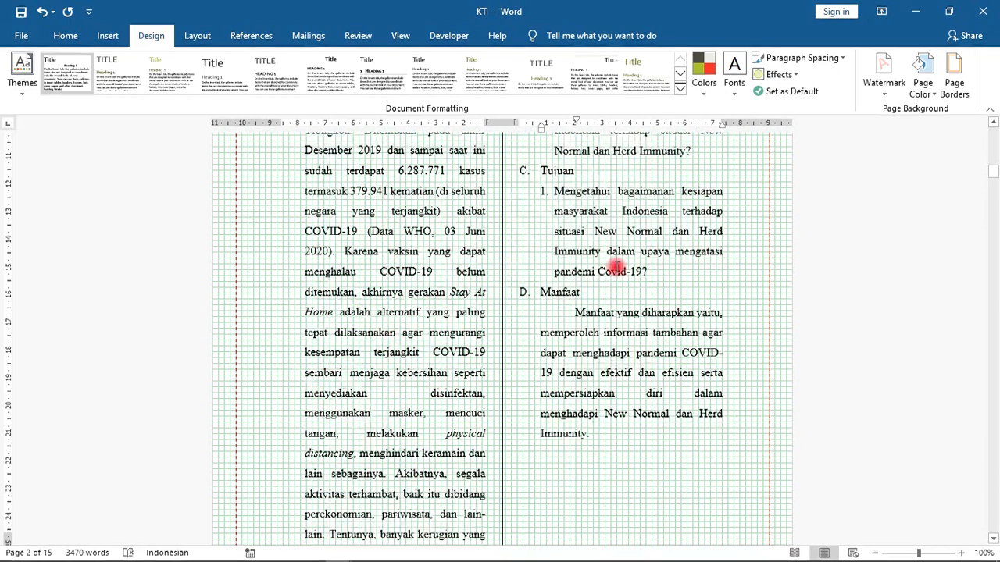
pyautogui.scroll(1, 428, 375)
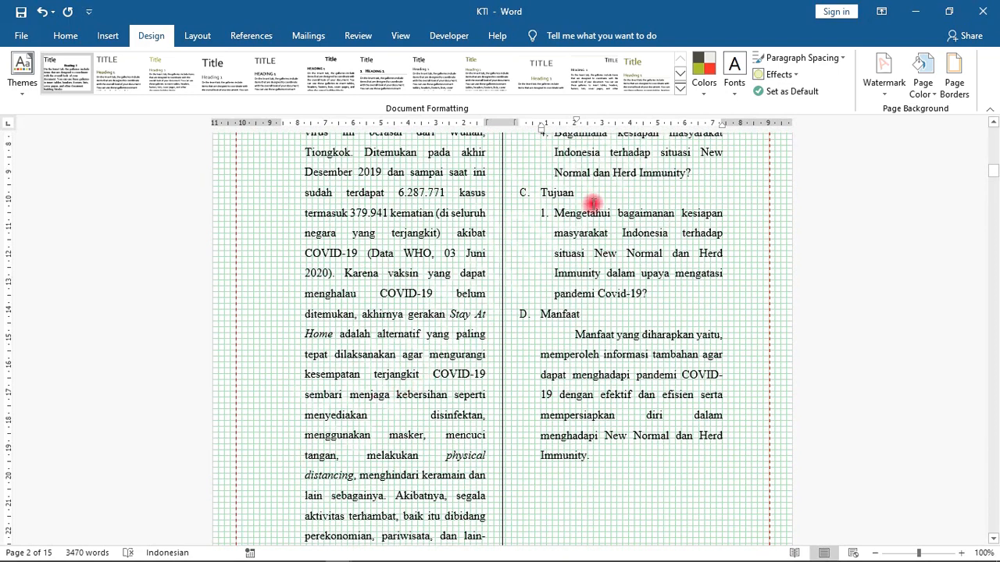
pyautogui.scroll(1, 586, 241)
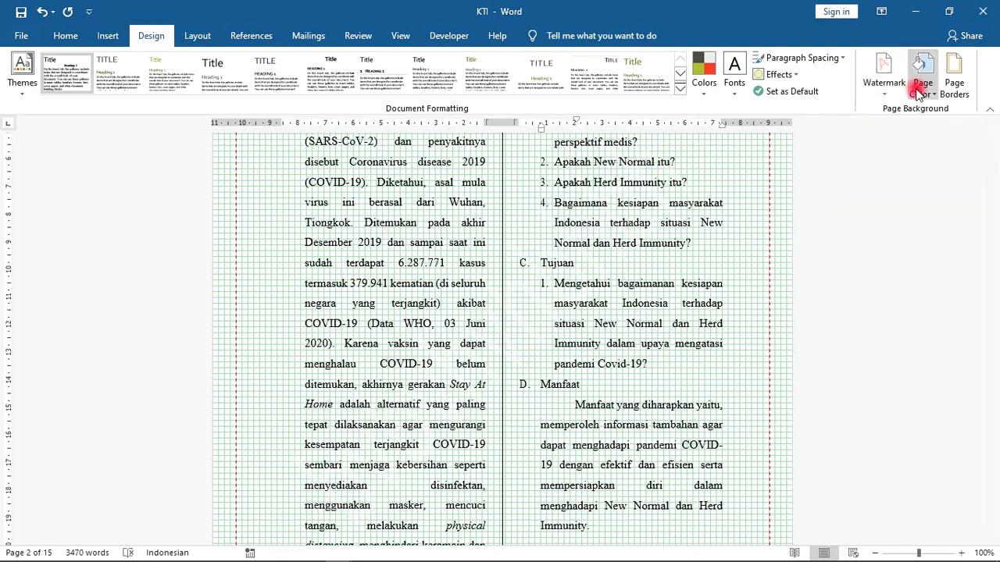
# Step: Apply a custom picture watermark using the image 6732e3d3-ec07-4c8c-8bce-8333f42254a5 from Pictures, with Auto scale and Washout
pyautogui.click(876, 97)
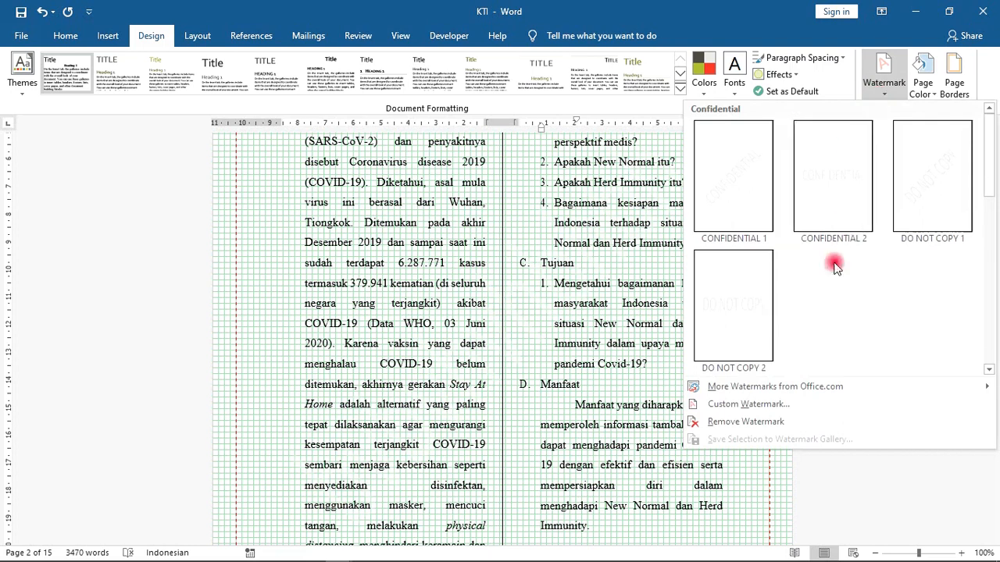
pyautogui.click(730, 405)
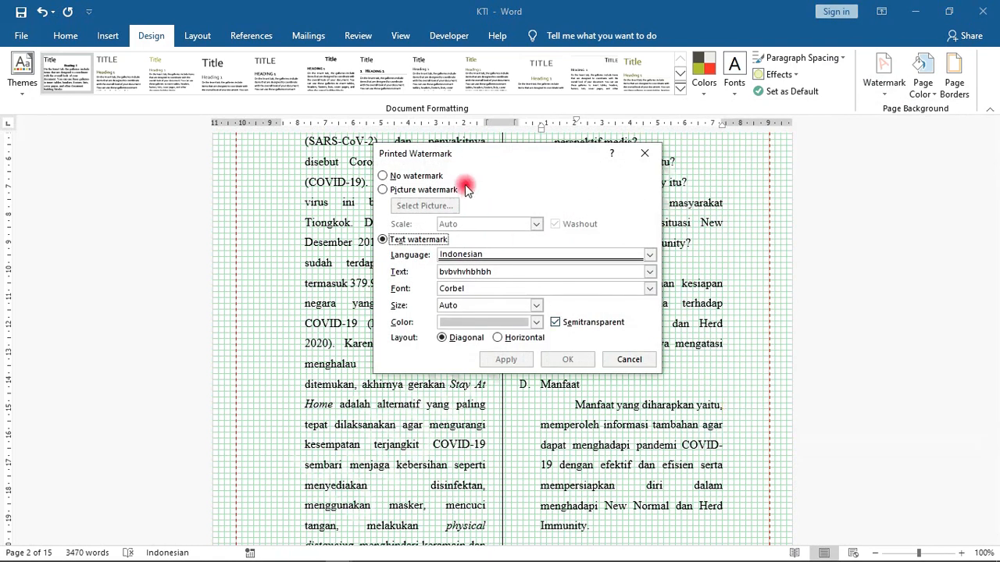
pyautogui.moveTo(457, 154); pyautogui.dragTo(524, 134)
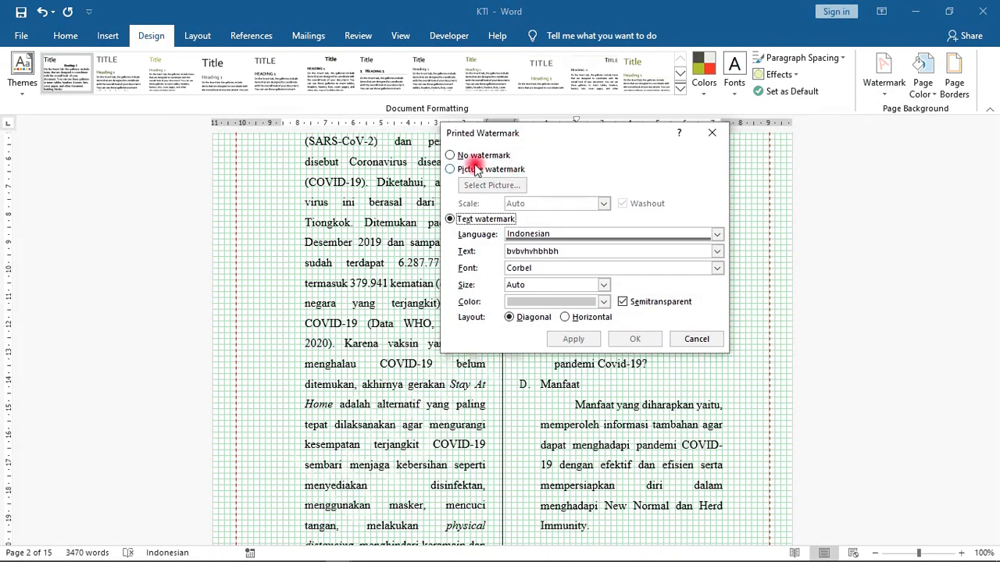
pyautogui.click(474, 171)
pyautogui.click(519, 189)
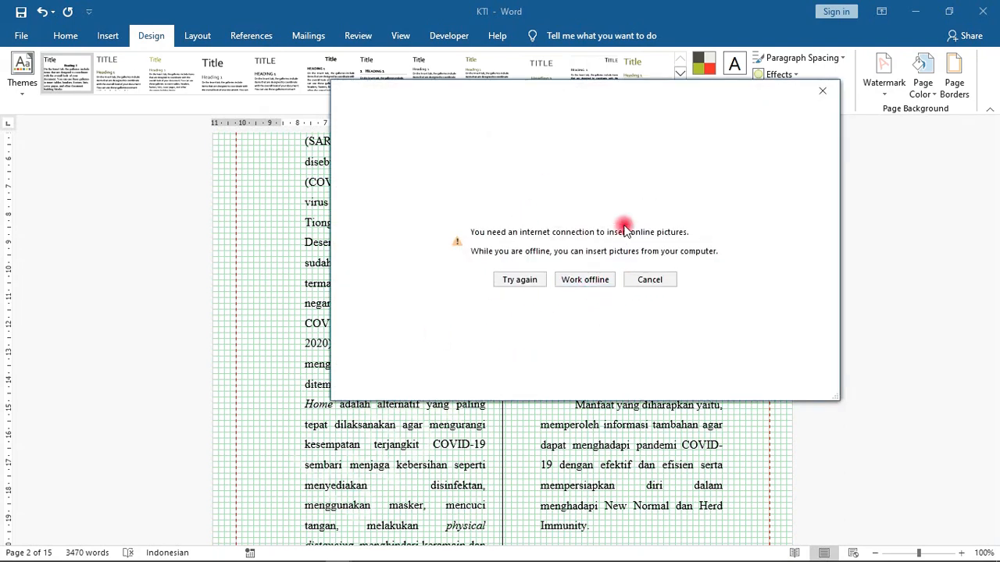
pyautogui.click(584, 283)
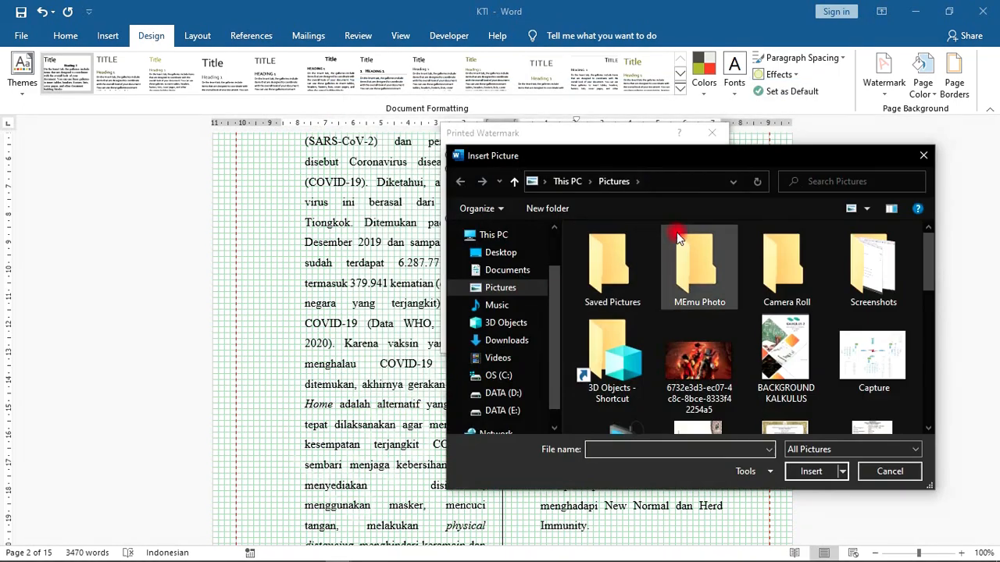
pyautogui.moveTo(640, 168); pyautogui.dragTo(577, 104)
pyautogui.click(656, 293)
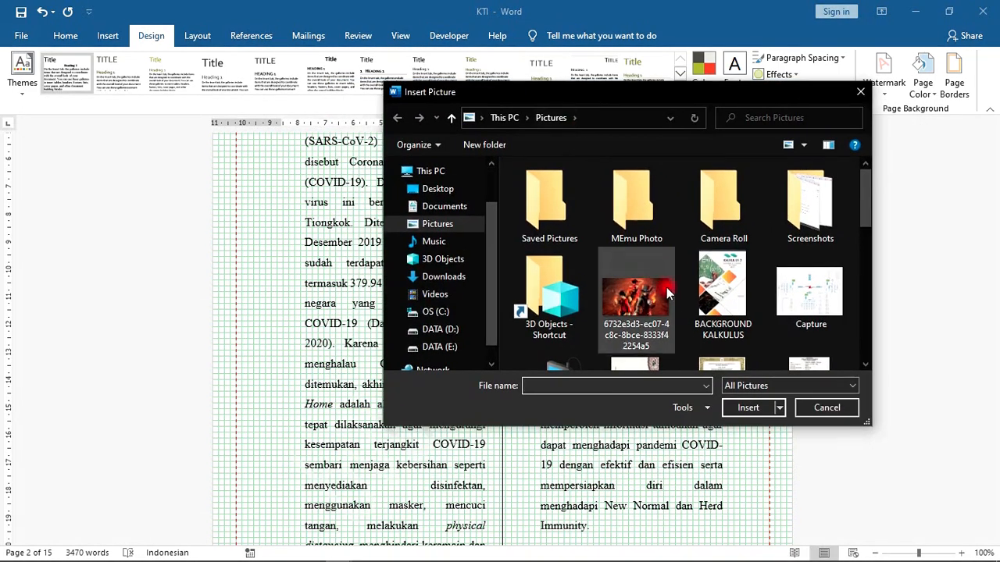
pyautogui.click(769, 407)
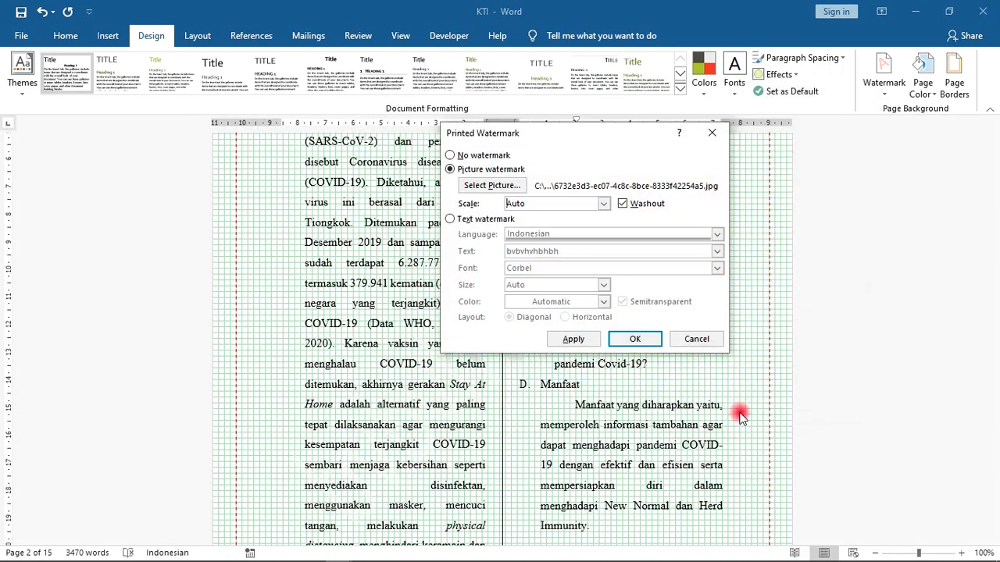
pyautogui.click(635, 339)
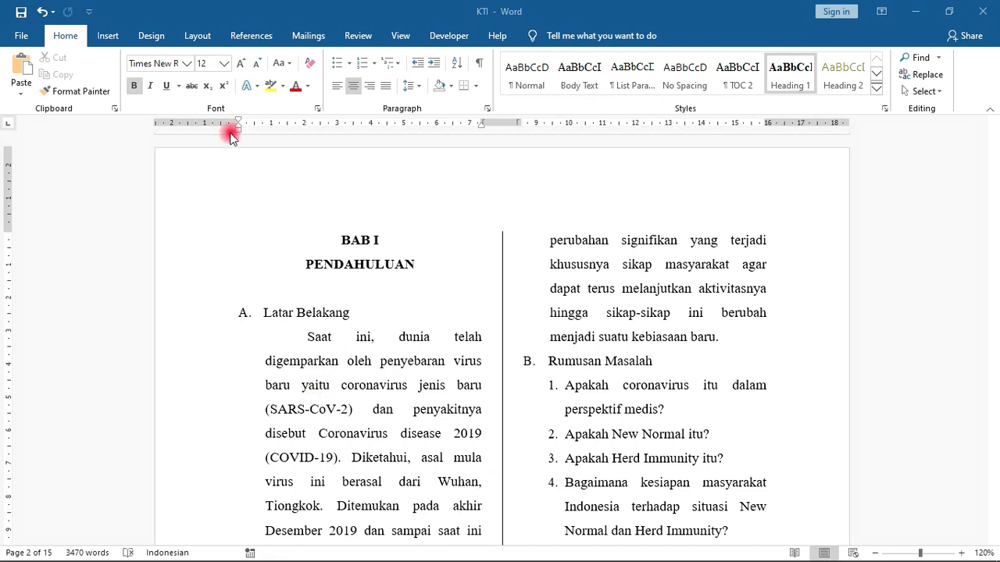
# Step: Insert the built-in Facet (Even Page) header into the document and check it on the page
pyautogui.click(110, 36)
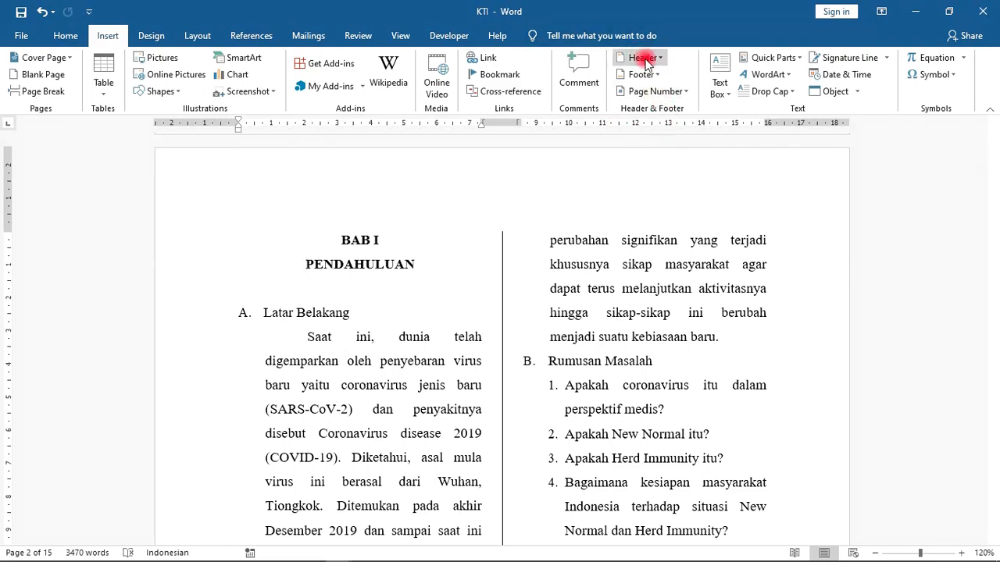
pyautogui.click(642, 58)
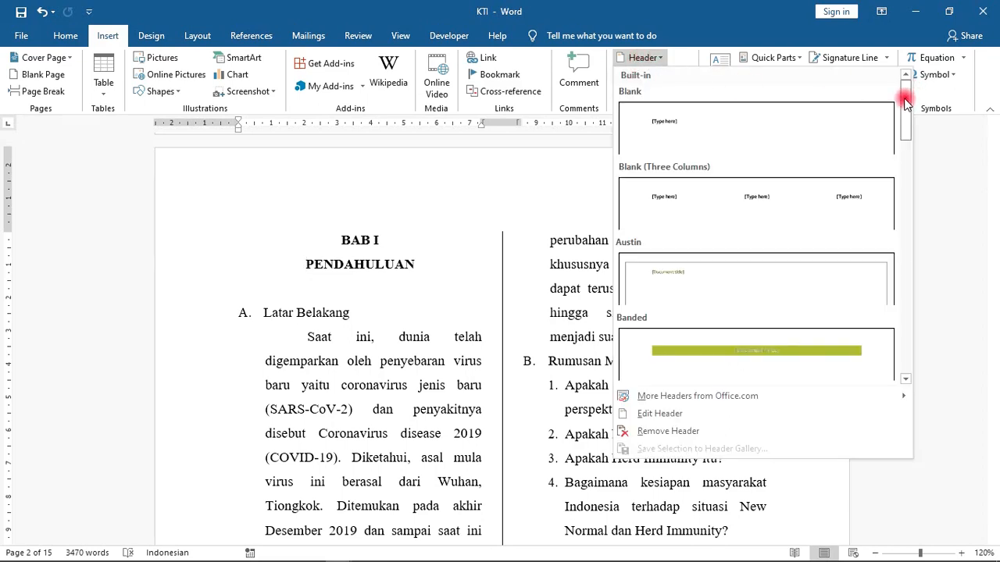
pyautogui.moveTo(904, 101); pyautogui.dragTo(901, 156)
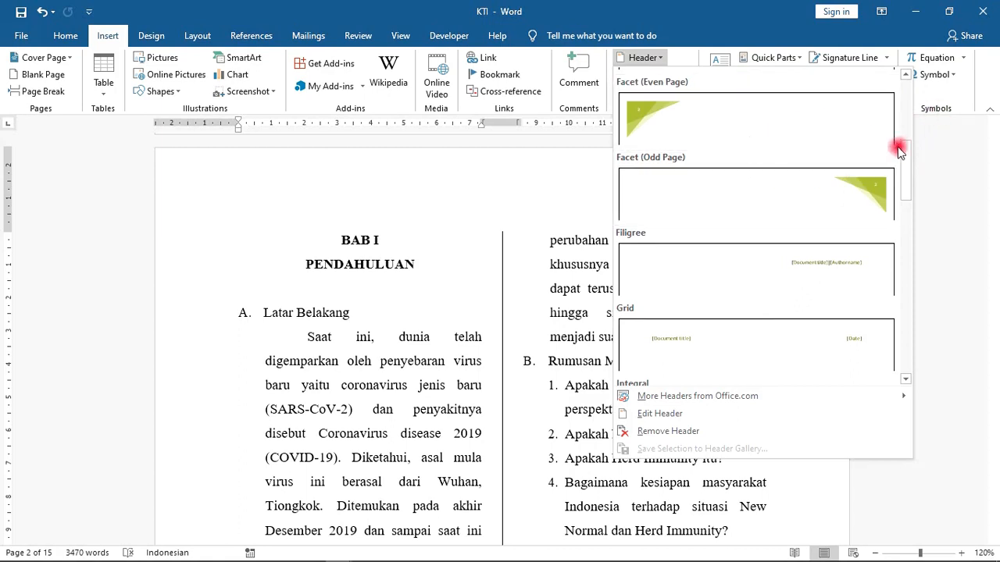
pyautogui.click(698, 113)
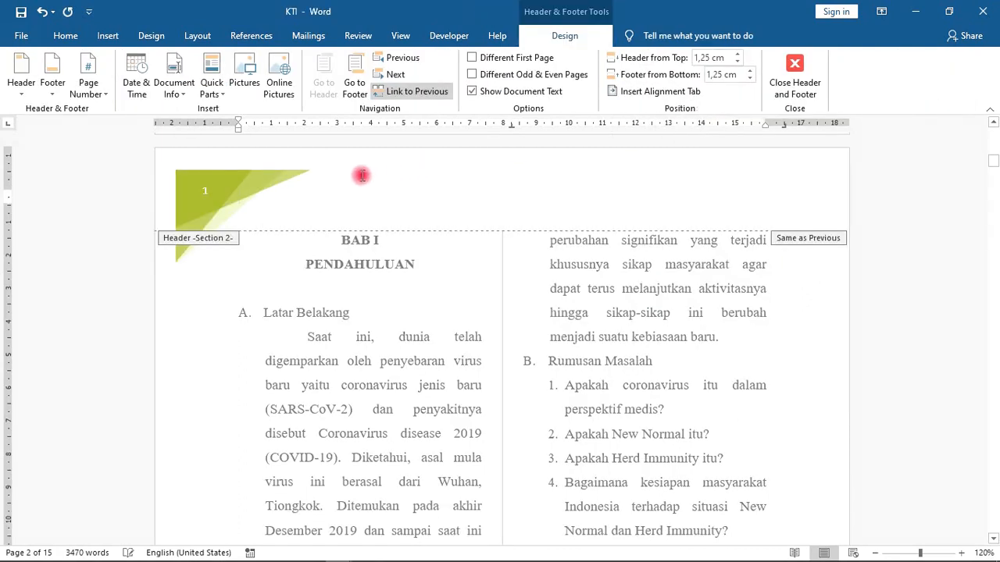
pyautogui.scroll(1, 333, 185)
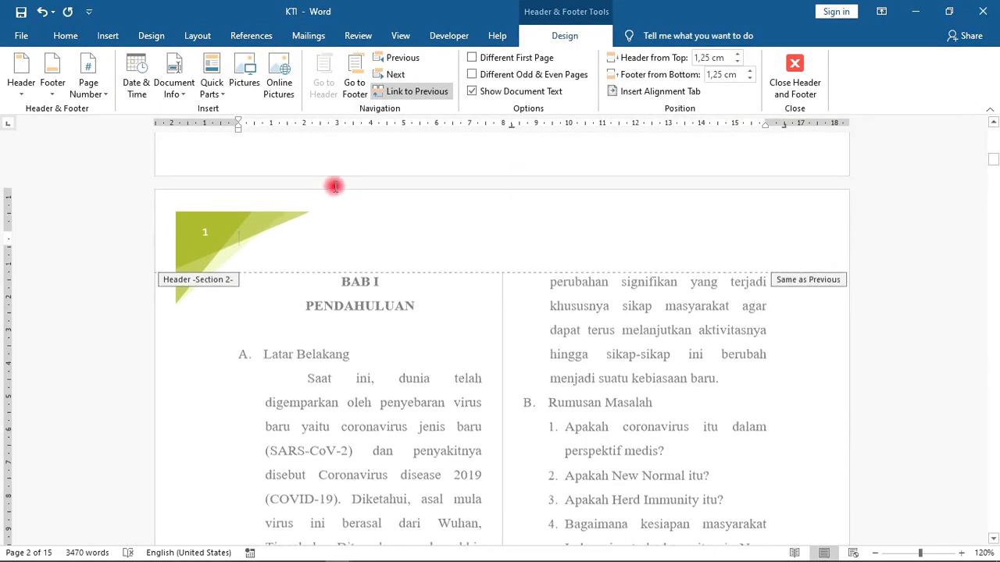
pyautogui.scroll(-1, 334, 185)
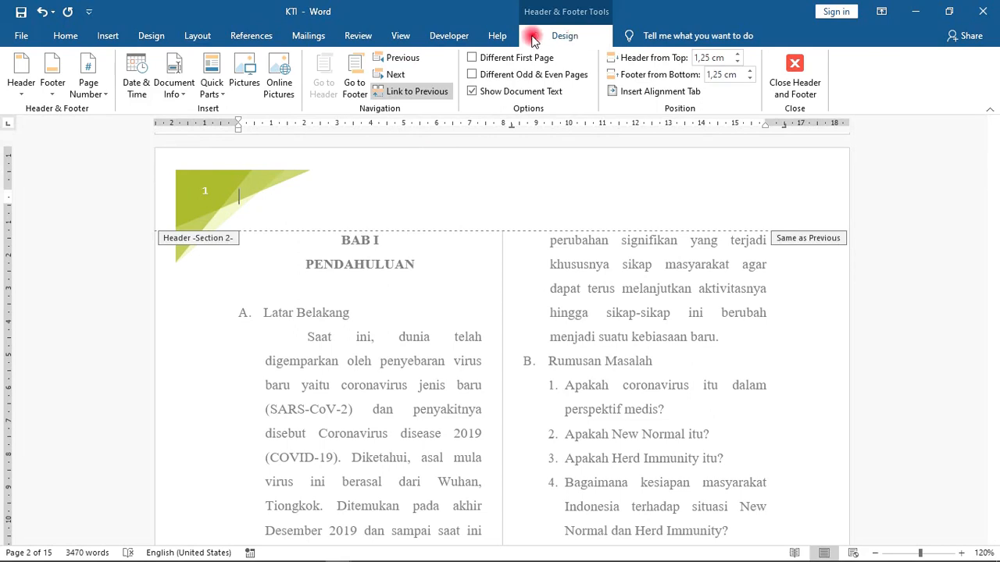
# Step: Replace the header with the built-in Integral design and enter "UJI COBA" in its empty cell beside the document title
pyautogui.click(108, 35)
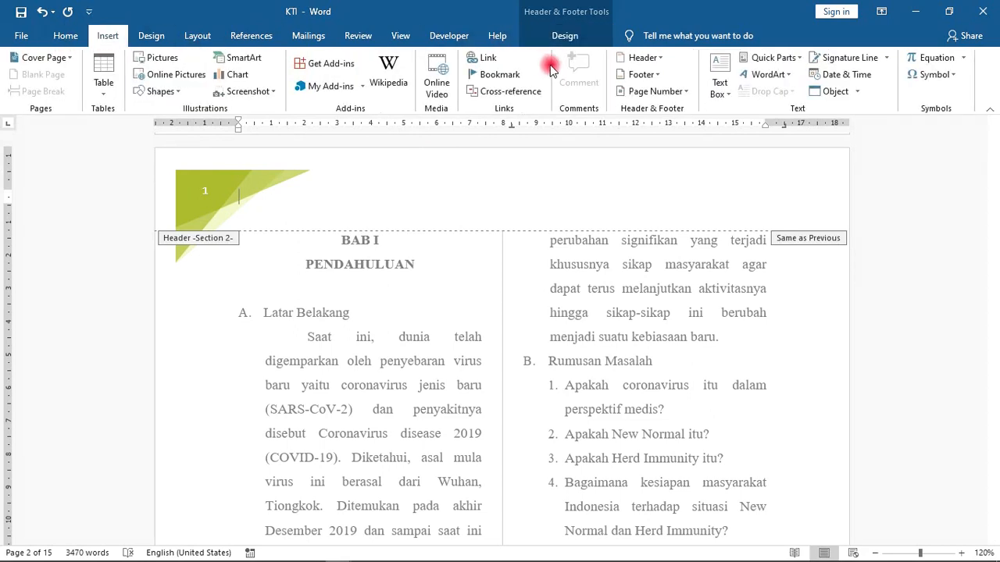
pyautogui.click(642, 58)
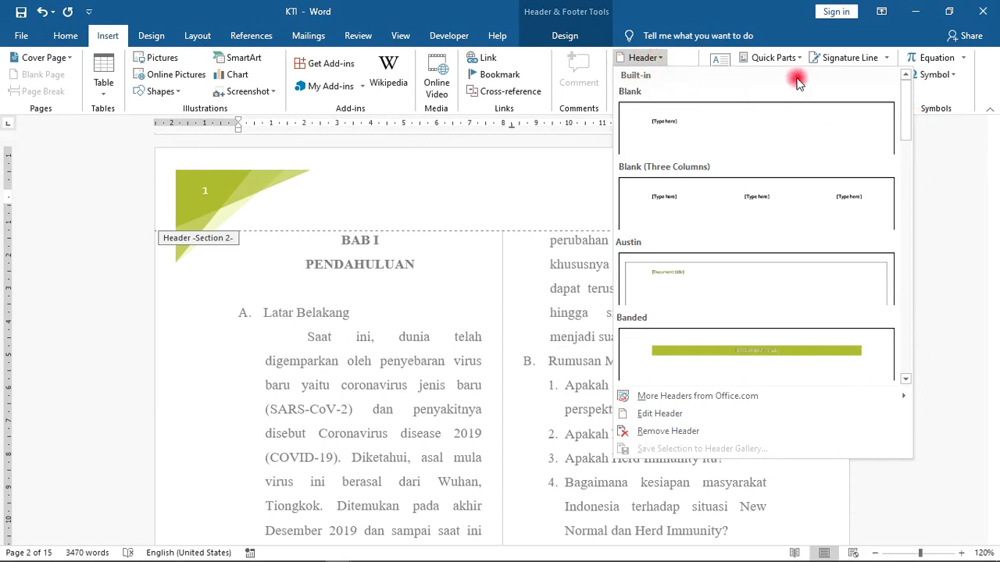
pyautogui.moveTo(903, 85); pyautogui.dragTo(906, 205)
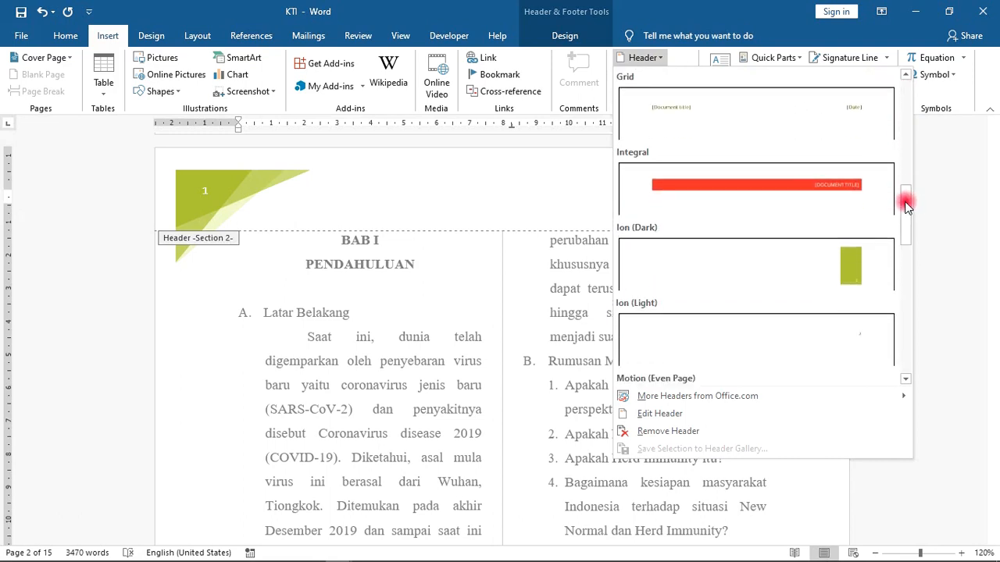
pyautogui.click(788, 197)
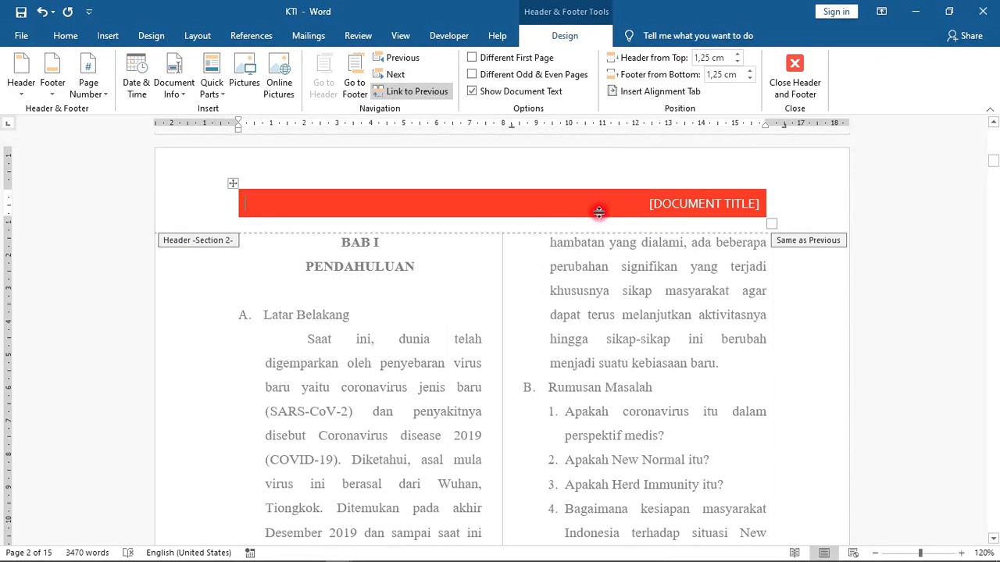
pyautogui.write('UJI')
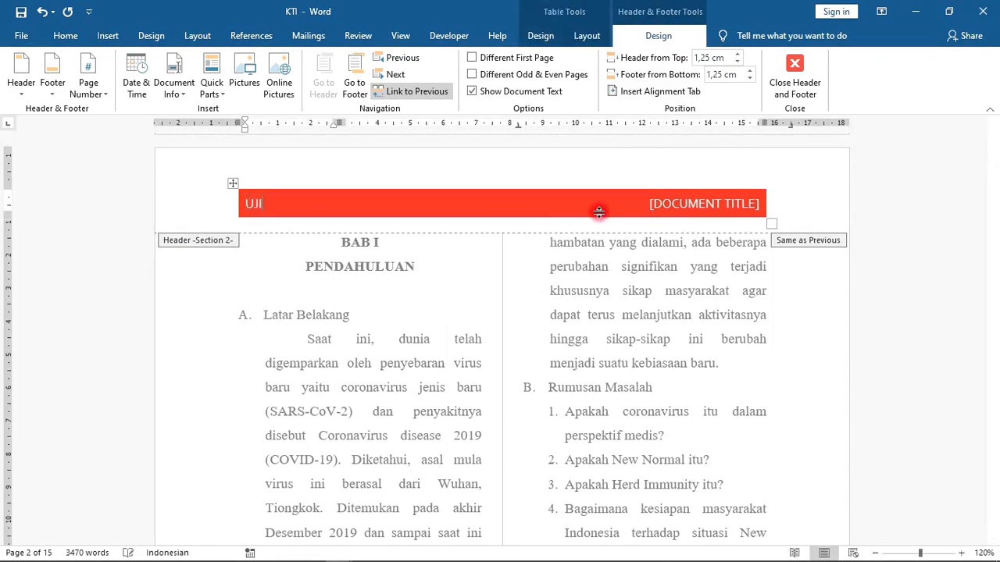
pyautogui.write(' COBA')
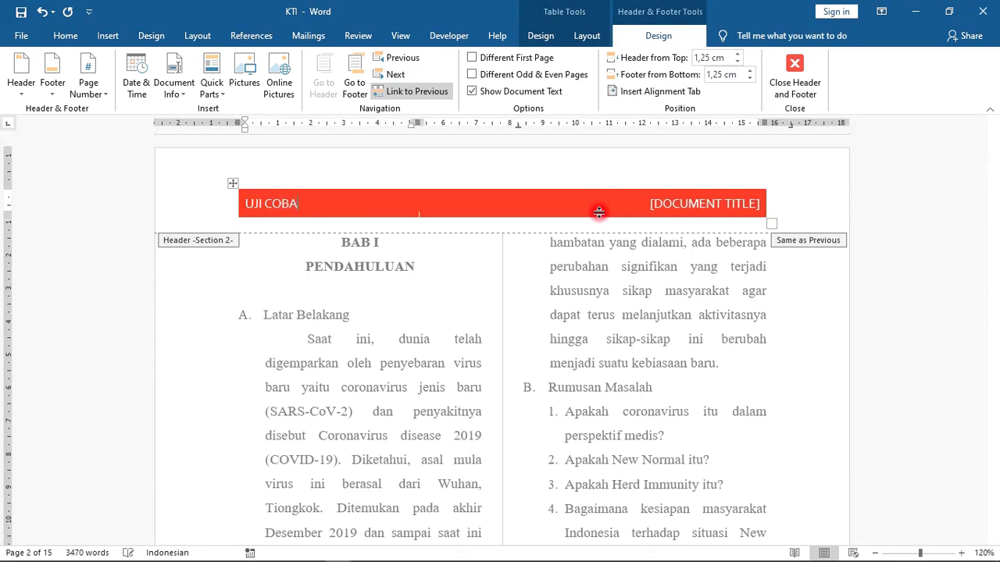
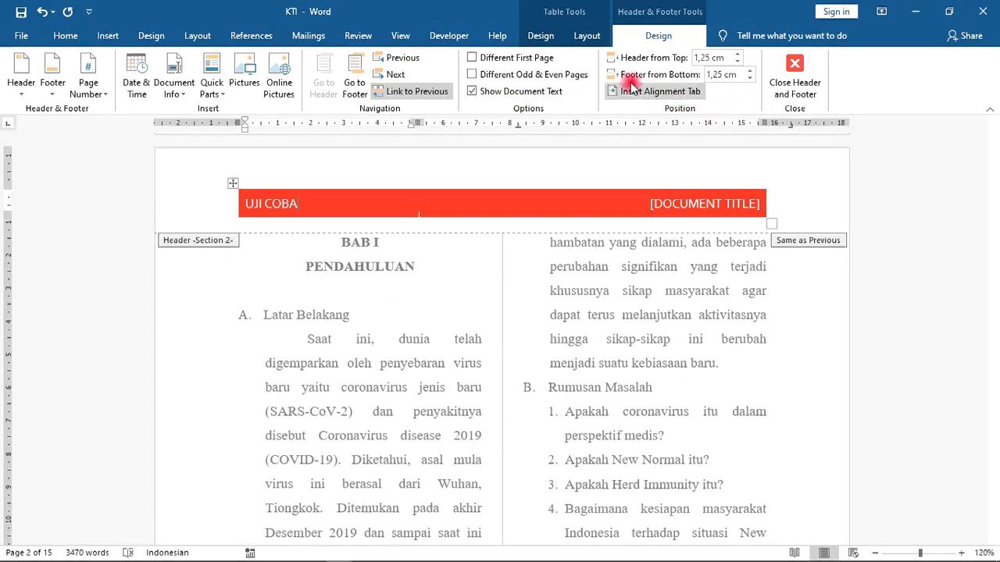
# Step: Set the header's distance from the page top and the footer's distance from the page bottom to 1,5 cm each
pyautogui.click(739, 56)
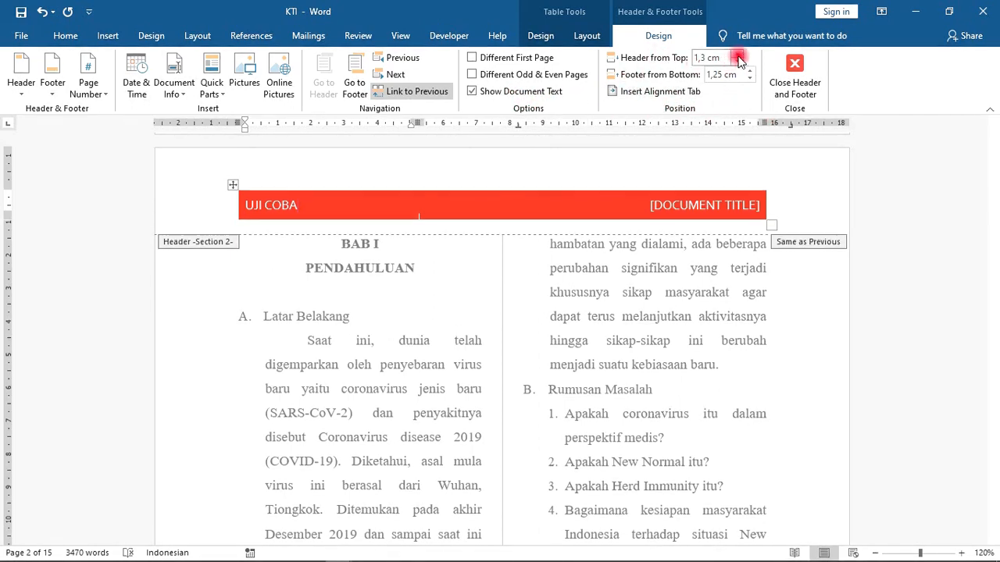
pyautogui.click(738, 55)
pyautogui.click(738, 56)
pyautogui.click(738, 55)
pyautogui.click(738, 56)
pyautogui.click(739, 63)
pyautogui.click(739, 62)
pyautogui.click(739, 62)
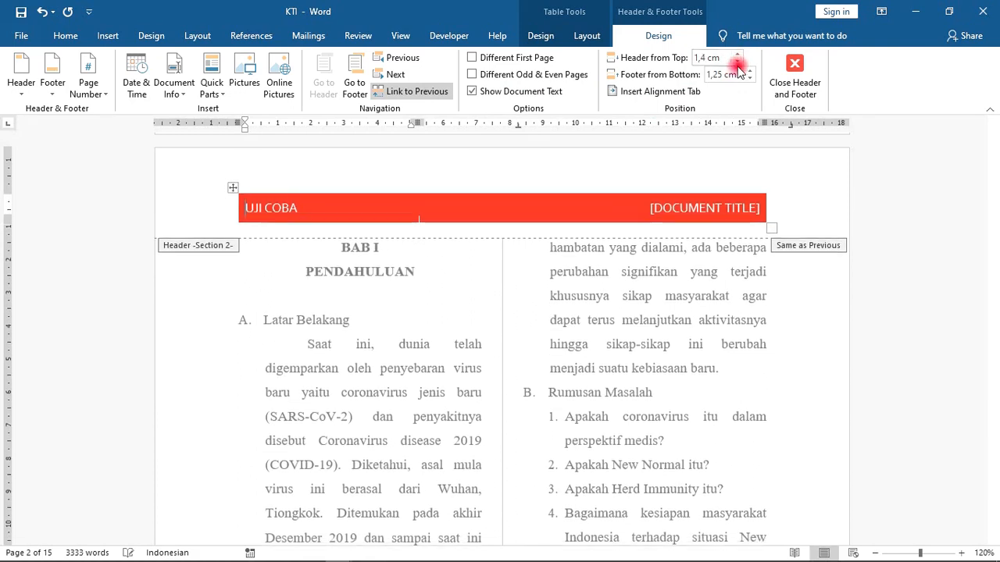
pyautogui.click(738, 55)
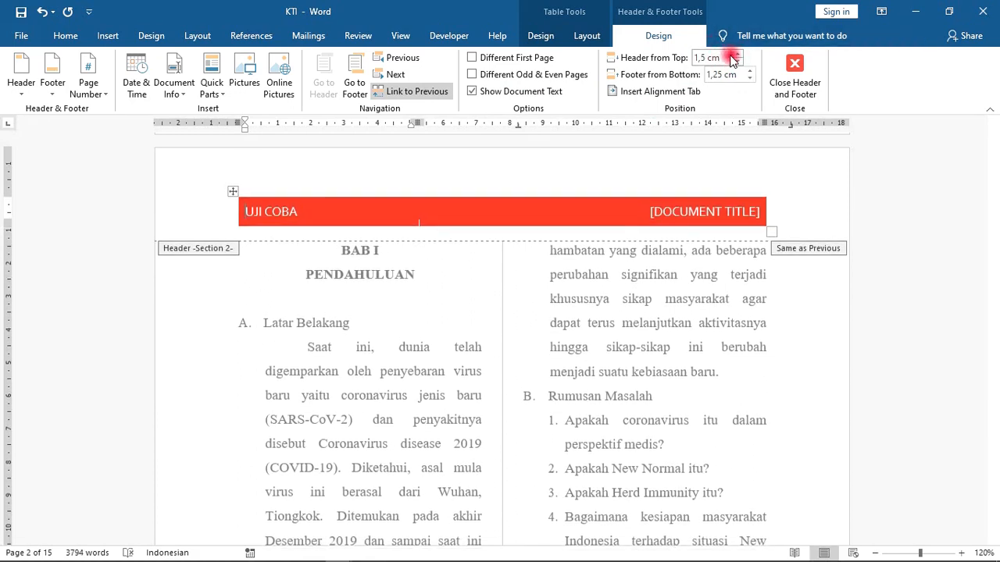
pyautogui.click(749, 71)
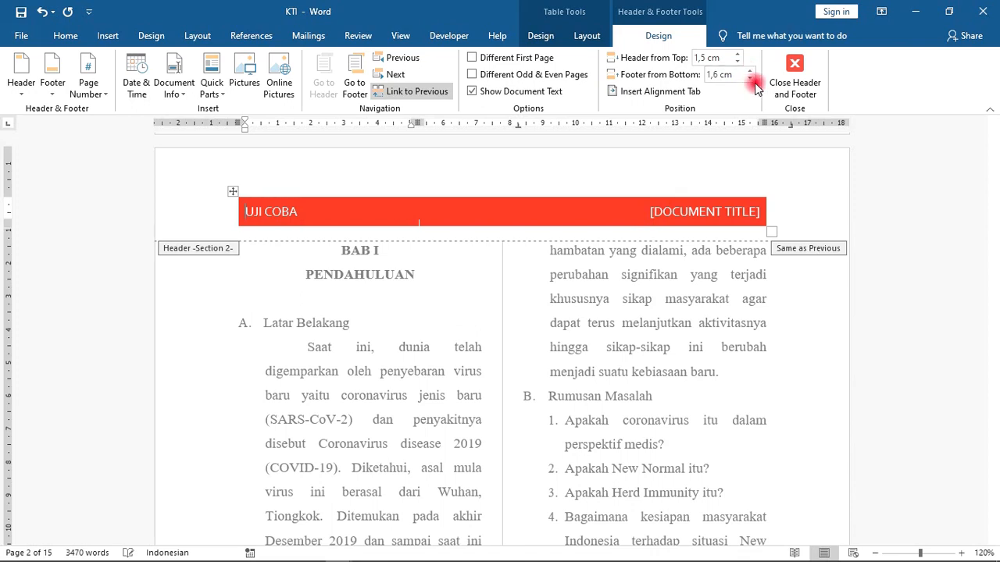
pyautogui.click(749, 79)
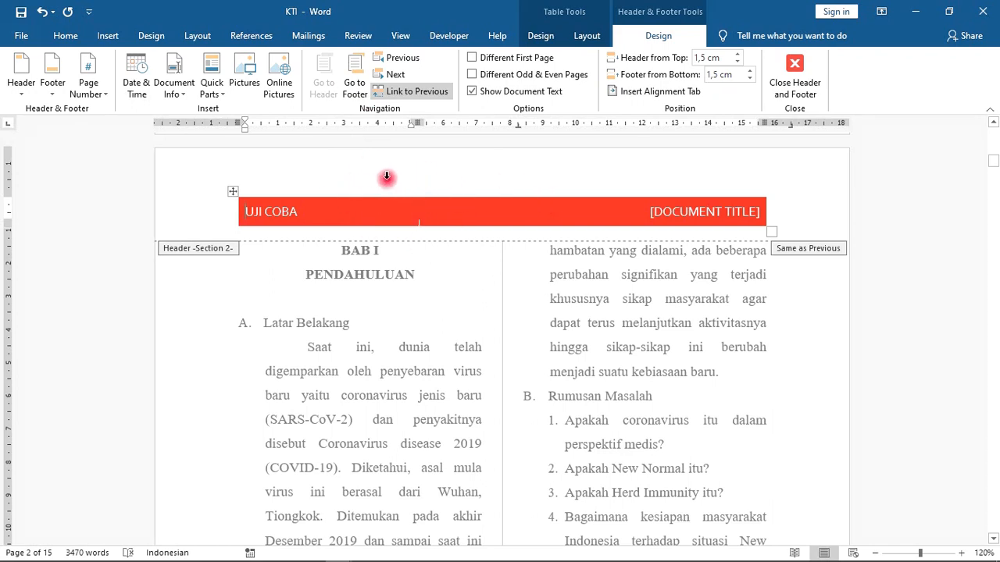
# Step: Switch to the page's footer, insert the built-in Integral footer and check it on the pages
pyautogui.click(351, 92)
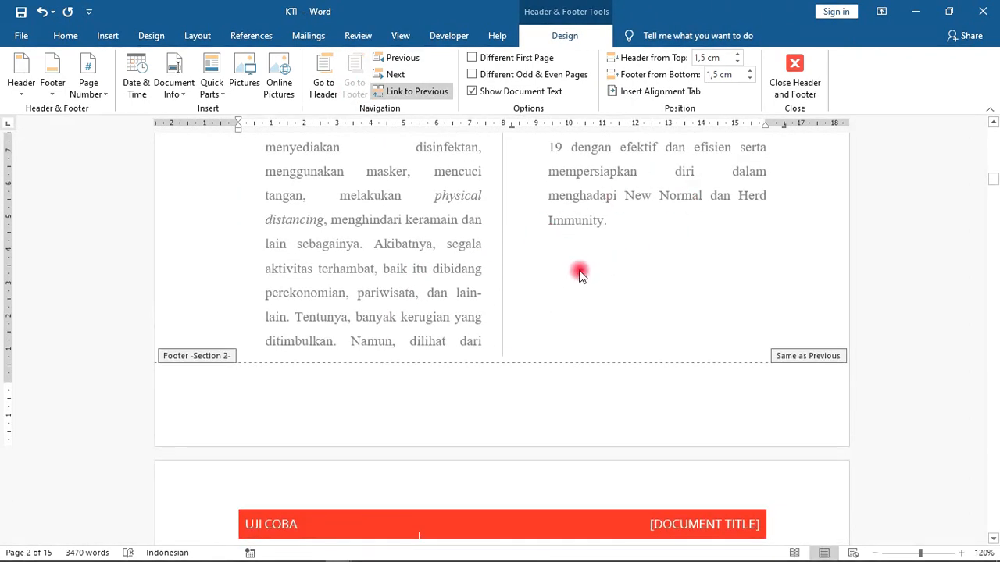
pyautogui.scroll(-3, 578, 270)
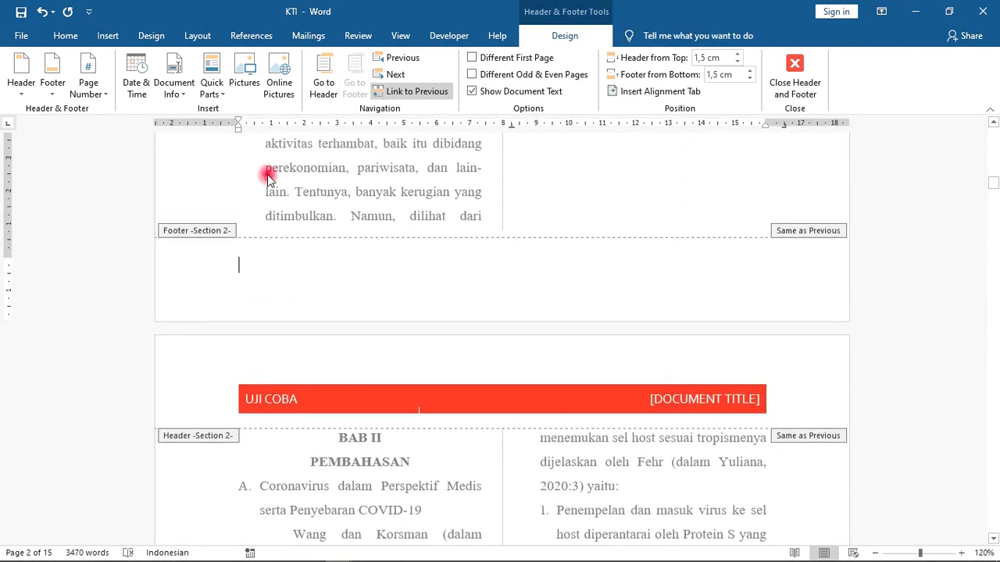
pyautogui.click(111, 35)
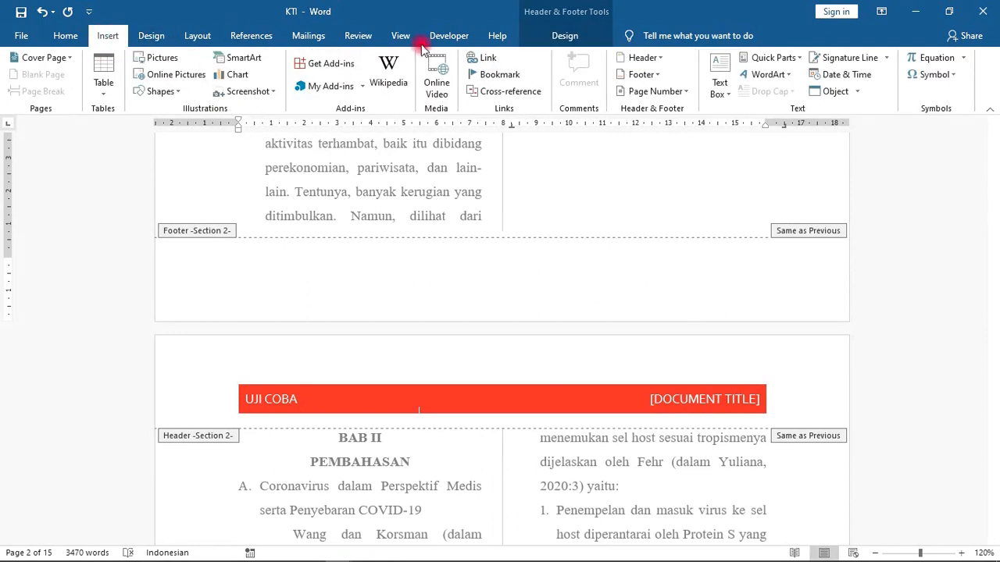
pyautogui.click(642, 74)
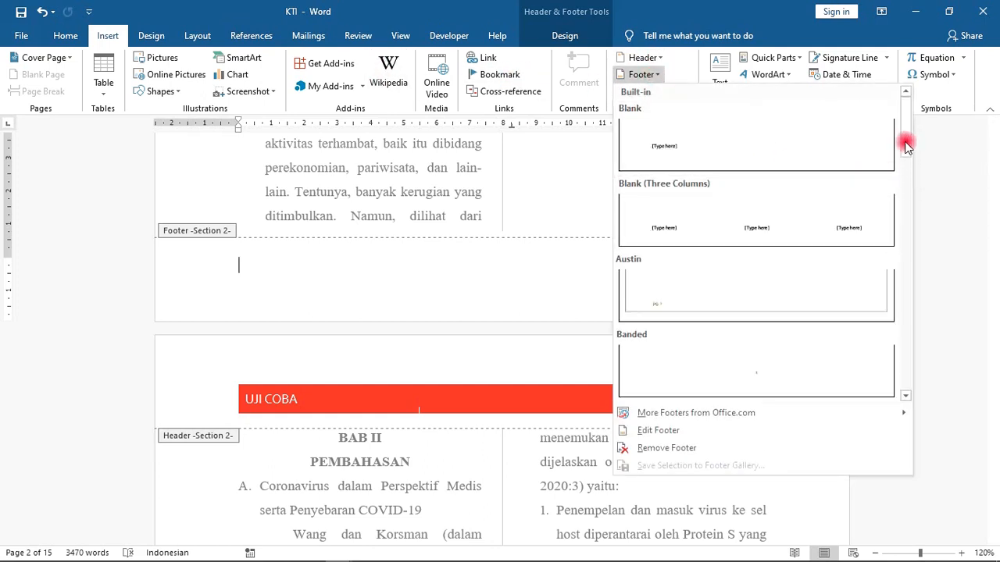
pyautogui.moveTo(906, 146); pyautogui.dragTo(910, 220)
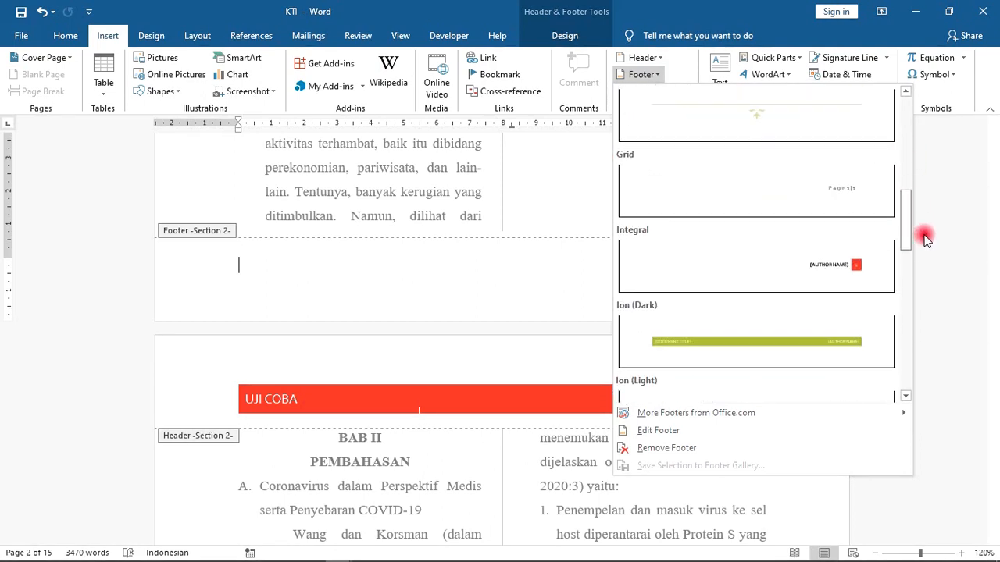
pyautogui.click(852, 272)
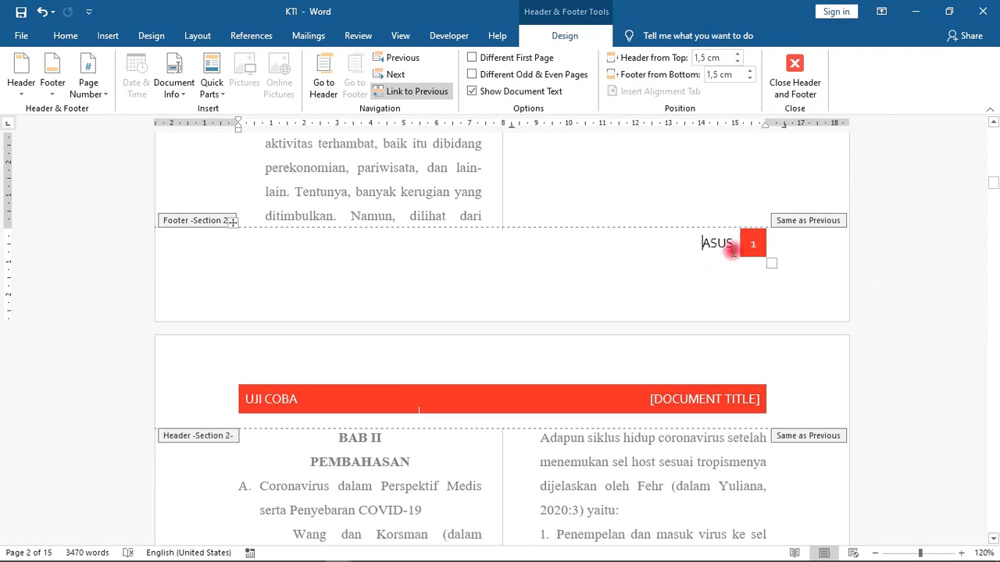
pyautogui.click(717, 243)
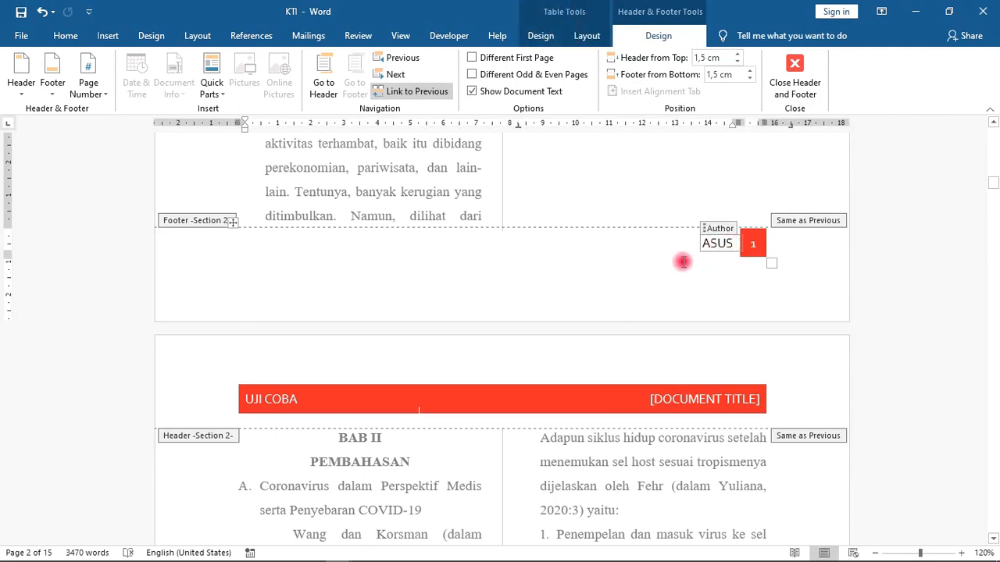
pyautogui.click(734, 279)
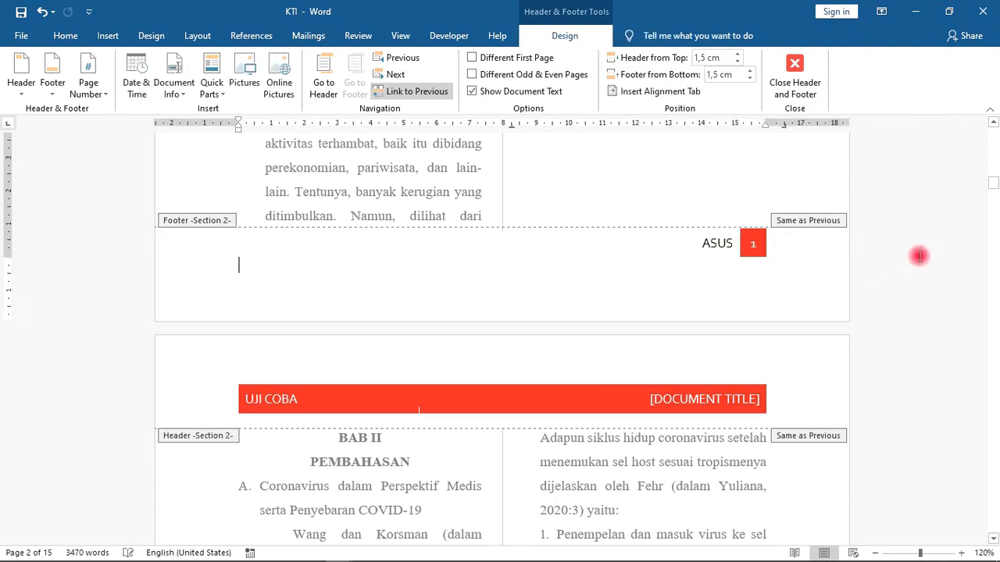
pyautogui.scroll(12, 913, 254)
pyautogui.scroll(-12, 769, 268)
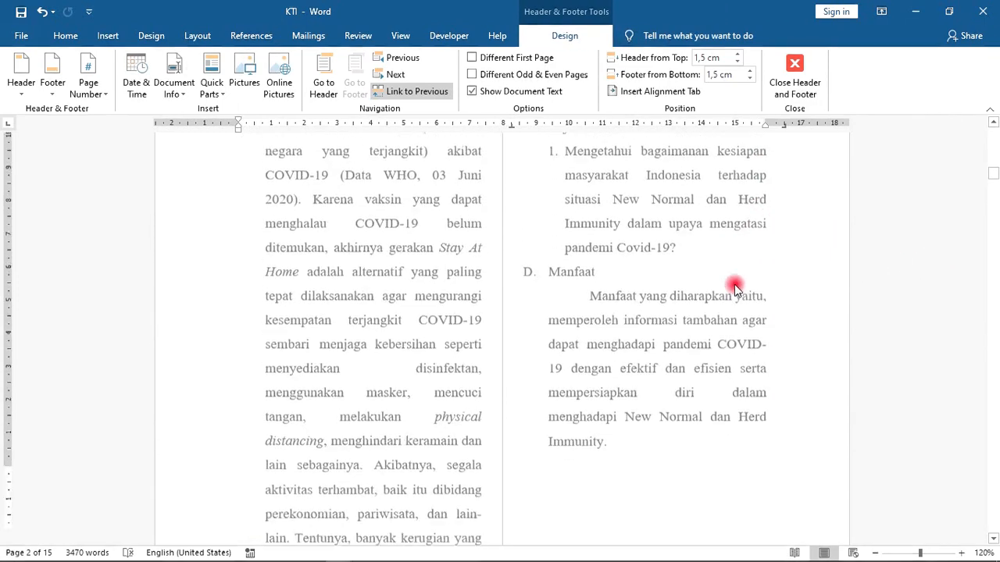
# Step: Replace the page's footer with the built-in Ion (Dark) design and check it on the page
pyautogui.click(703, 328)
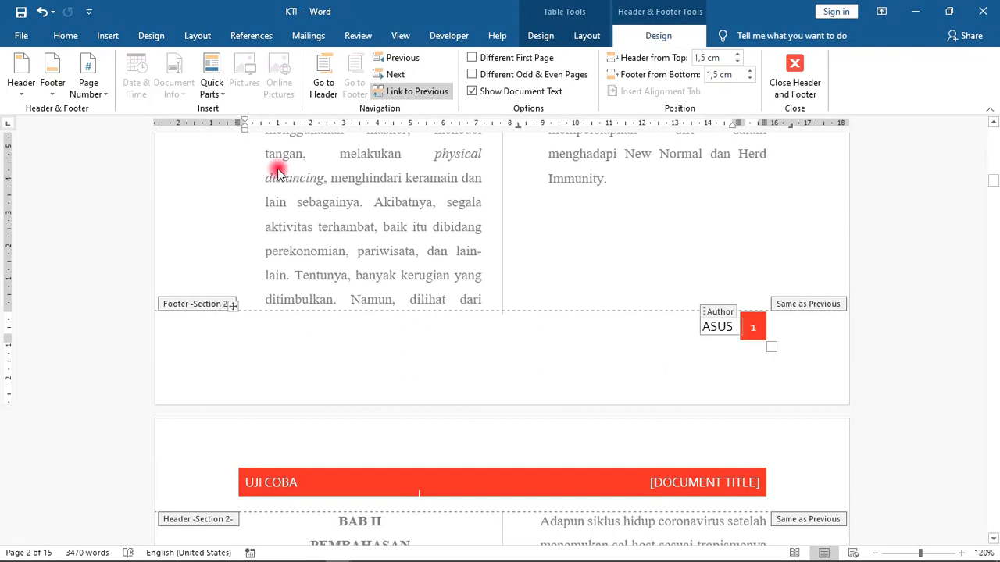
pyautogui.click(108, 35)
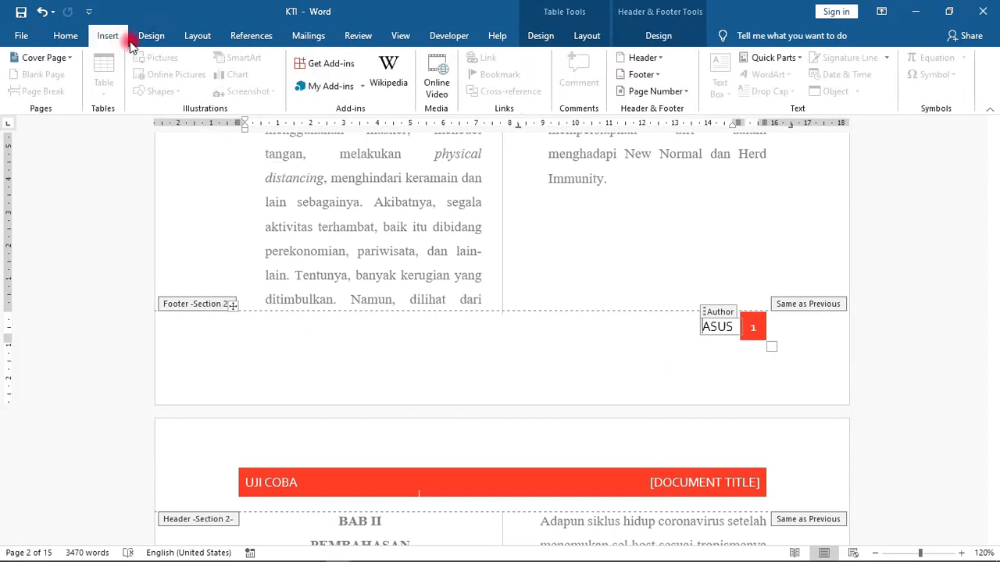
pyautogui.click(641, 75)
pyautogui.scroll(-3, 810, 242)
pyautogui.scroll(-9, 766, 261)
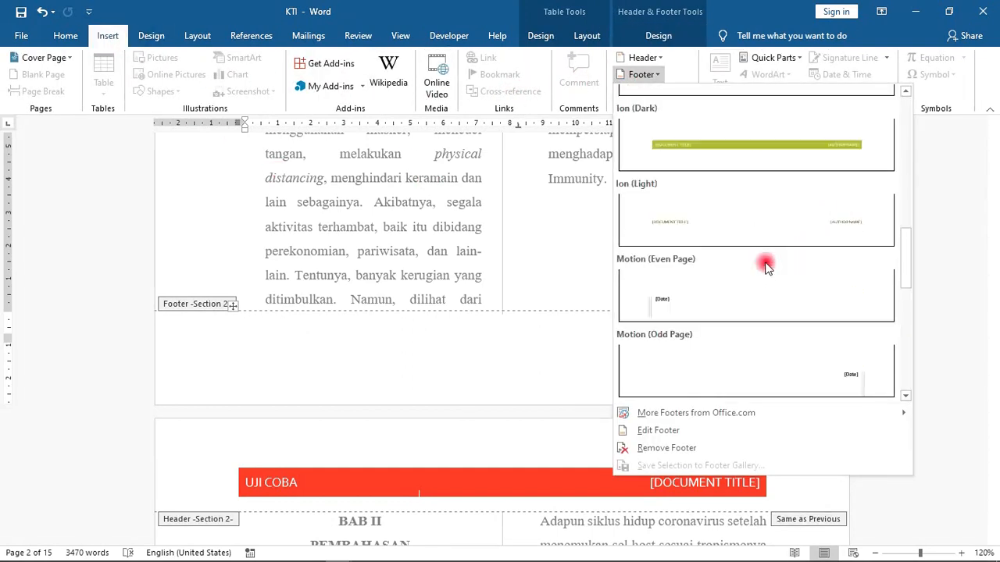
pyautogui.scroll(3, 739, 176)
pyautogui.click(739, 164)
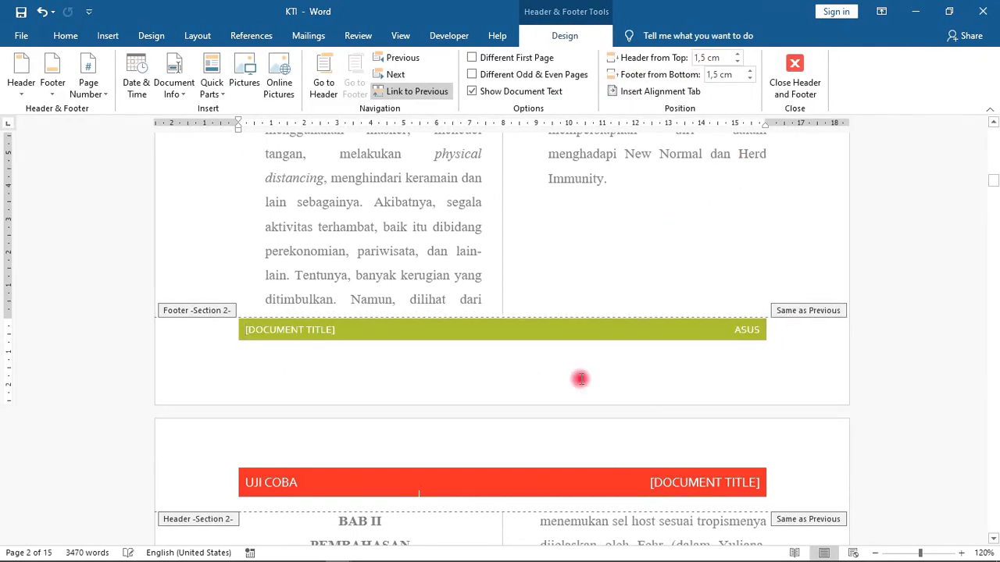
pyautogui.scroll(8, 645, 322)
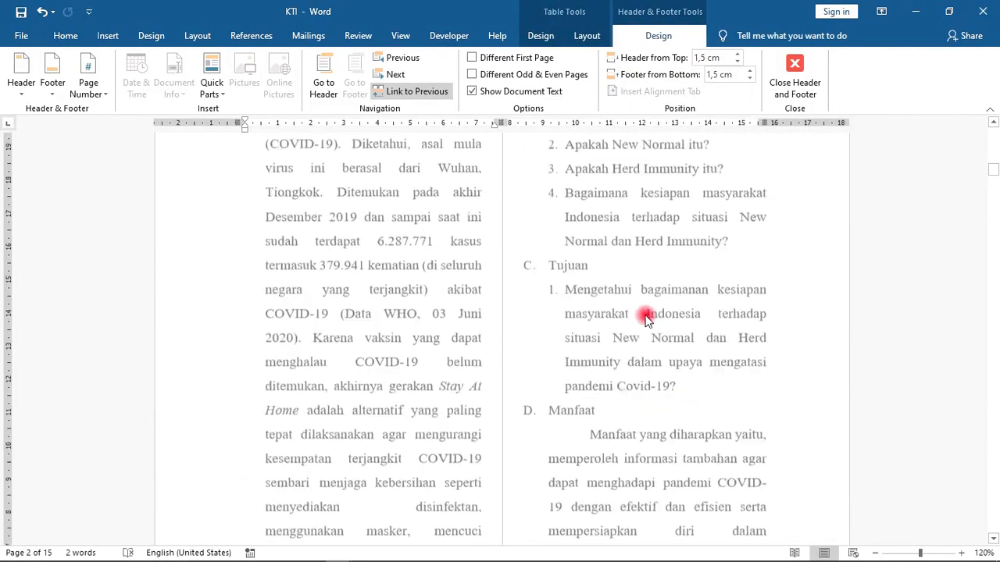
pyautogui.scroll(-9, 645, 321)
pyautogui.scroll(-3, 606, 339)
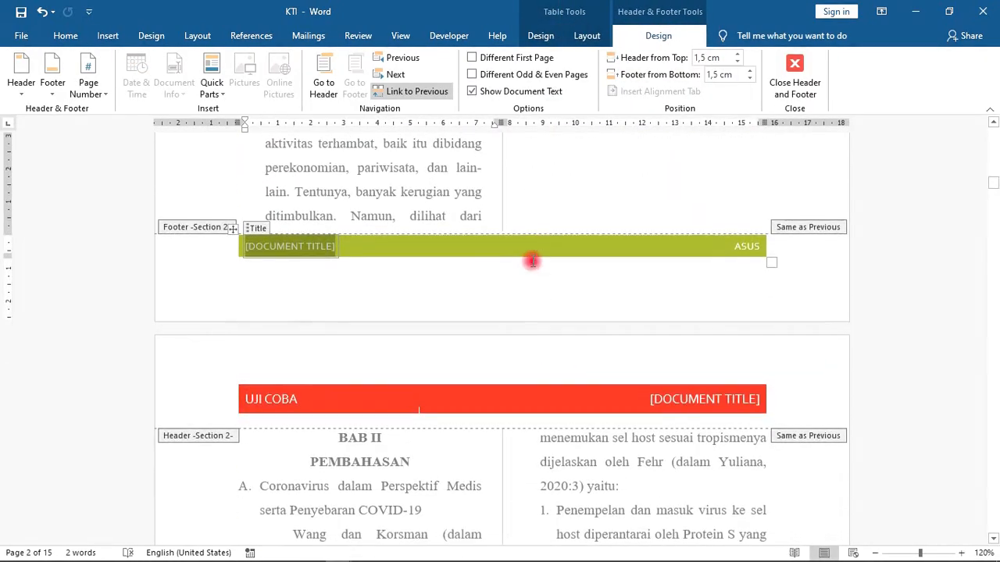
pyautogui.click(531, 245)
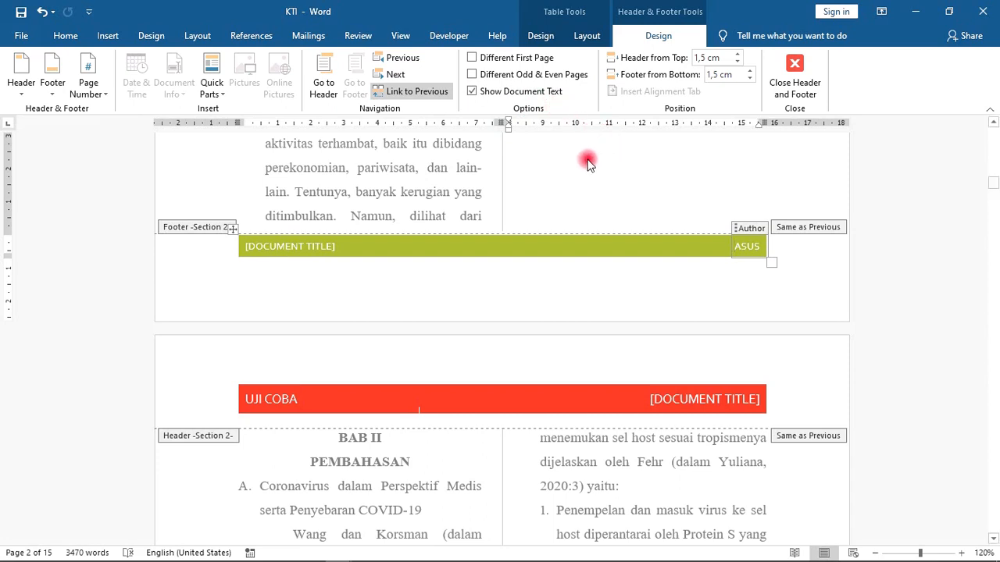
pyautogui.scroll(5, 522, 266)
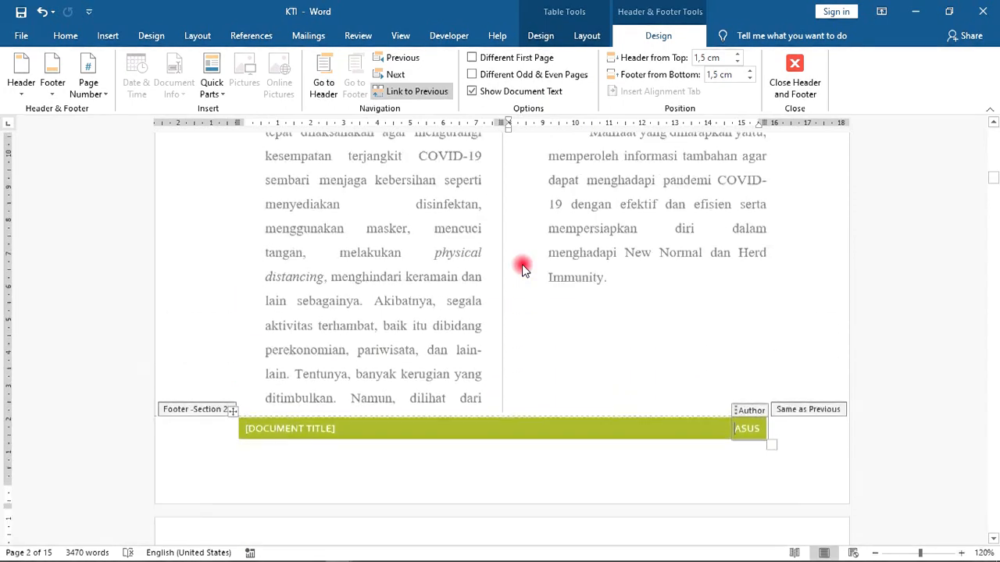
pyautogui.scroll(-3, 522, 266)
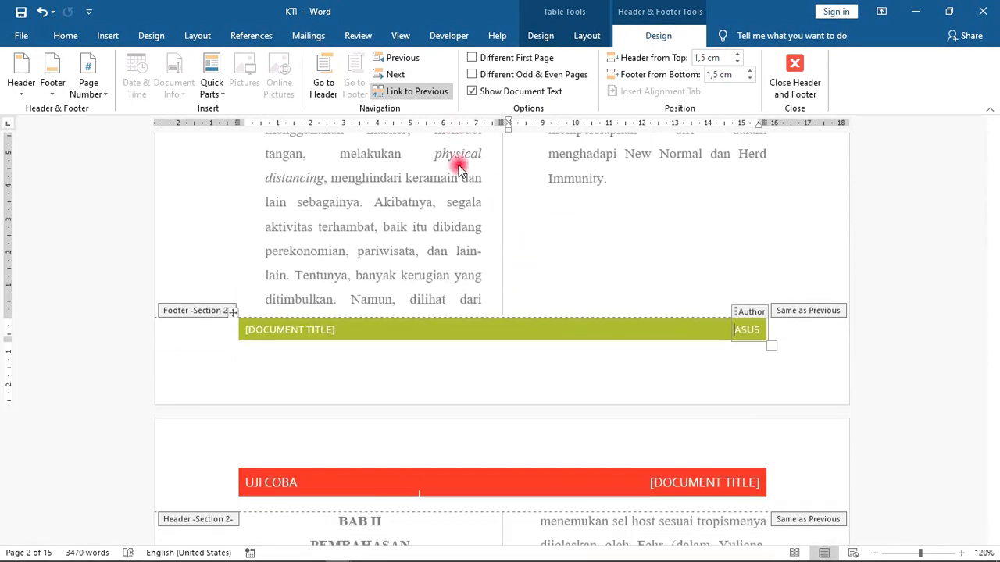
# Step: Remove the footer from the document and check the page bottoms
pyautogui.click(106, 34)
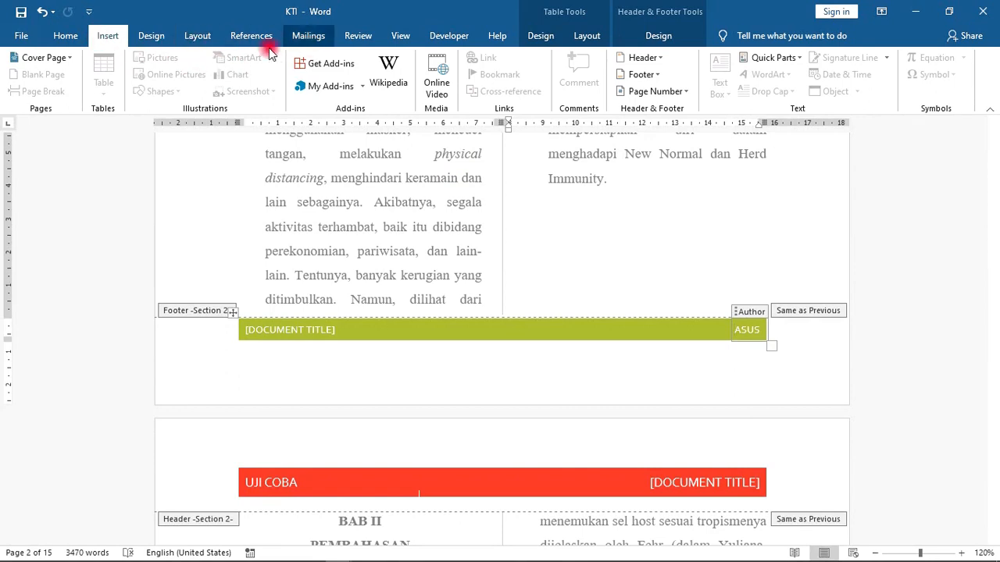
pyautogui.click(653, 76)
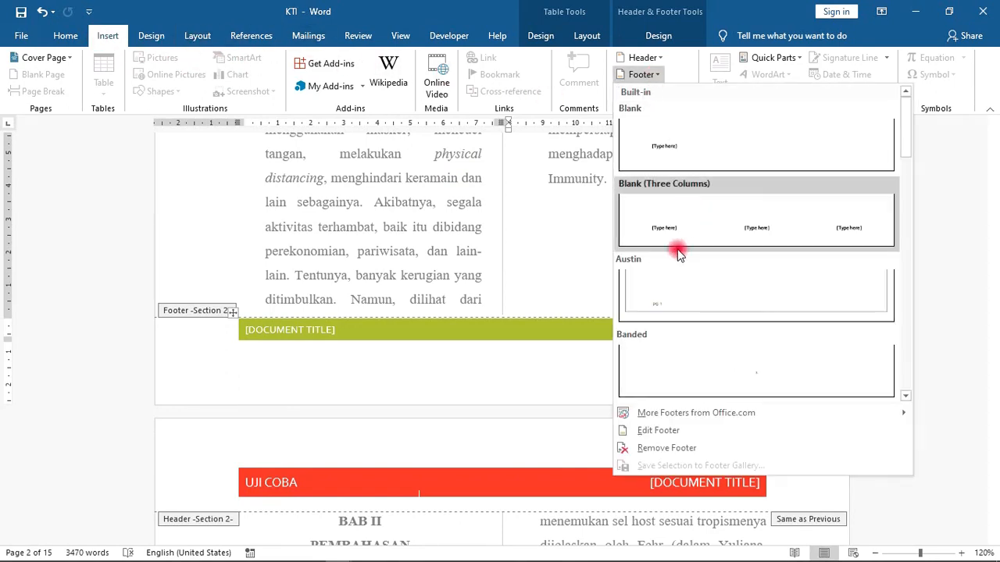
pyautogui.click(648, 448)
pyautogui.scroll(-1, 591, 438)
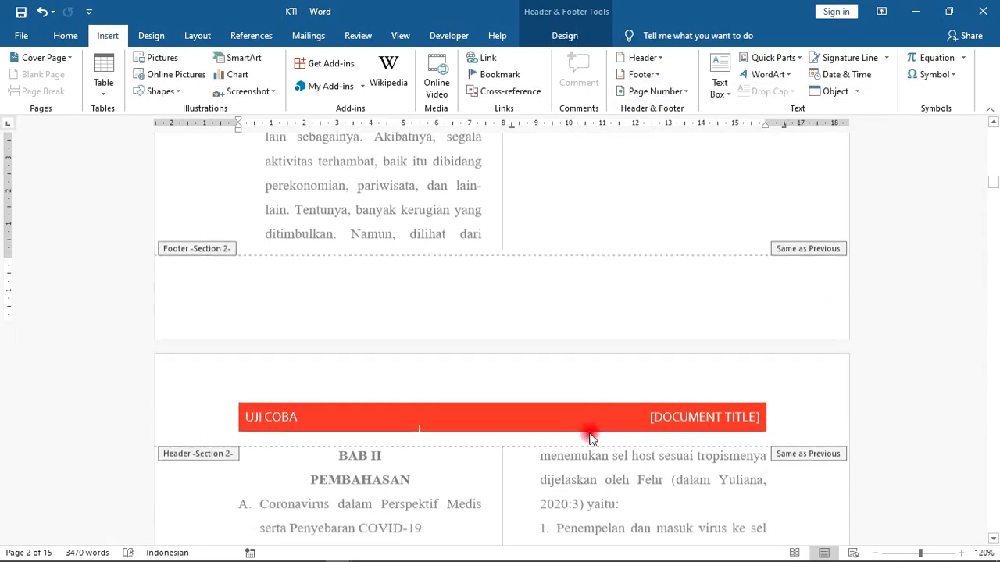
pyautogui.scroll(1, 592, 435)
pyautogui.scroll(-2, 592, 426)
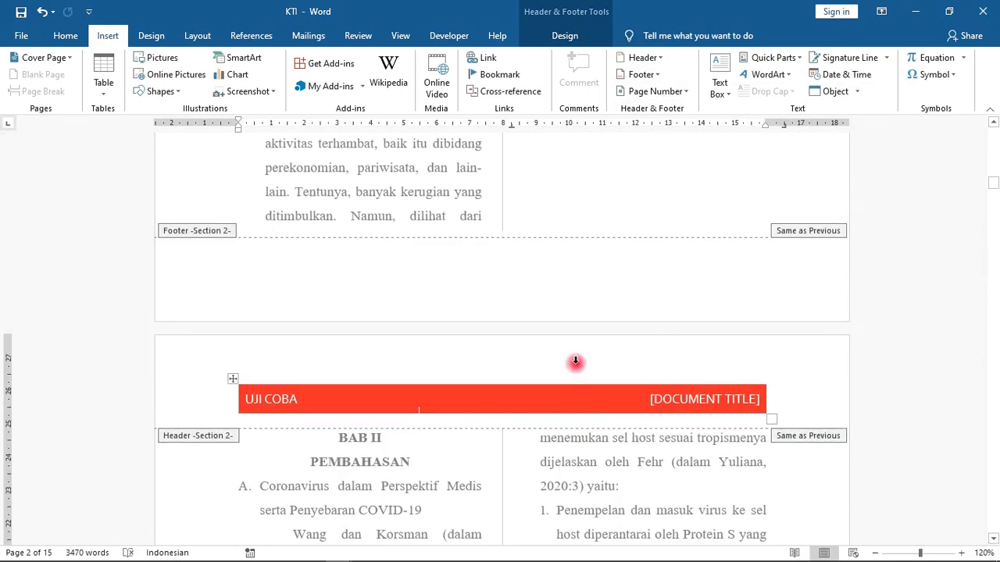
# Step: Remove the "UJI COBA" header from the document and check the page tops
pyautogui.click(574, 360)
pyautogui.click(404, 372)
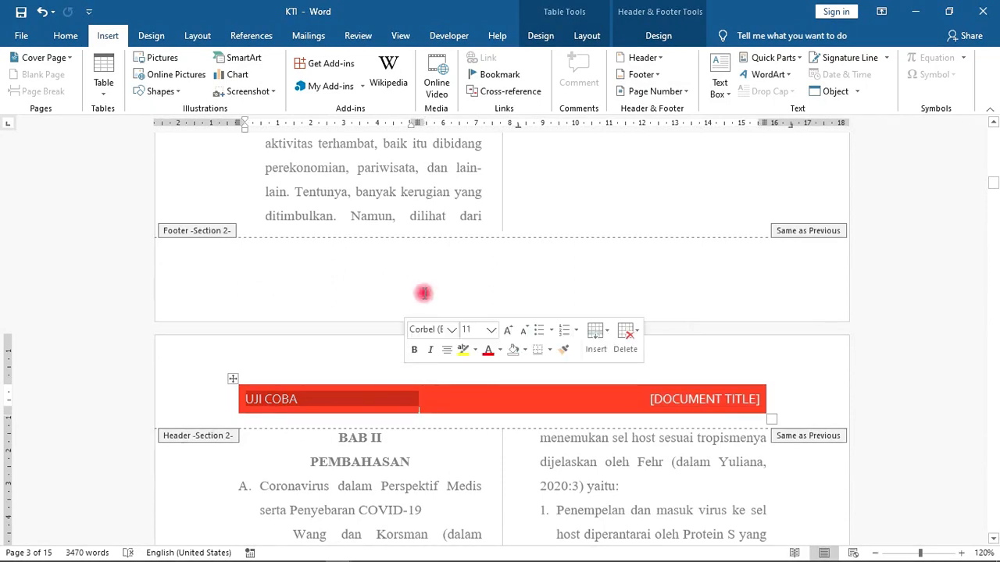
pyautogui.click(665, 63)
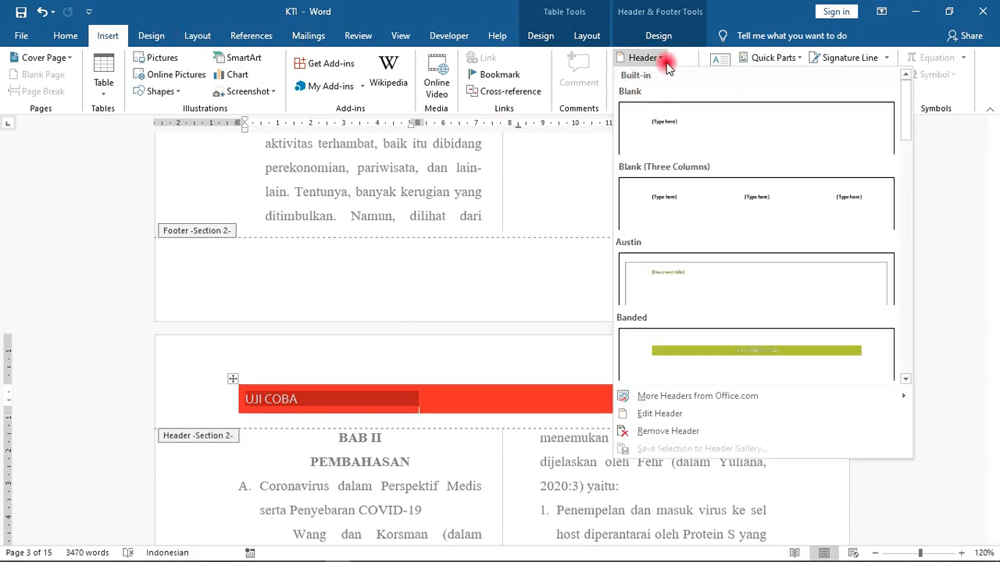
pyautogui.click(658, 431)
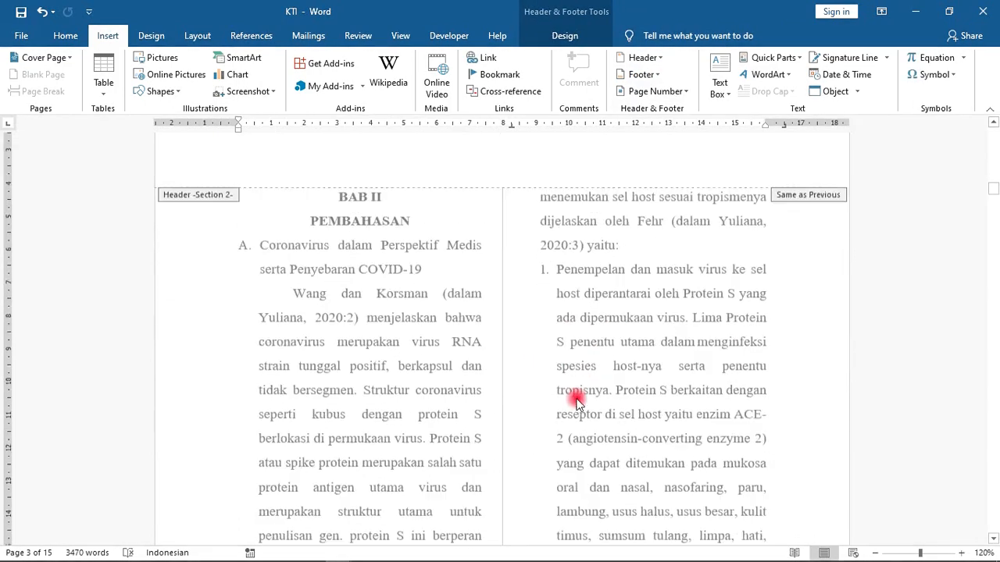
pyautogui.scroll(10, 593, 387)
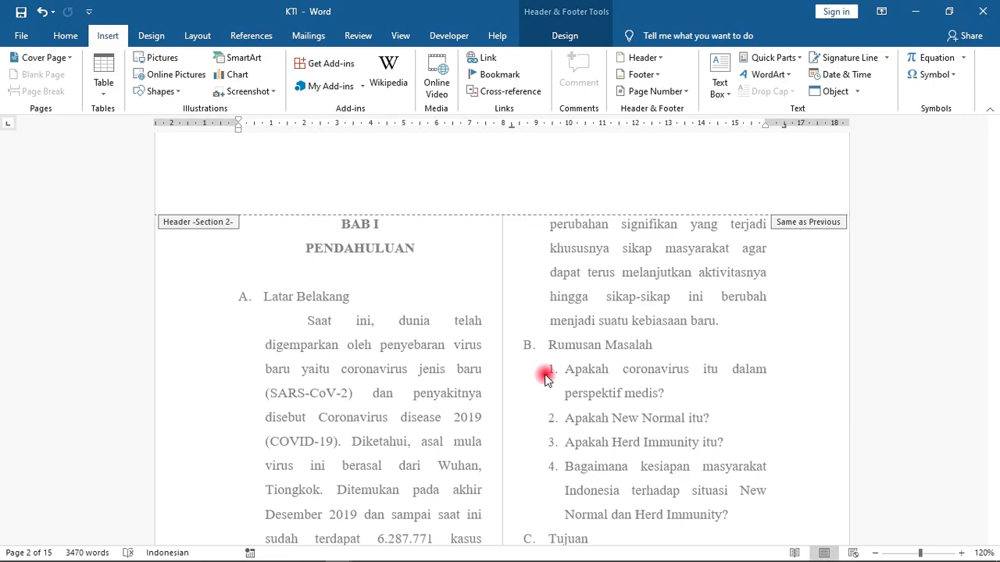
pyautogui.scroll(3, 639, 378)
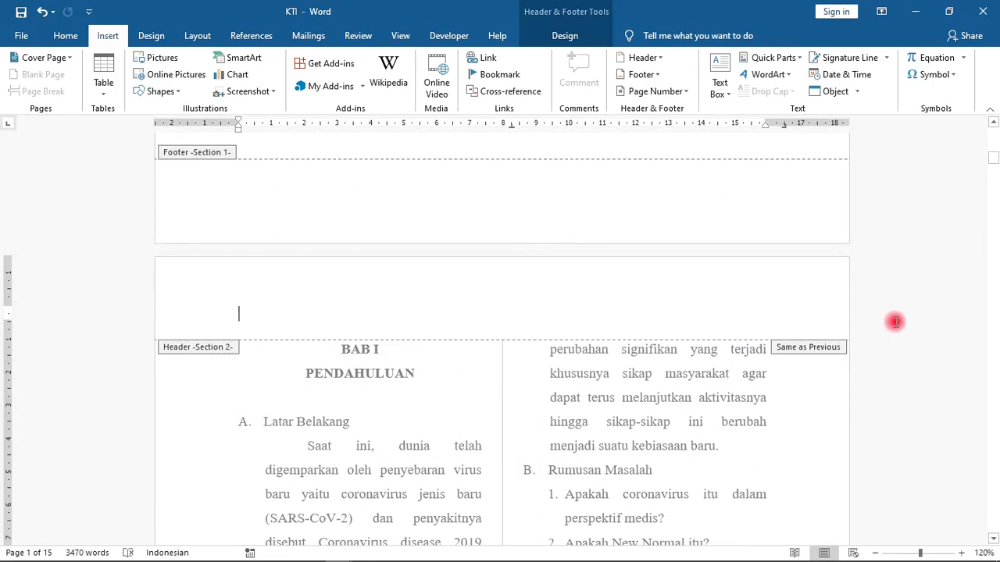
# Step: Insert the date into the header above BAB I in Indonesian, using the format "Senin, 15 Juni 2020", and check the page
pyautogui.doubleClick(894, 321)
pyautogui.click(826, 75)
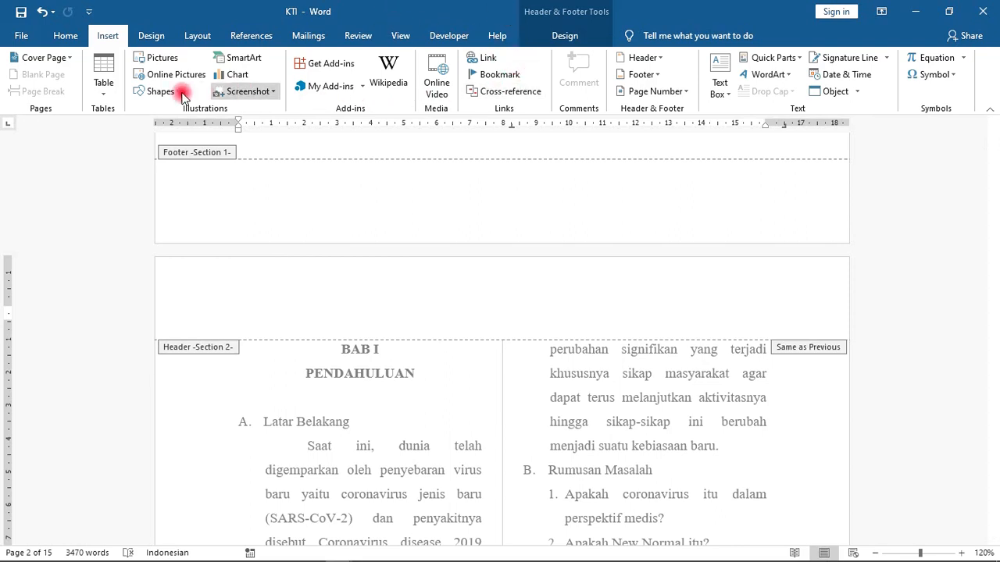
pyautogui.click(559, 38)
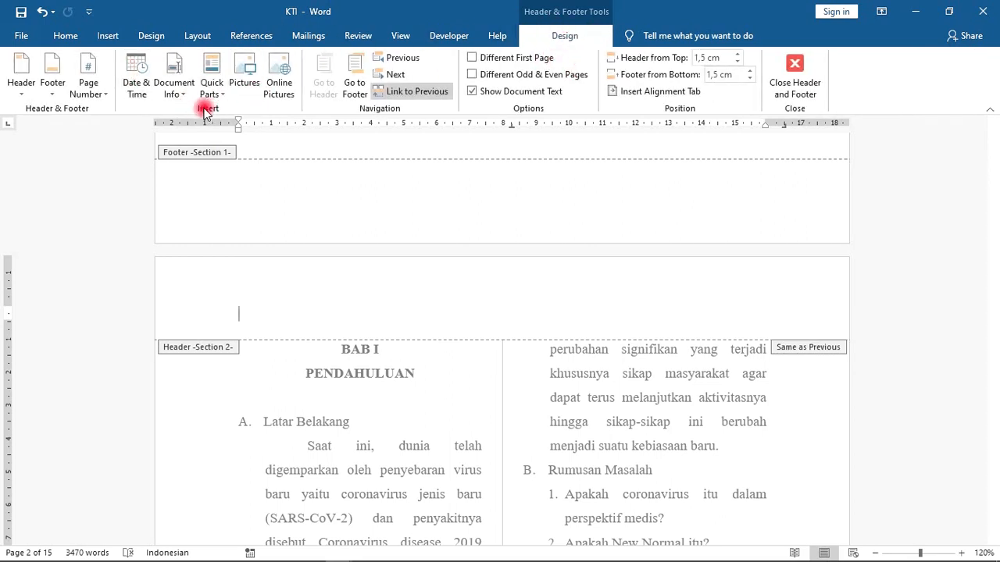
pyautogui.click(139, 86)
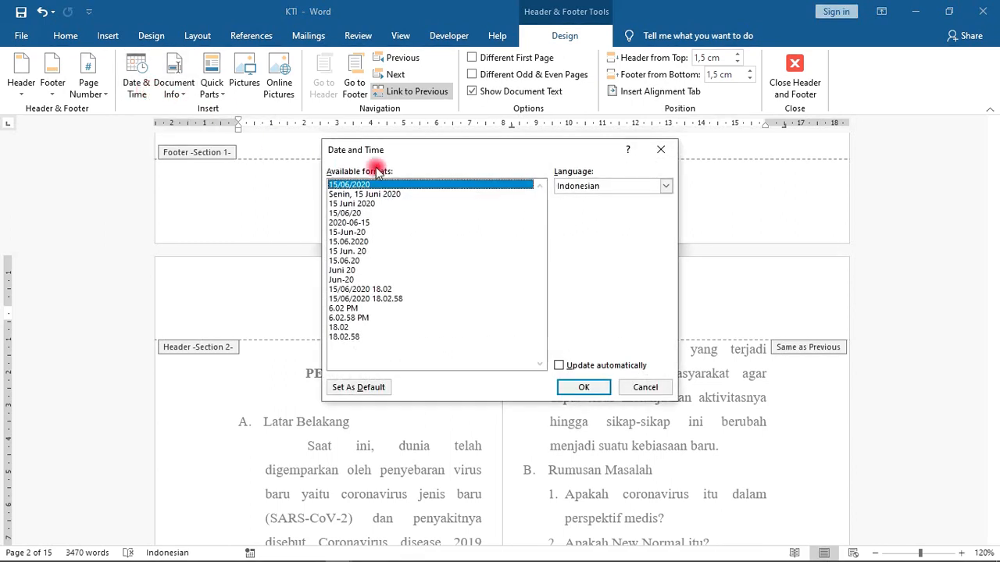
pyautogui.click(656, 189)
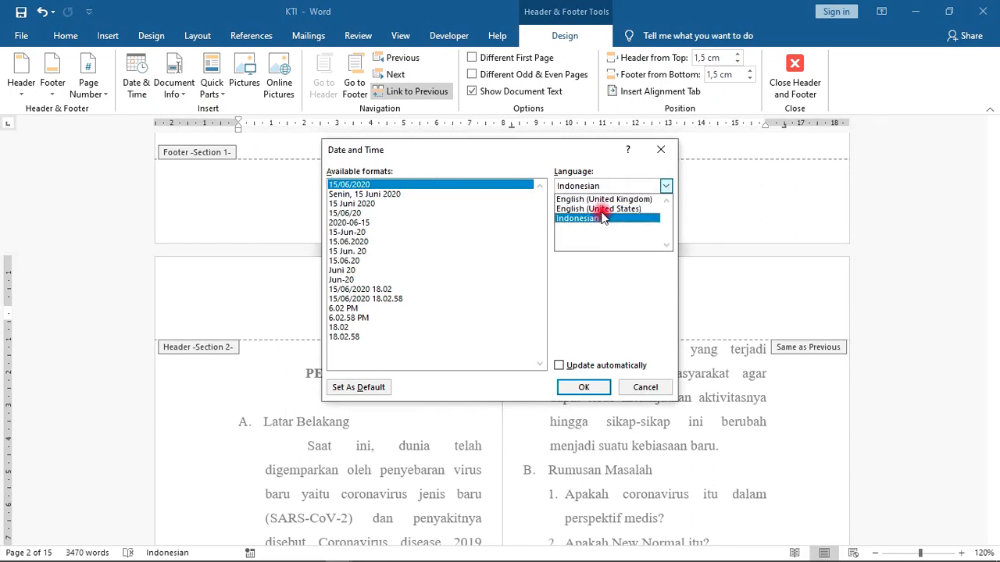
pyautogui.click(581, 218)
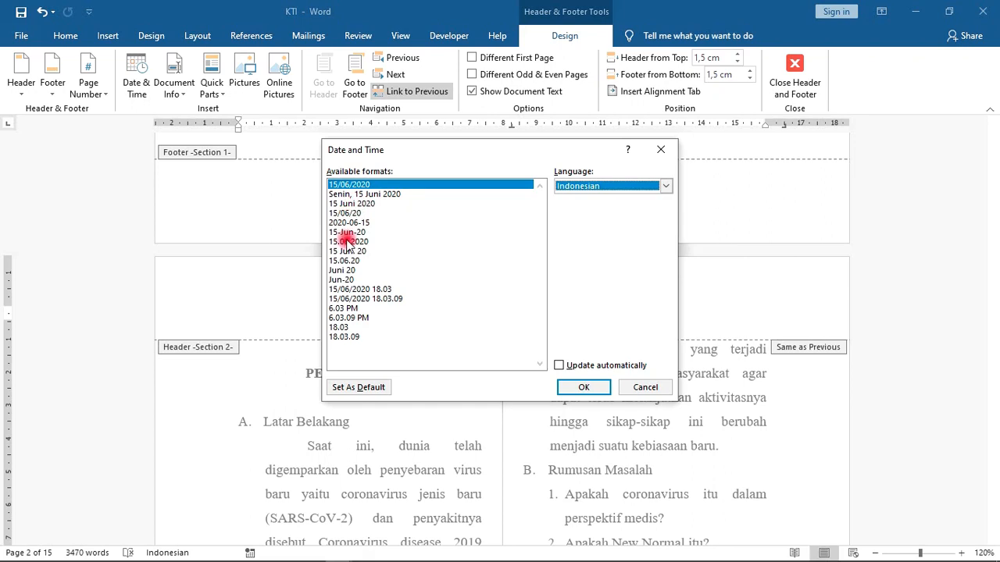
pyautogui.click(360, 194)
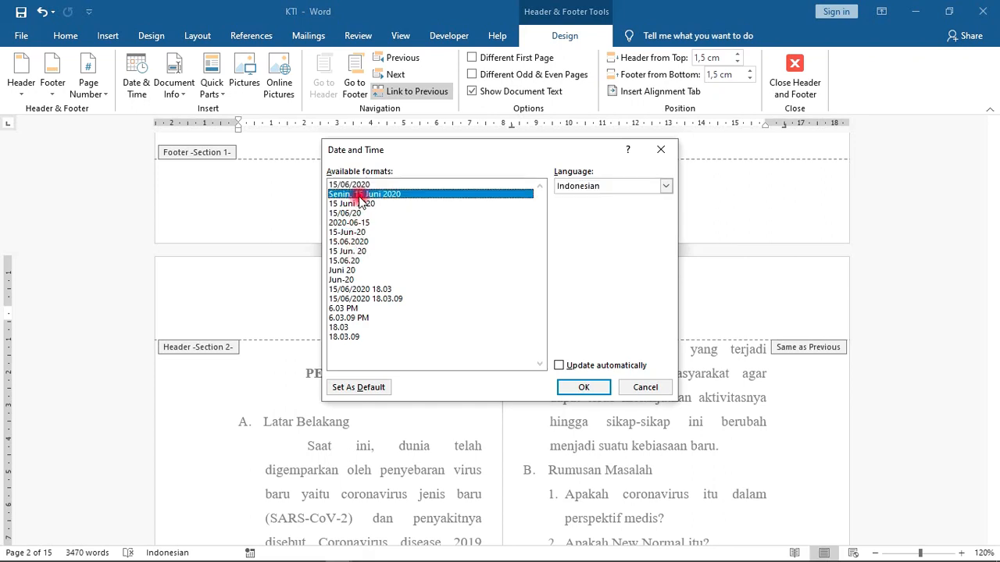
pyautogui.doubleClick(360, 194)
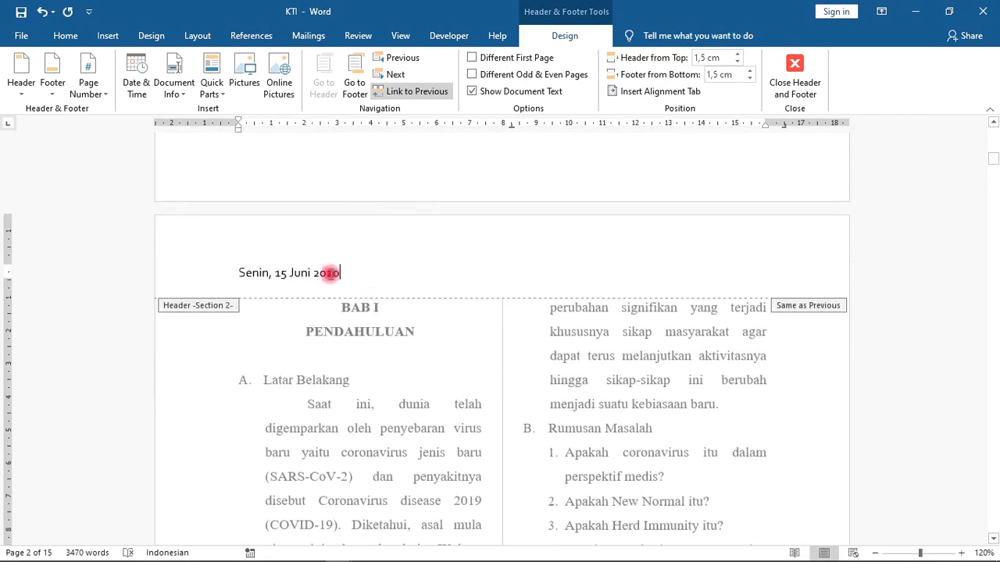
pyautogui.scroll(-1, 371, 247)
pyautogui.scroll(-20, 371, 248)
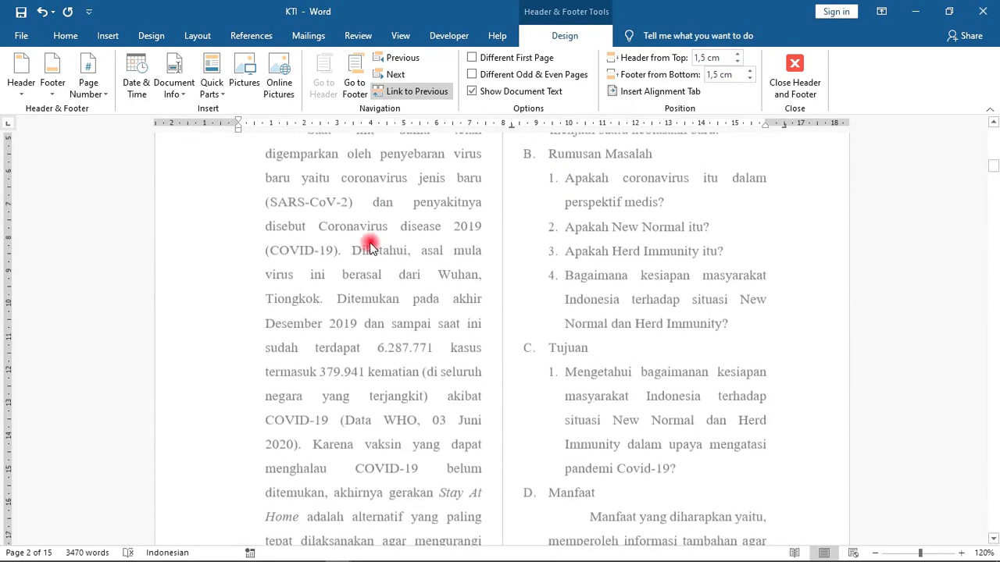
pyautogui.scroll(20, 371, 248)
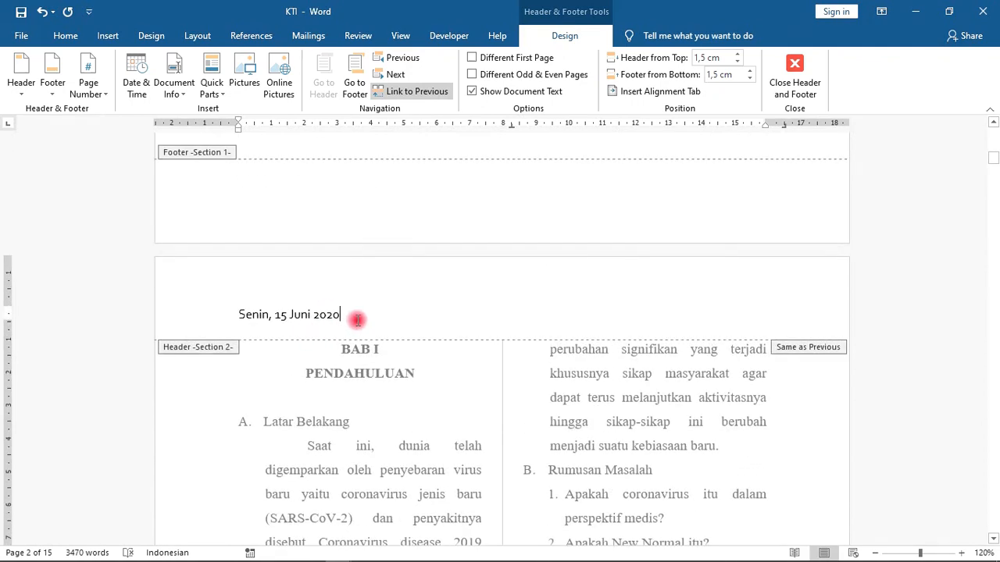
# Step: Switch to the page's footer, insert the date in the format "Senin, 15 Juni 2020" and check it on the pages
pyautogui.click(353, 82)
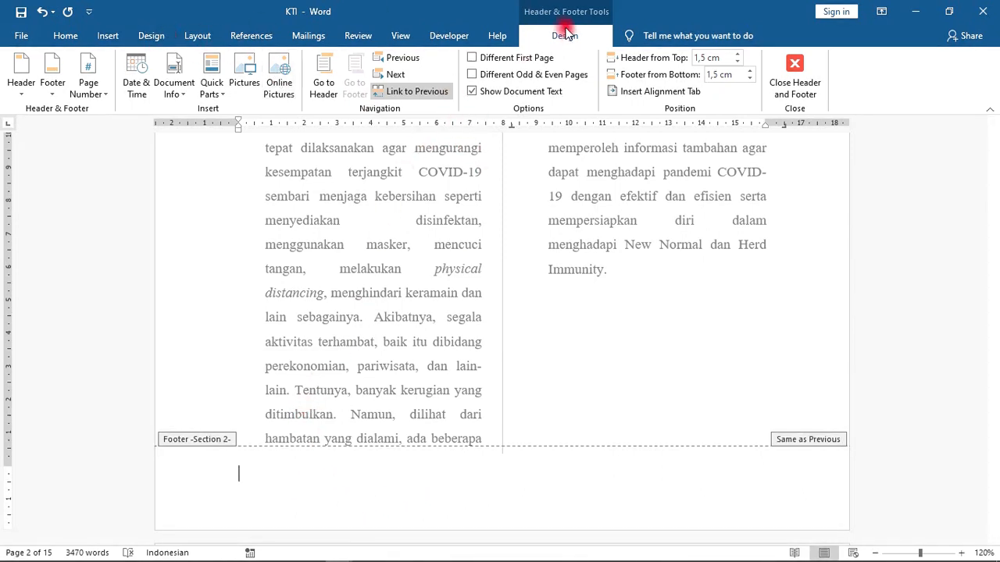
pyautogui.click(134, 84)
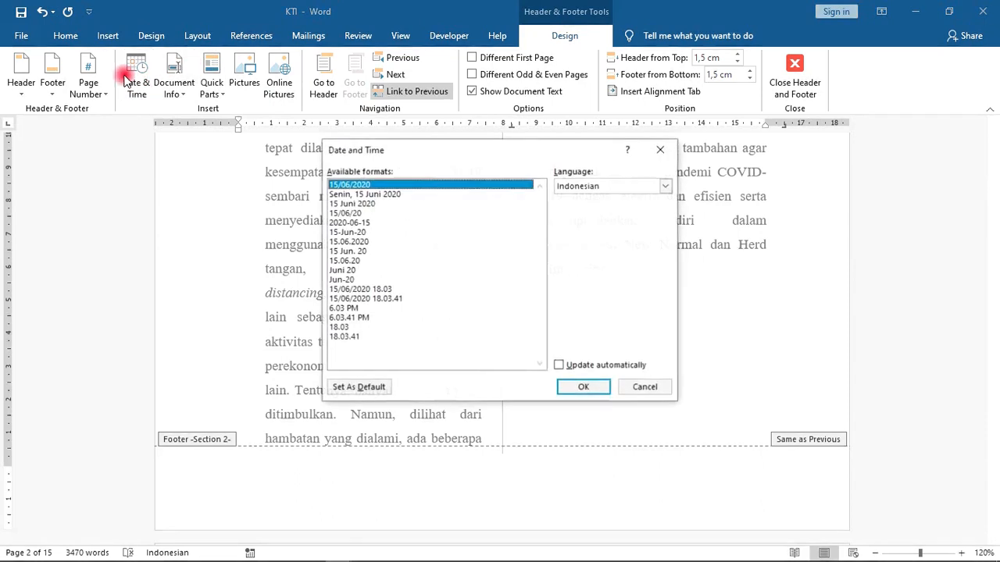
pyautogui.click(356, 193)
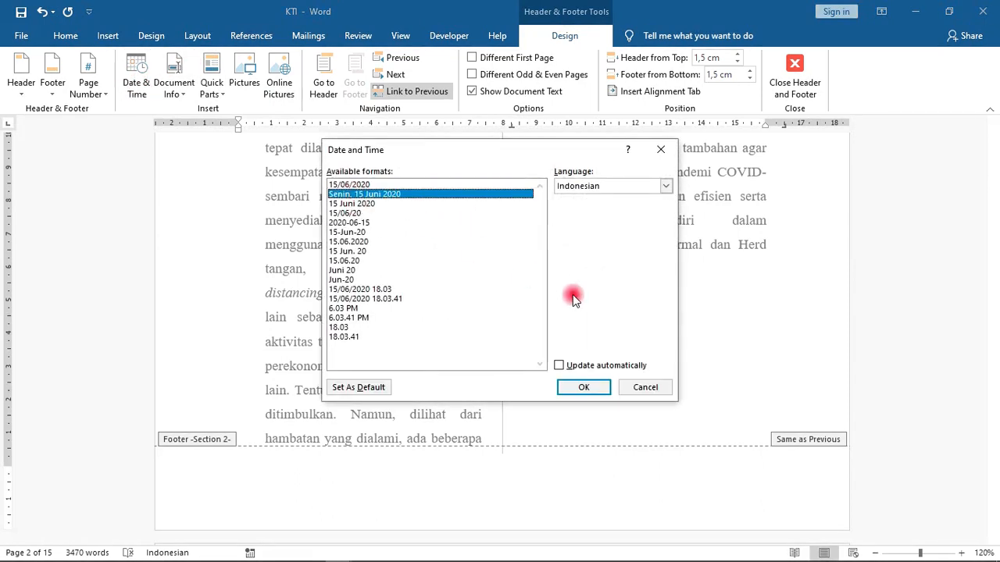
pyautogui.click(583, 386)
pyautogui.scroll(-2, 361, 389)
pyautogui.scroll(8, 361, 390)
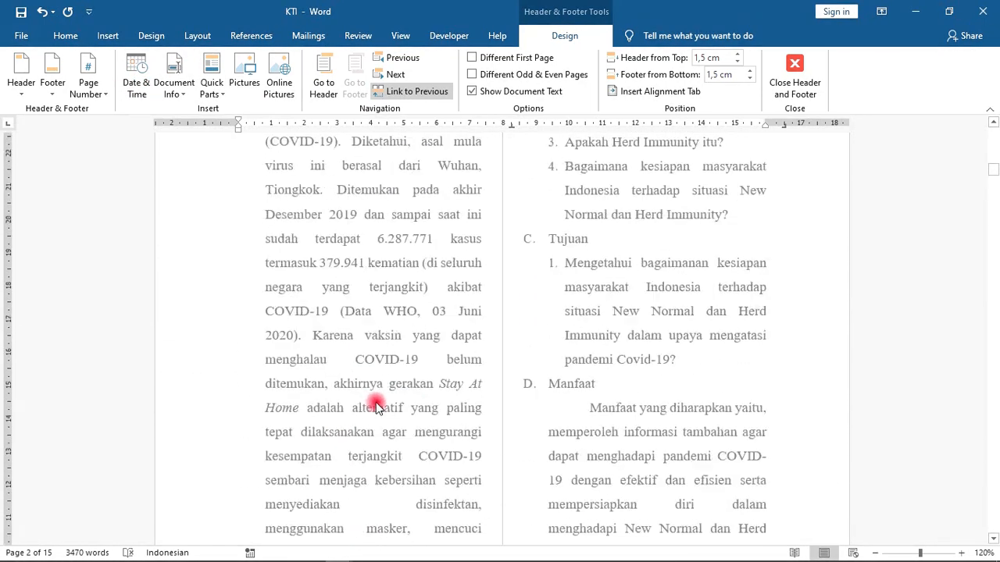
pyautogui.scroll(-10, 336, 325)
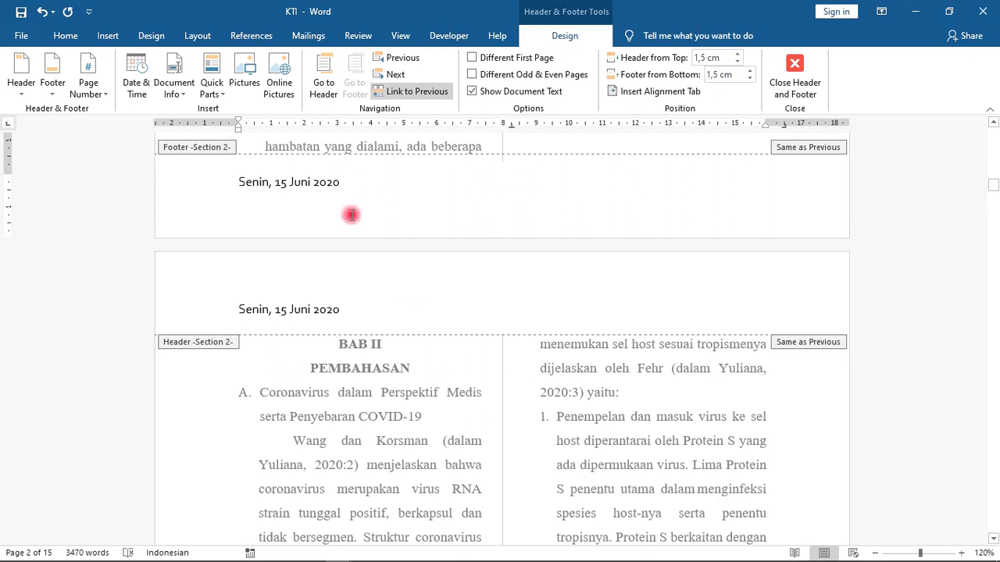
# Step: Insert an Accent Bar 2 page number at the bottom of the pages
pyautogui.click(109, 36)
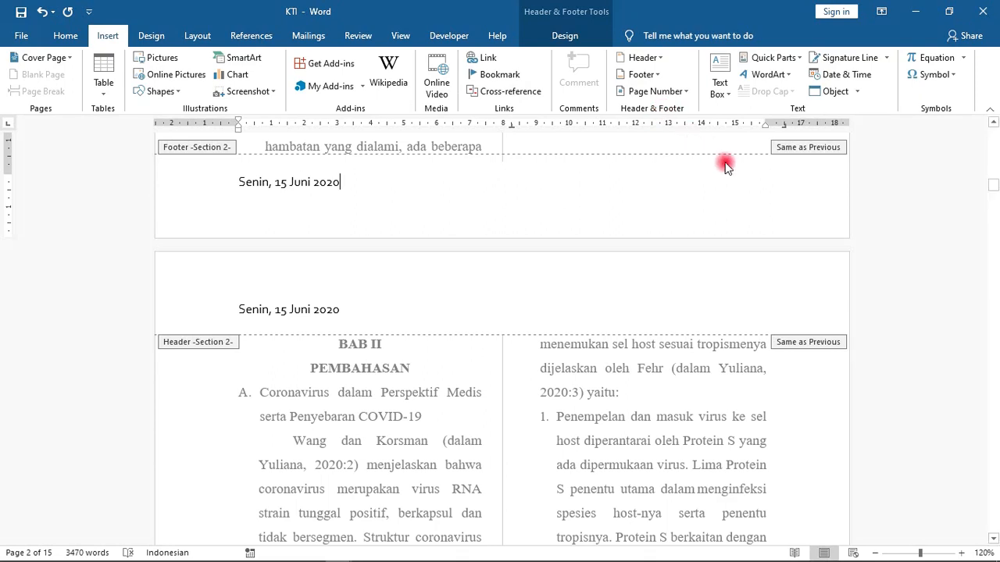
pyautogui.click(686, 93)
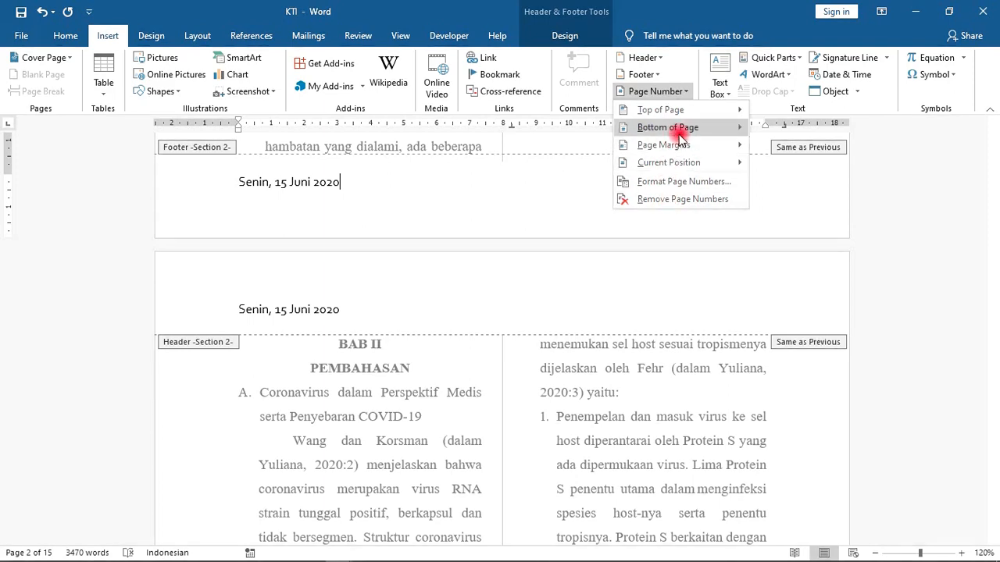
pyautogui.moveTo(677, 110)
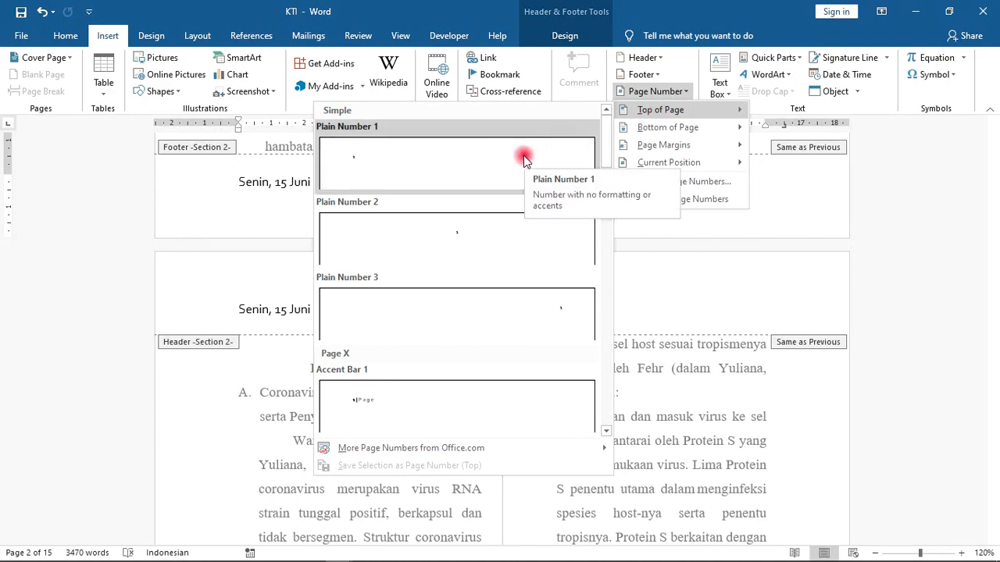
pyautogui.moveTo(649, 127)
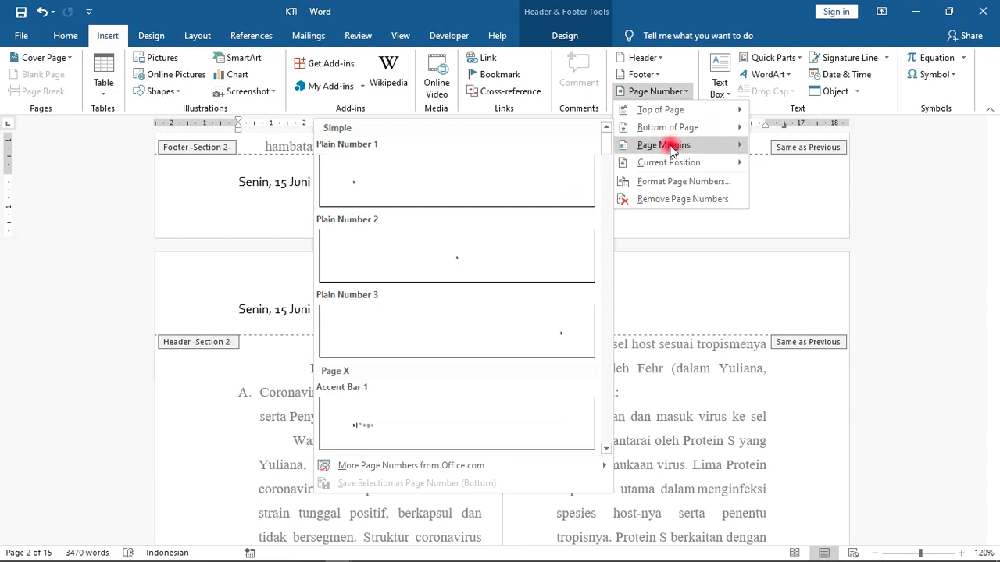
pyautogui.moveTo(673, 148)
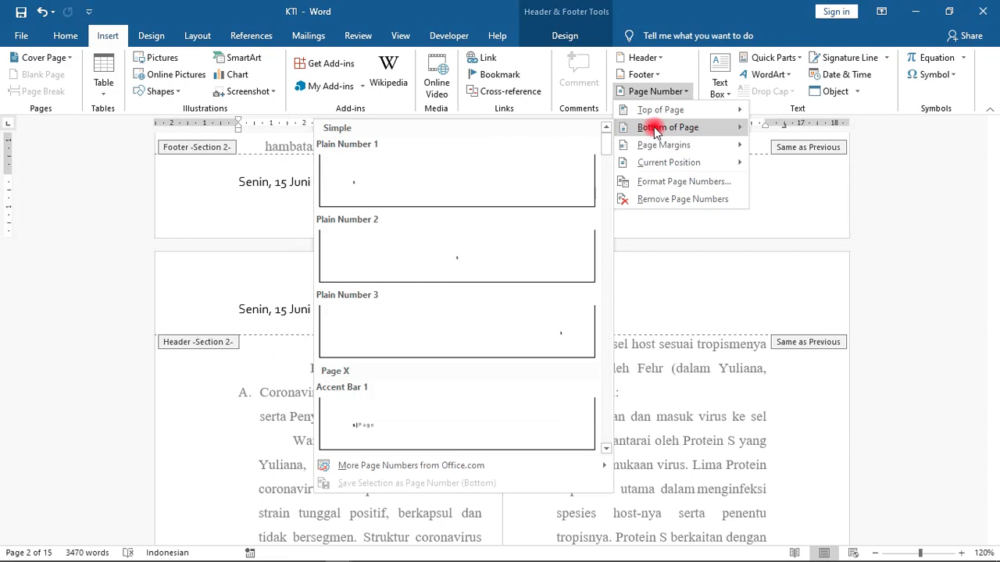
pyautogui.scroll(-3, 508, 344)
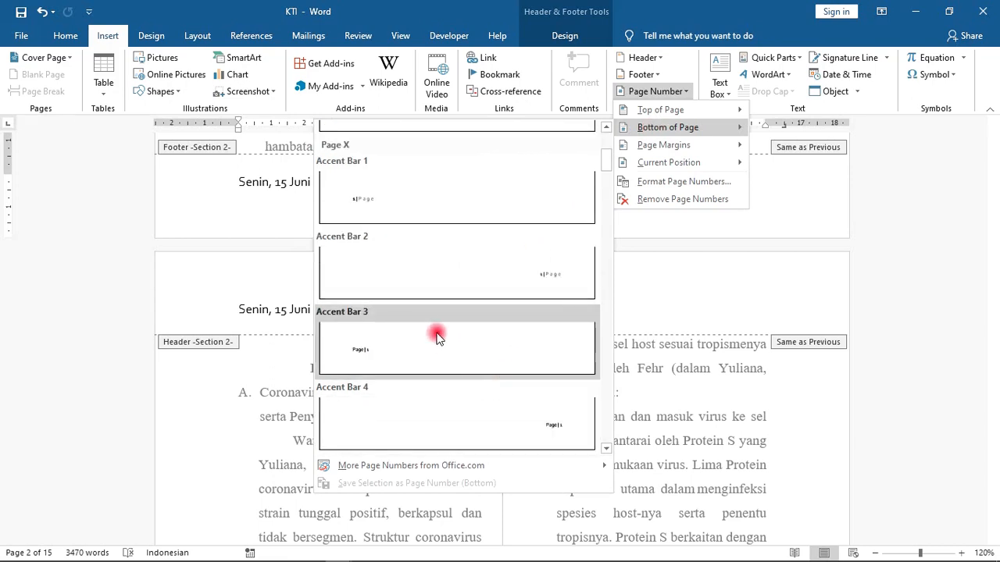
pyautogui.click(569, 278)
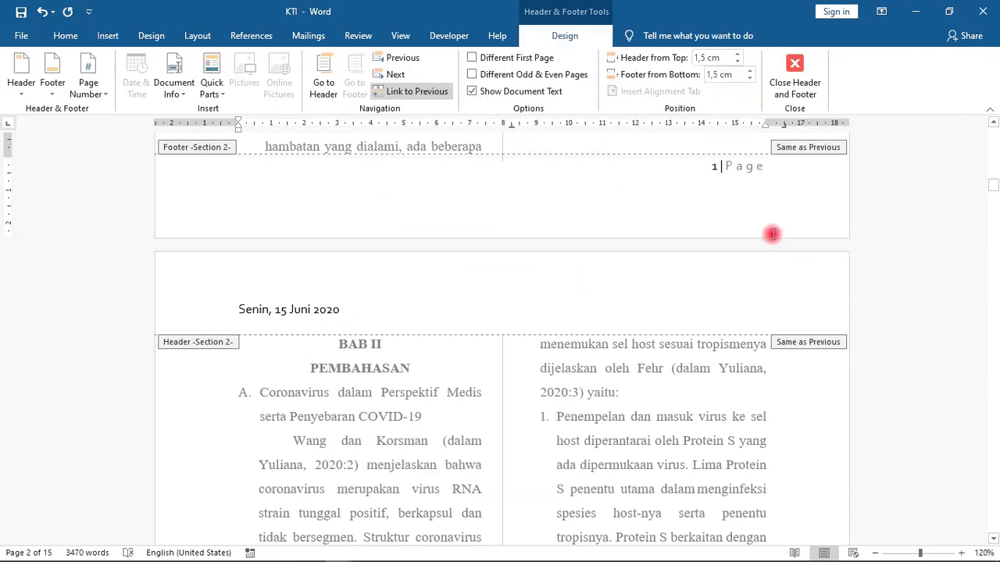
# Step: Check the inserted page numbers in the footers of the first pages
pyautogui.scroll(3, 772, 236)
pyautogui.scroll(-15, 772, 236)
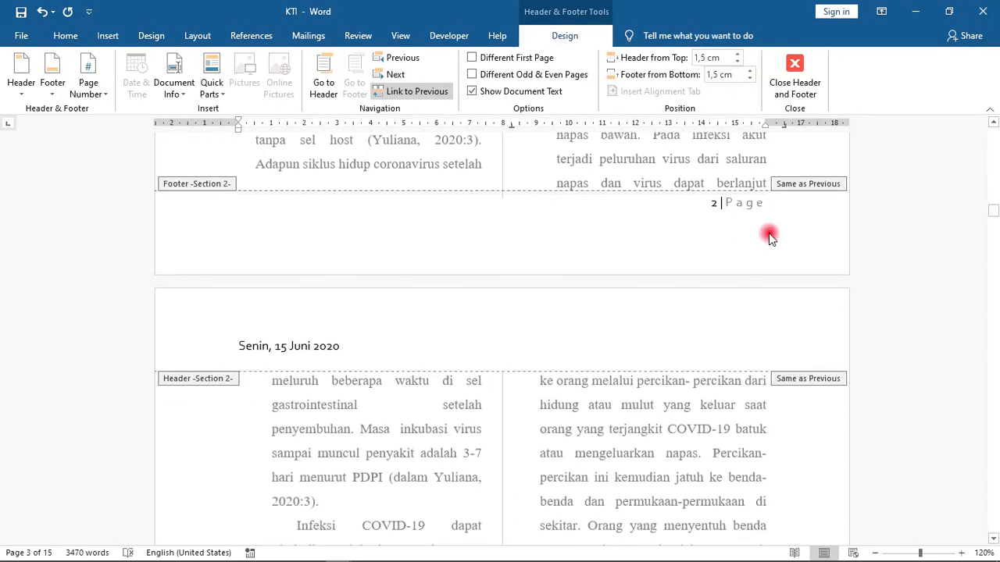
pyautogui.scroll(5, 770, 237)
pyautogui.scroll(10, 769, 234)
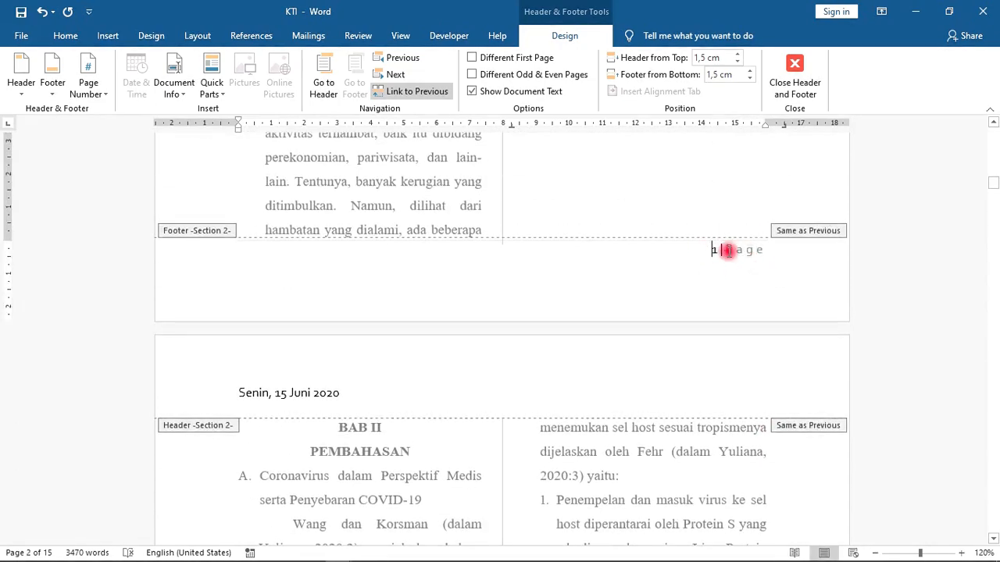
pyautogui.scroll(2, 718, 238)
pyautogui.scroll(-15, 731, 242)
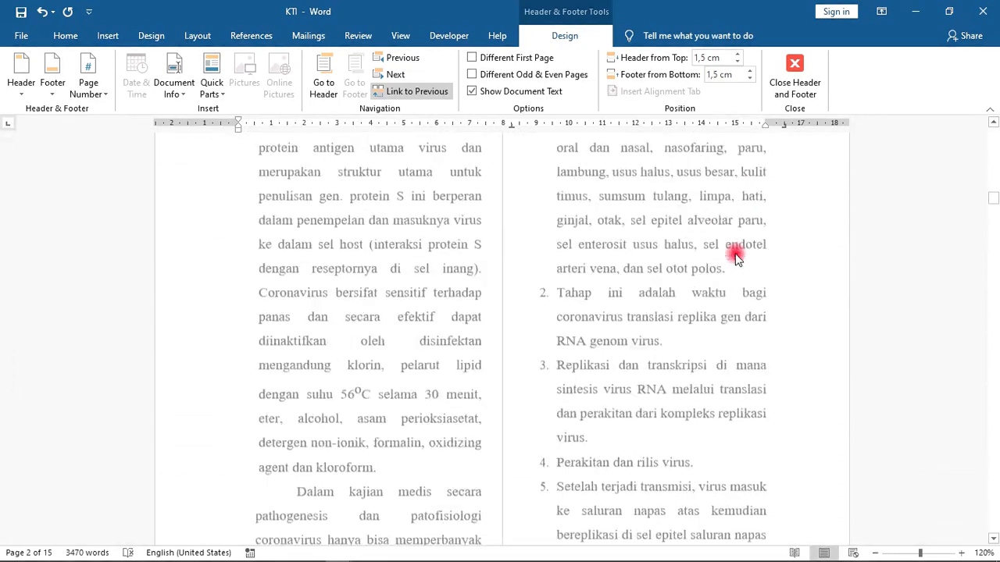
pyautogui.scroll(-5, 735, 252)
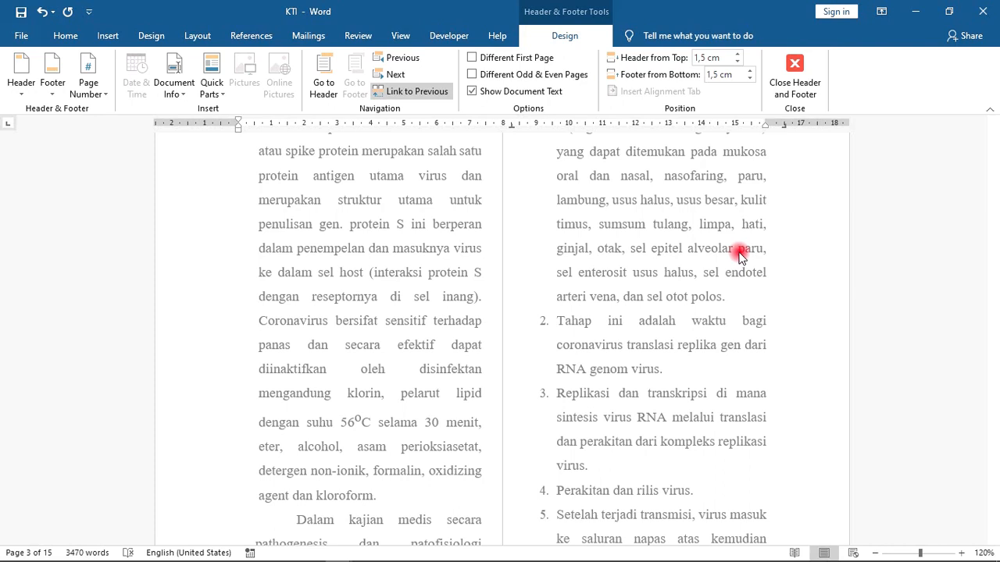
pyautogui.scroll(1, 585, 197)
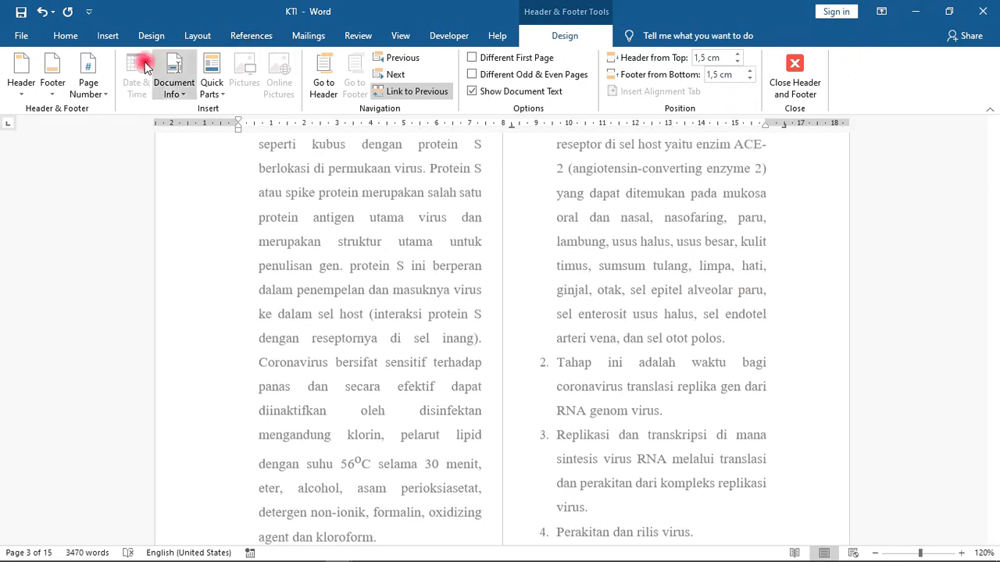
# Step: Change the page number format to lowercase Roman numerals (i, ii, iii, ...)
pyautogui.click(105, 36)
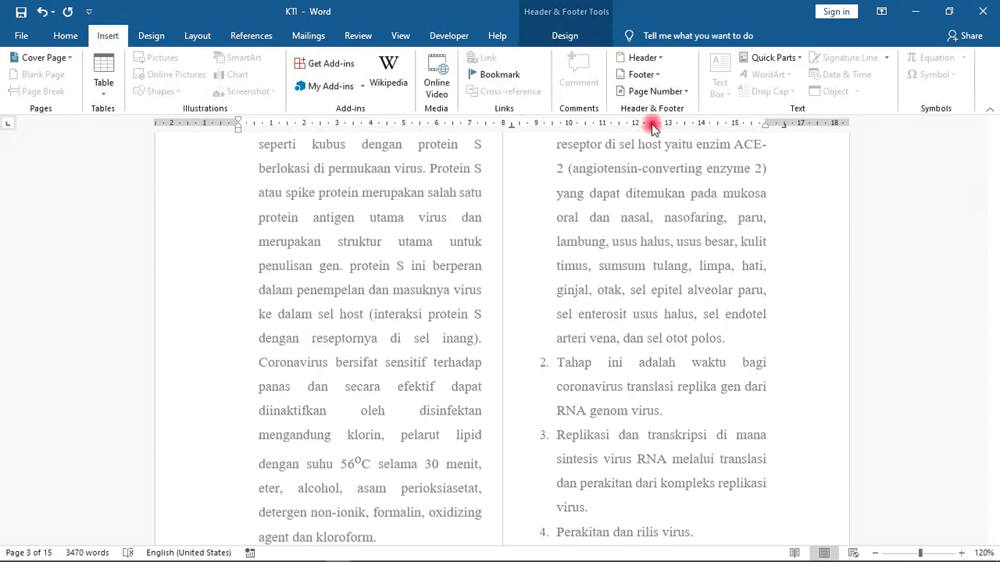
pyautogui.click(681, 93)
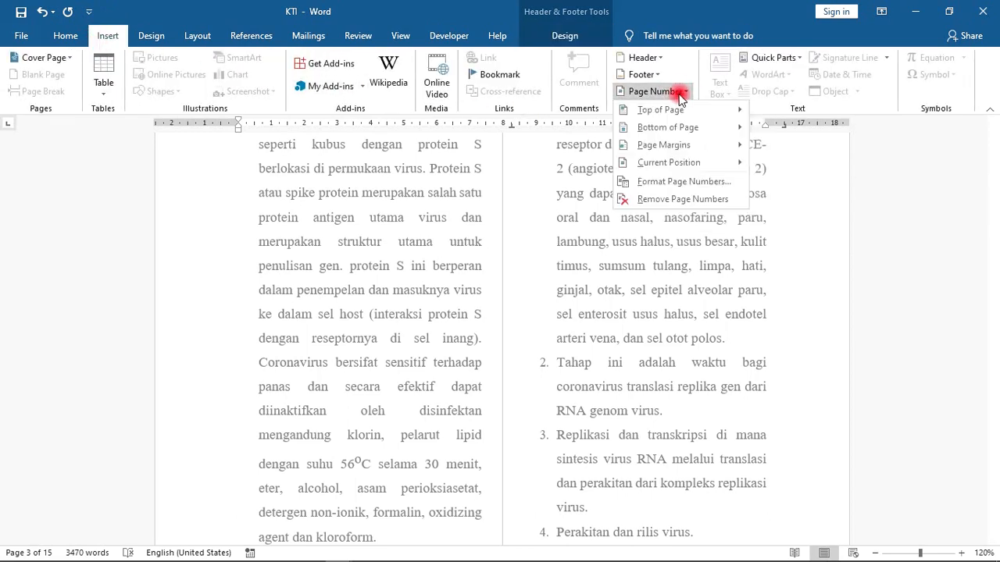
pyautogui.click(658, 182)
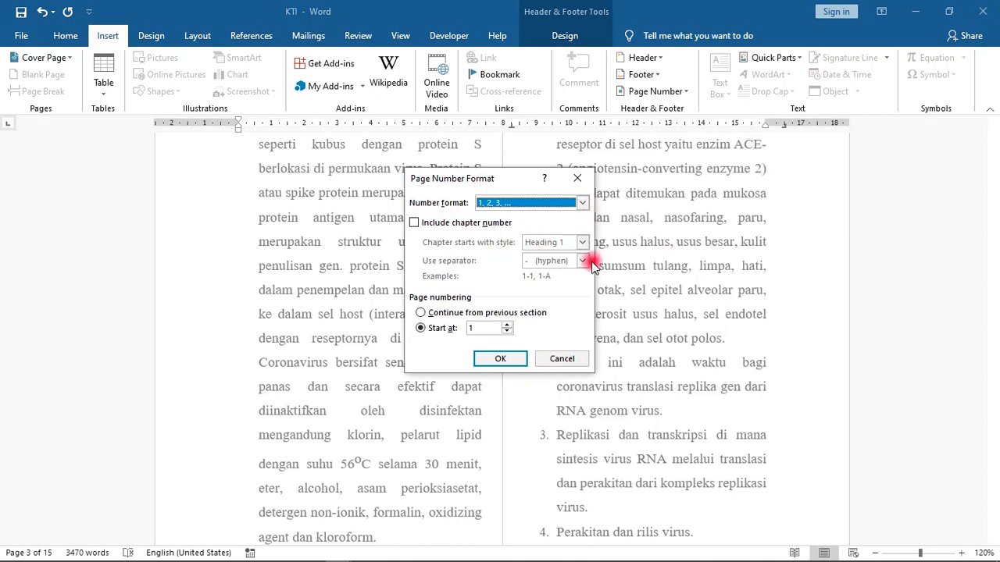
pyautogui.moveTo(485, 178); pyautogui.dragTo(337, 180)
pyautogui.click(885, 234)
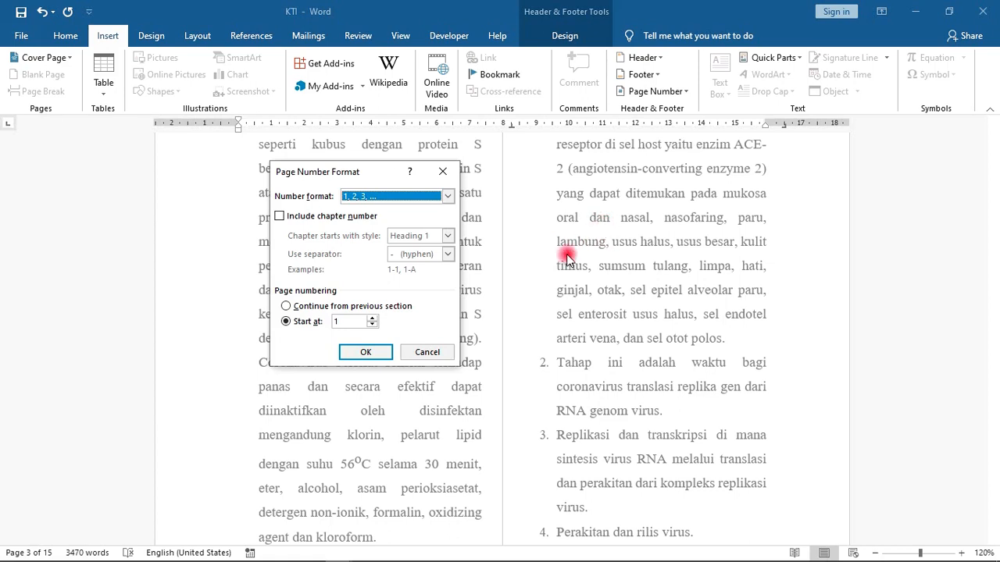
pyautogui.click(447, 196)
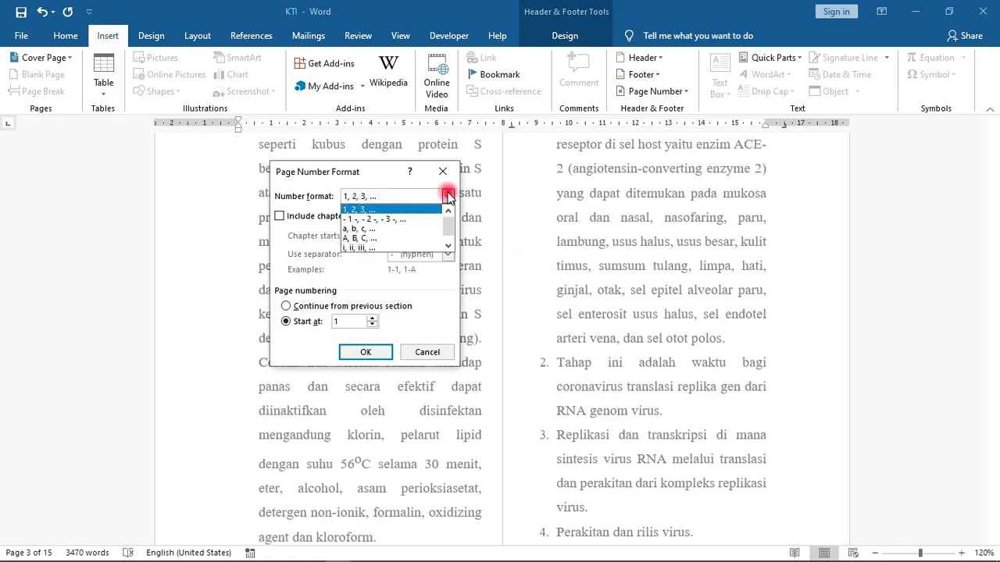
pyautogui.click(398, 247)
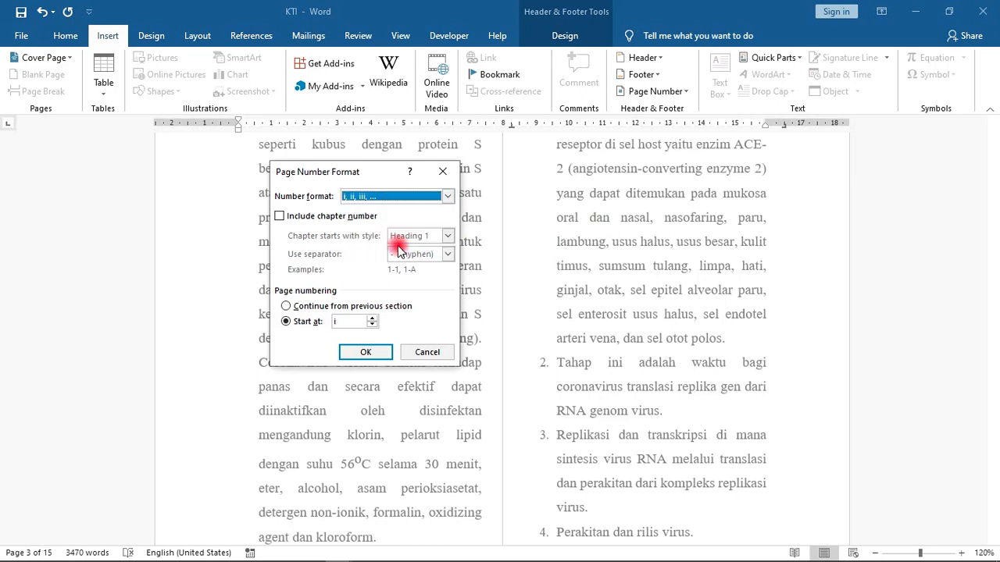
pyautogui.click(366, 357)
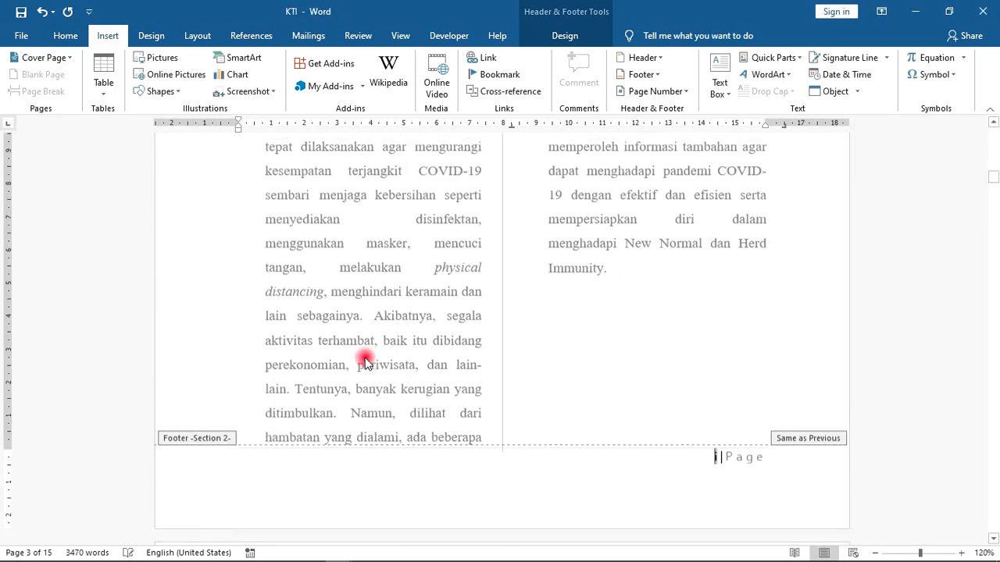
# Step: Review the Roman page numbering in the footers of the consecutive pages
pyautogui.scroll(-3, 365, 357)
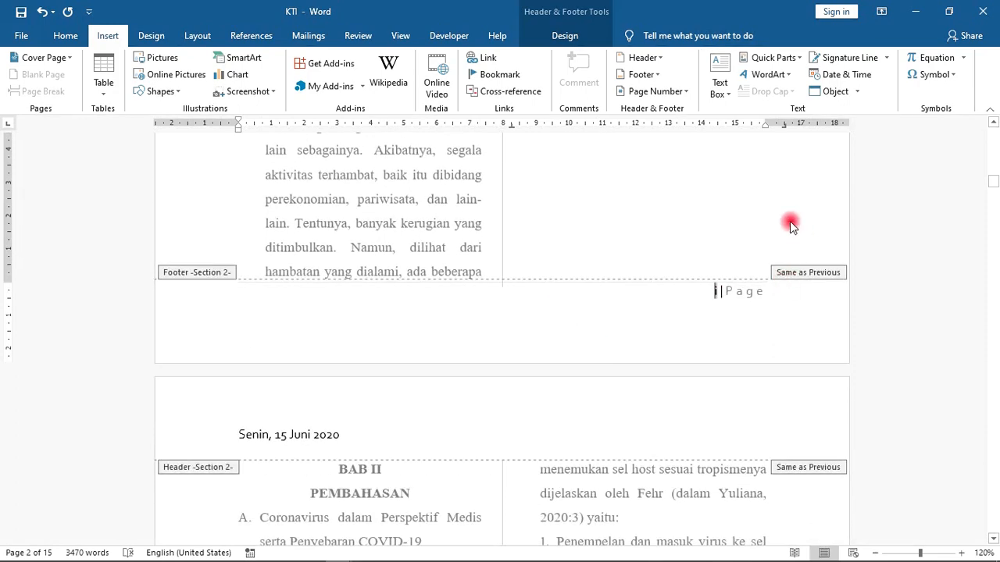
pyautogui.click(728, 300)
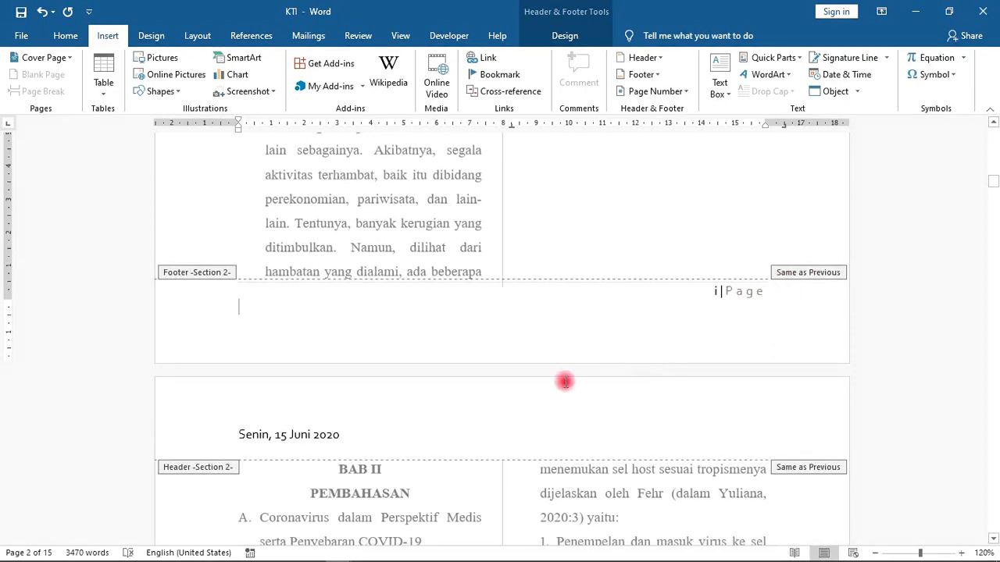
pyautogui.scroll(1, 508, 331)
pyautogui.scroll(-2, 631, 299)
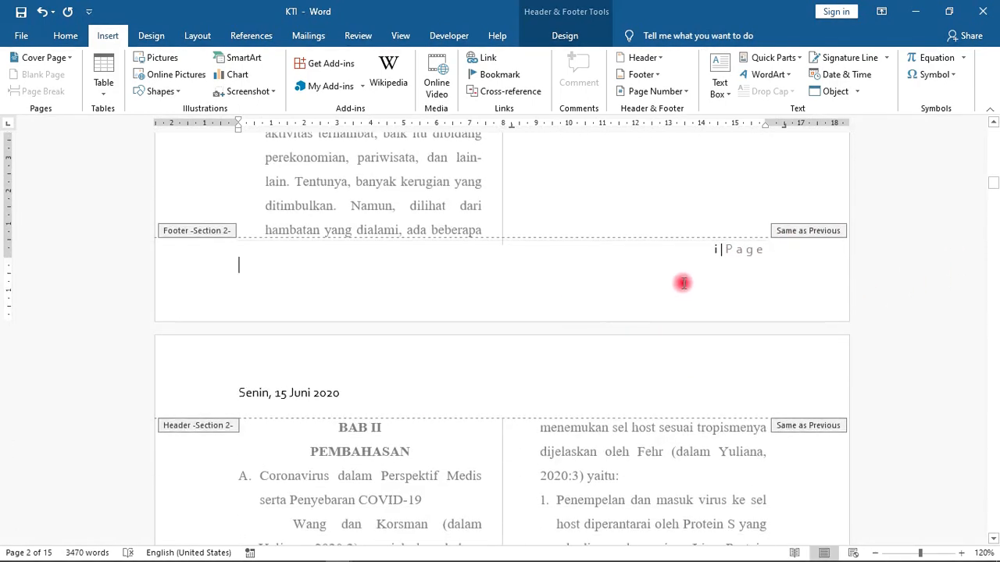
pyautogui.scroll(-1, 714, 263)
pyautogui.scroll(1, 717, 254)
pyautogui.scroll(-15, 718, 249)
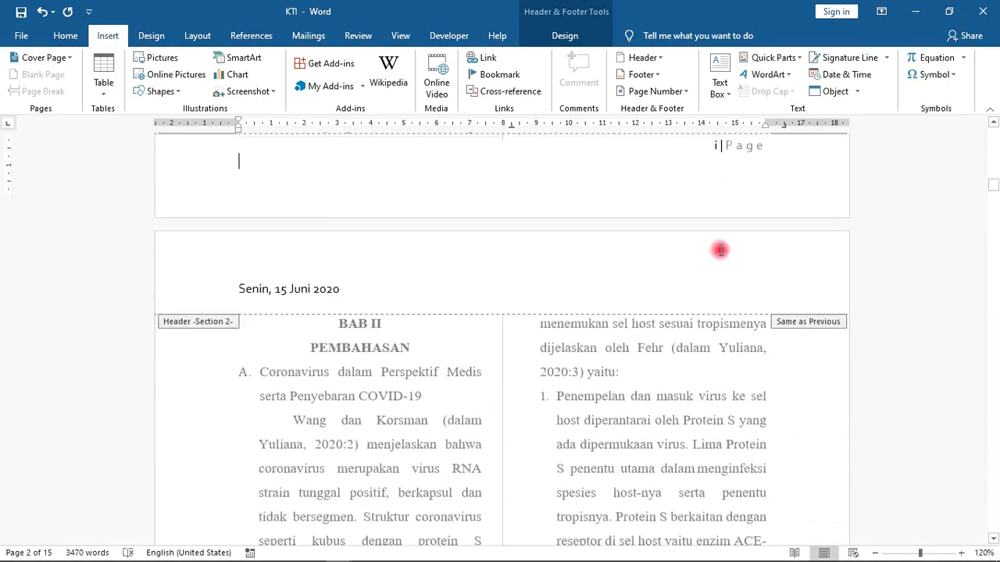
pyautogui.scroll(-15, 717, 310)
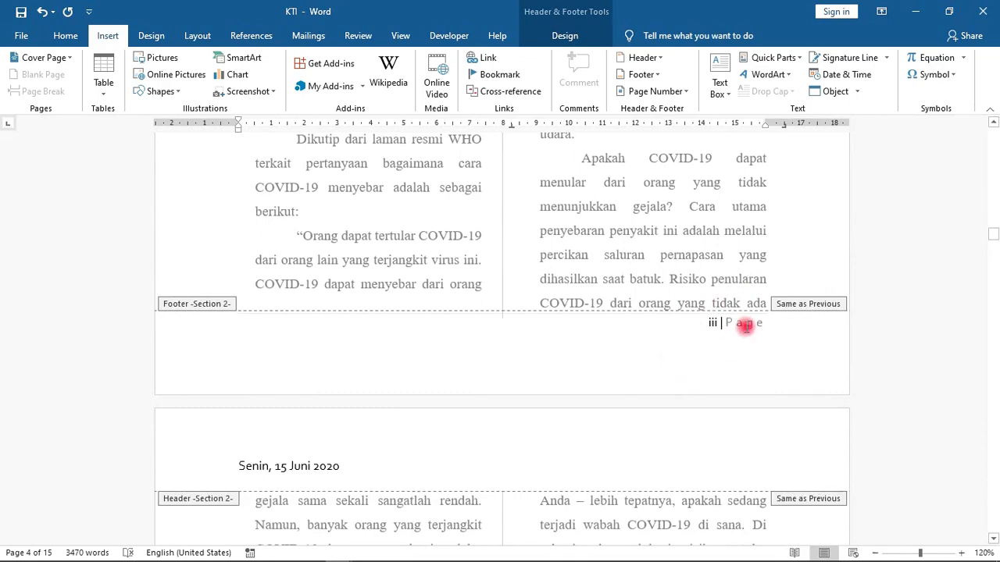
pyautogui.scroll(-15, 744, 328)
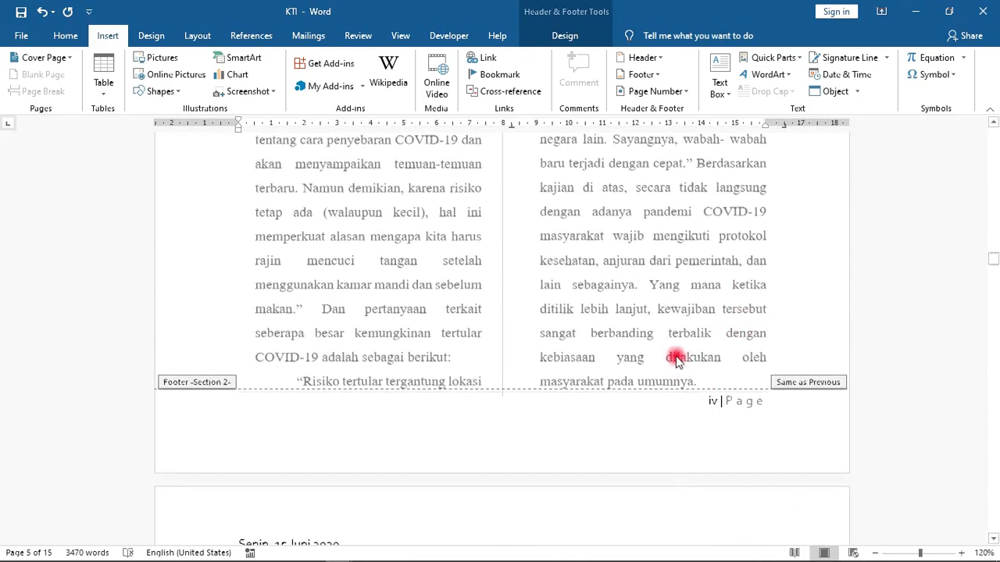
pyautogui.scroll(12, 675, 346)
pyautogui.scroll(15, 671, 353)
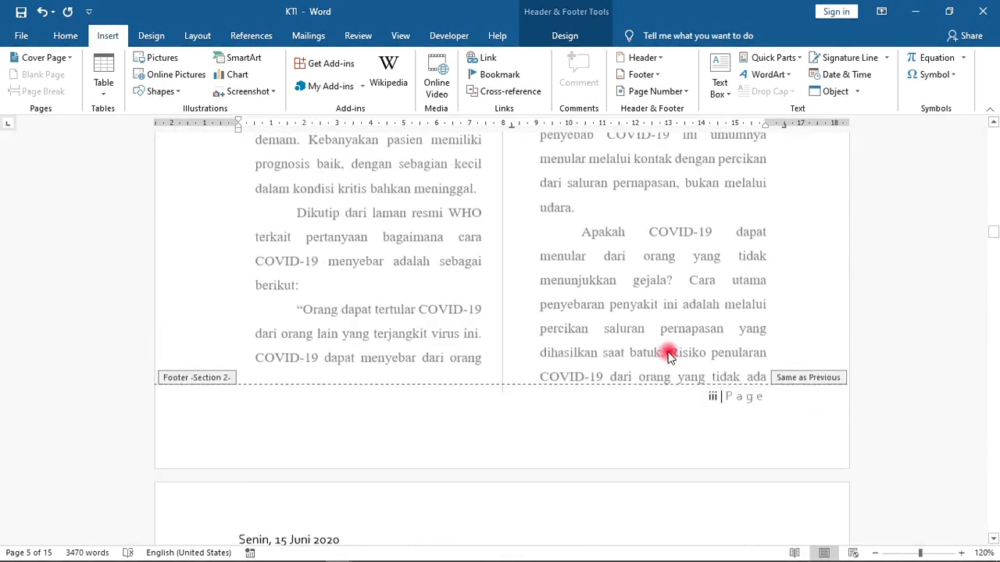
pyautogui.scroll(5, 670, 353)
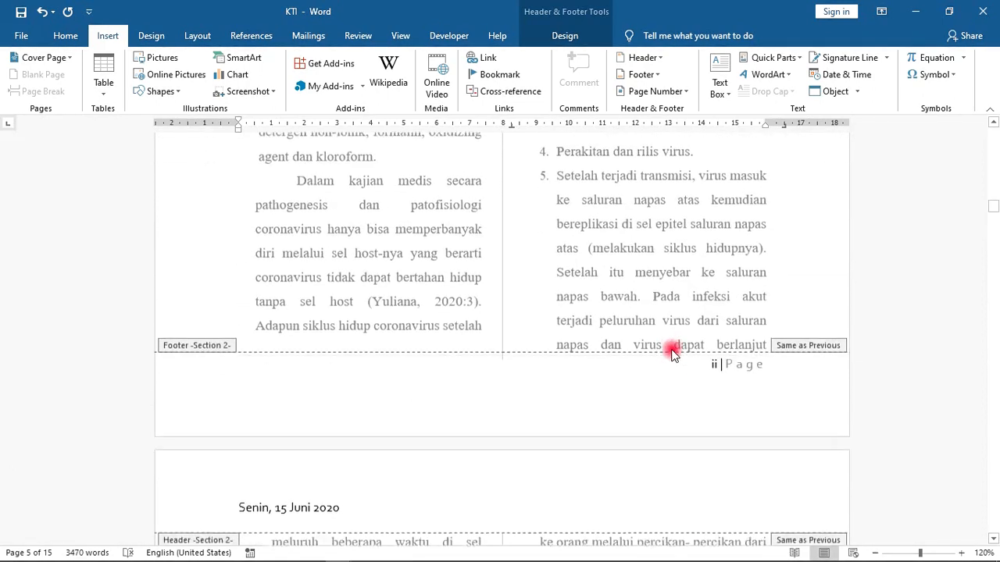